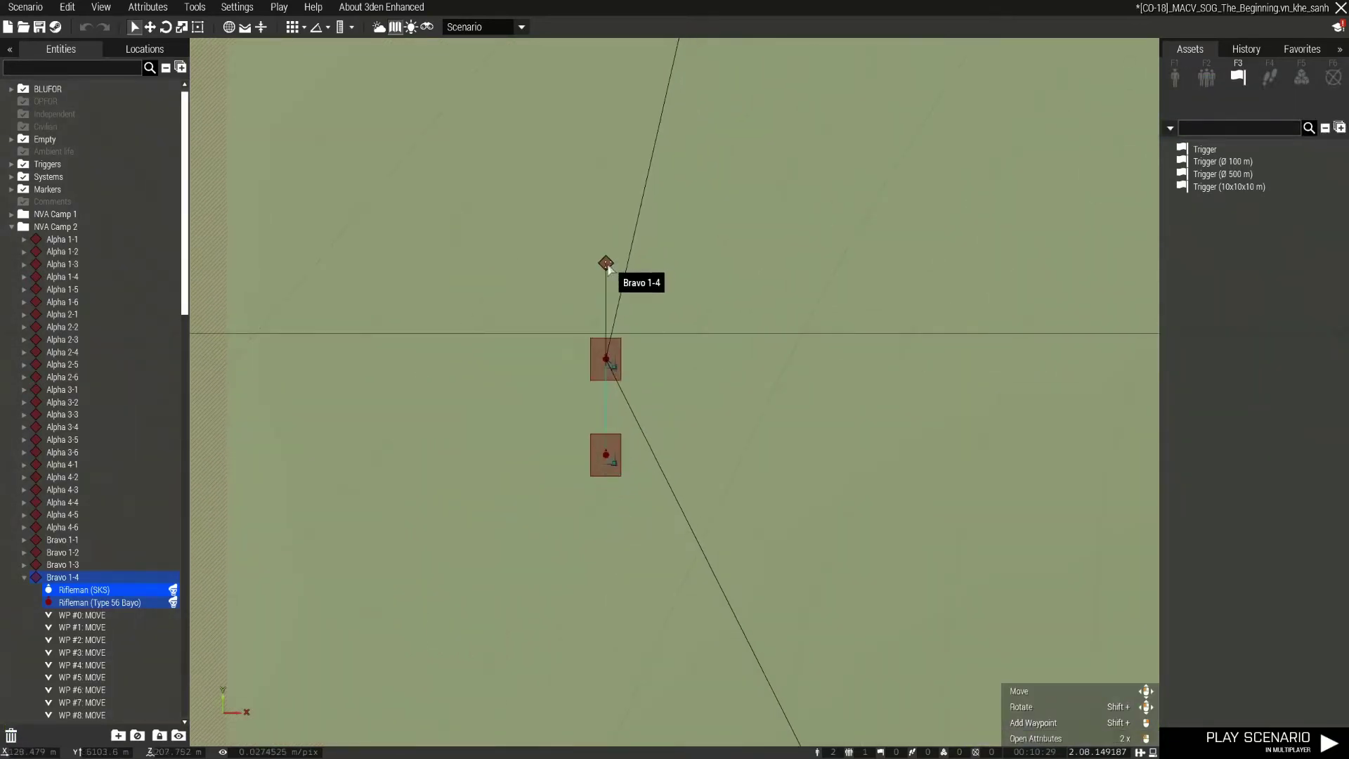
Step: Inspect the Bravo 1-4 group's attributes and close them without changes
double_click(607, 265)
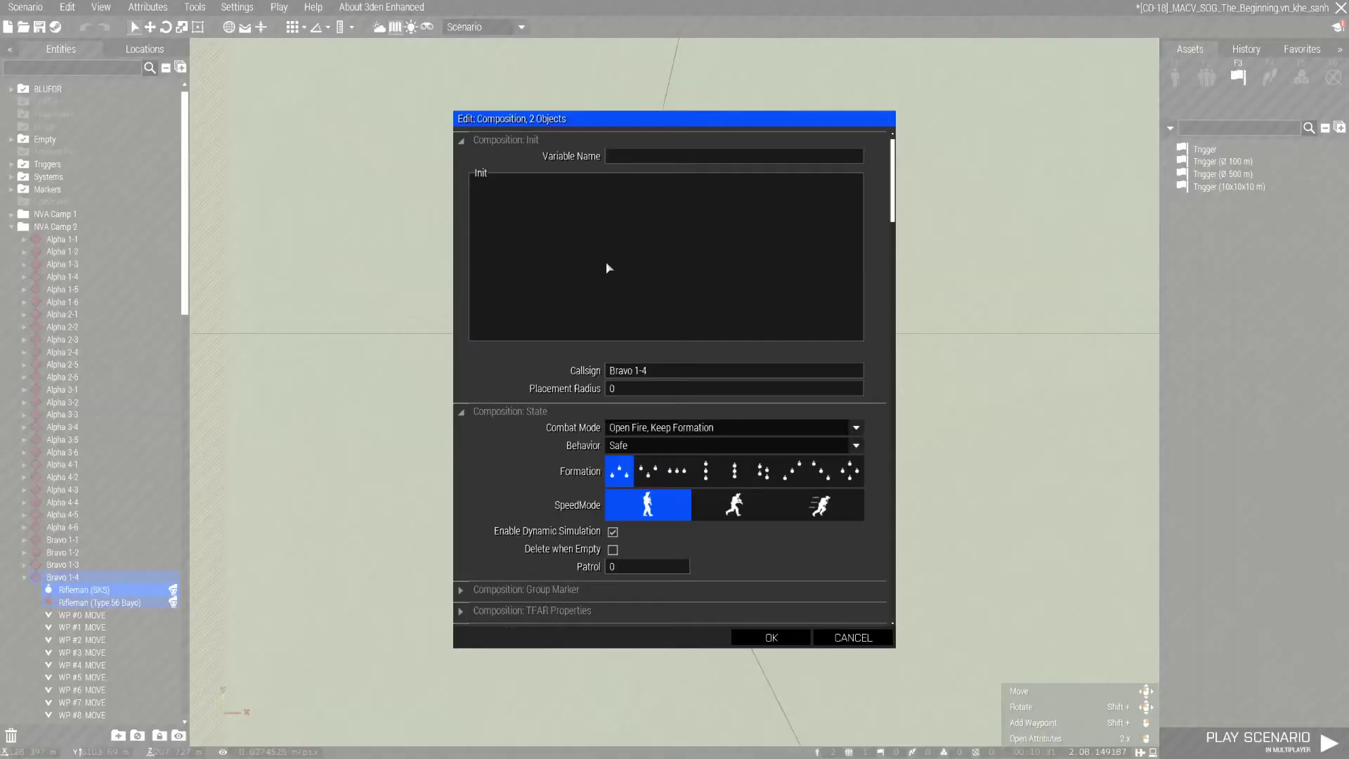
scroll(690, 534, "down", 2)
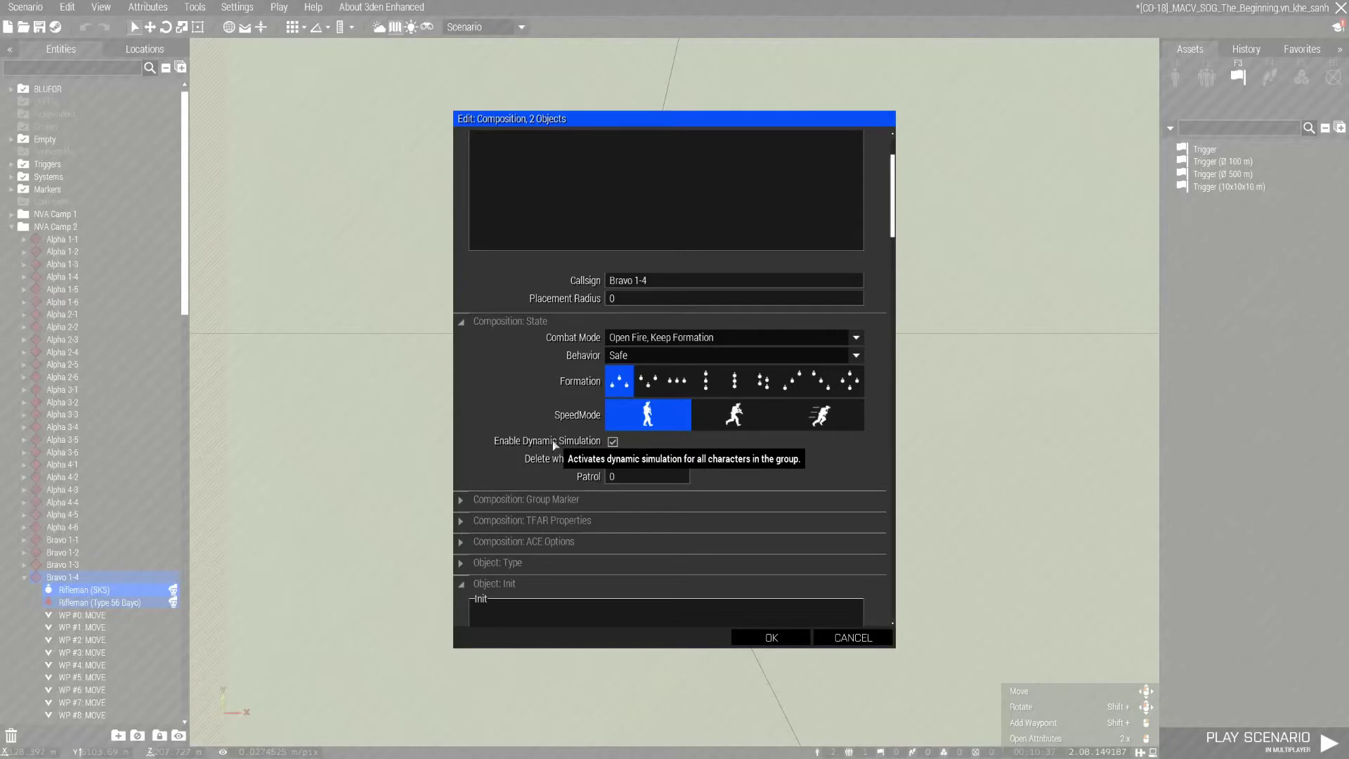
left_click(852, 638)
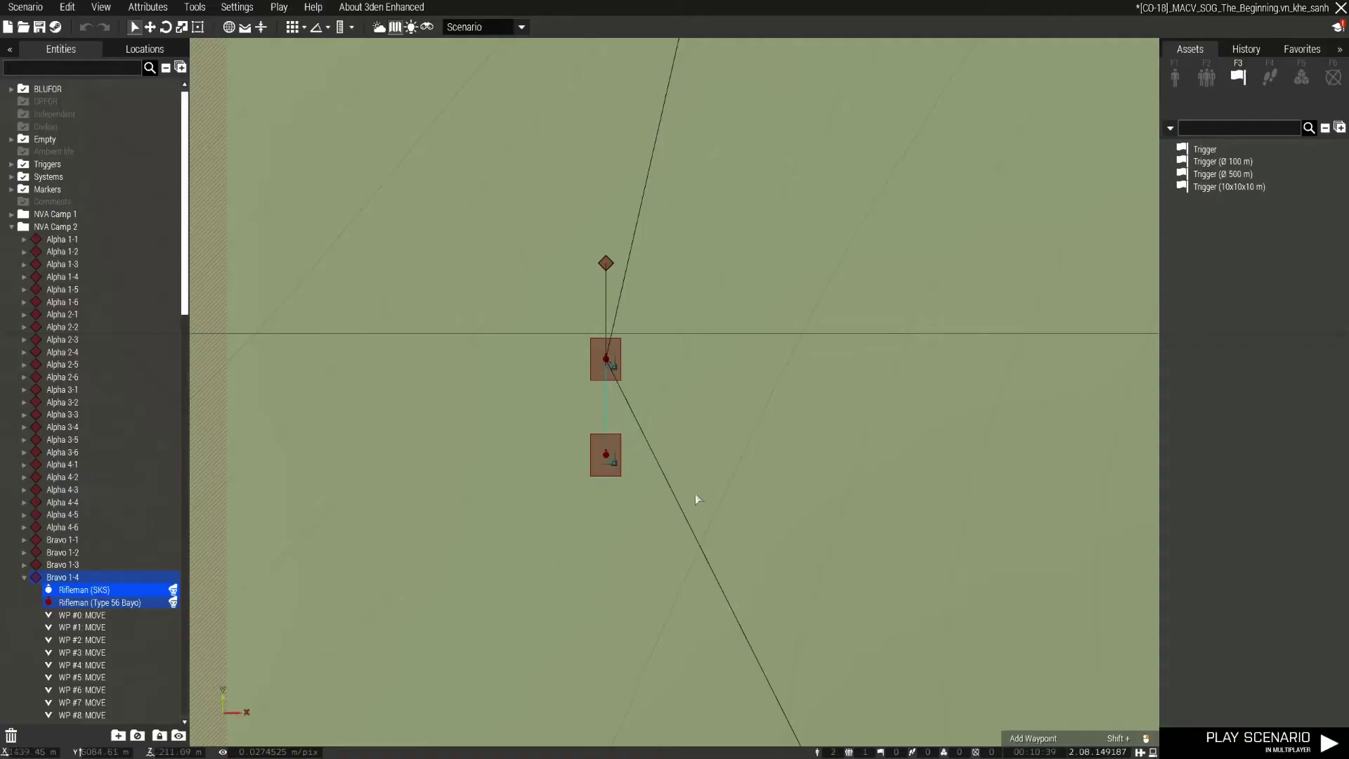
Step: Review the scenario Performance attributes, moving the window right, then close them unchanged
left_click(147, 7)
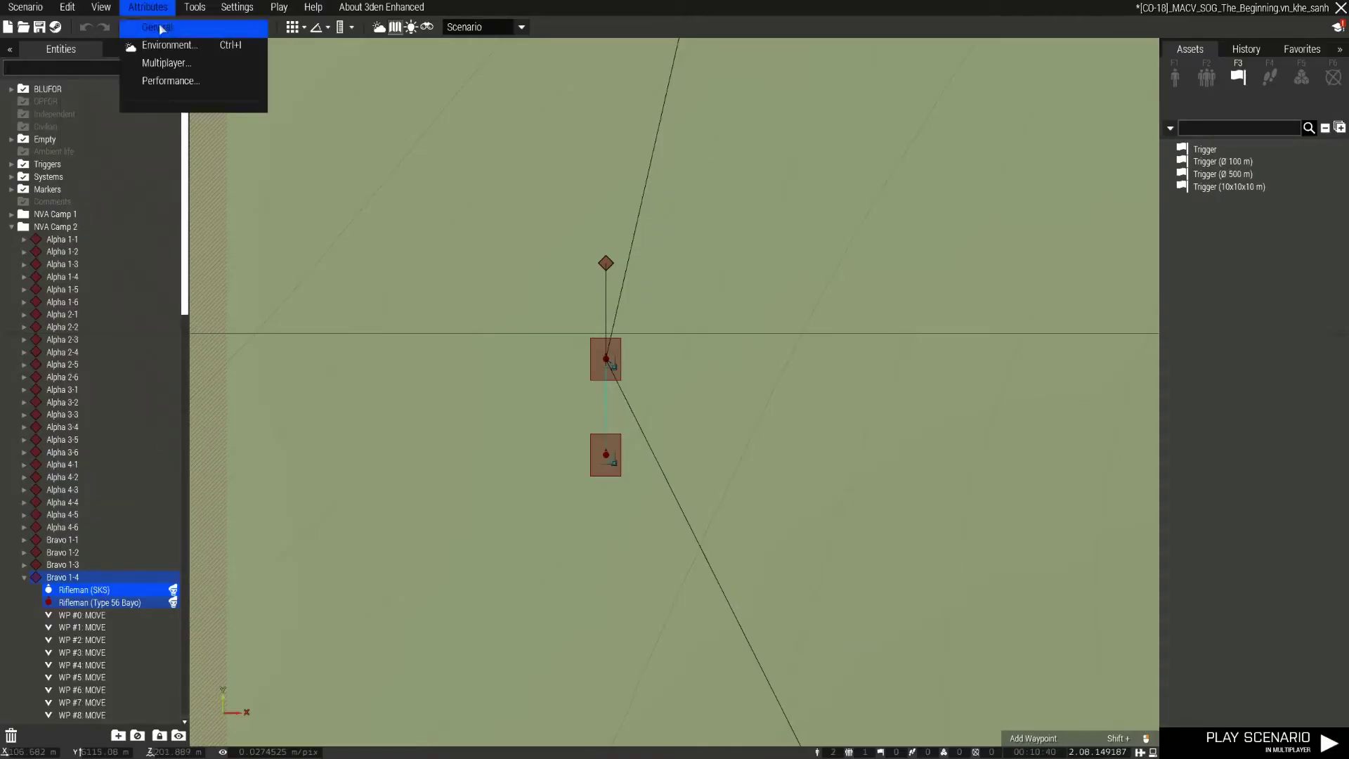
left_click(169, 83)
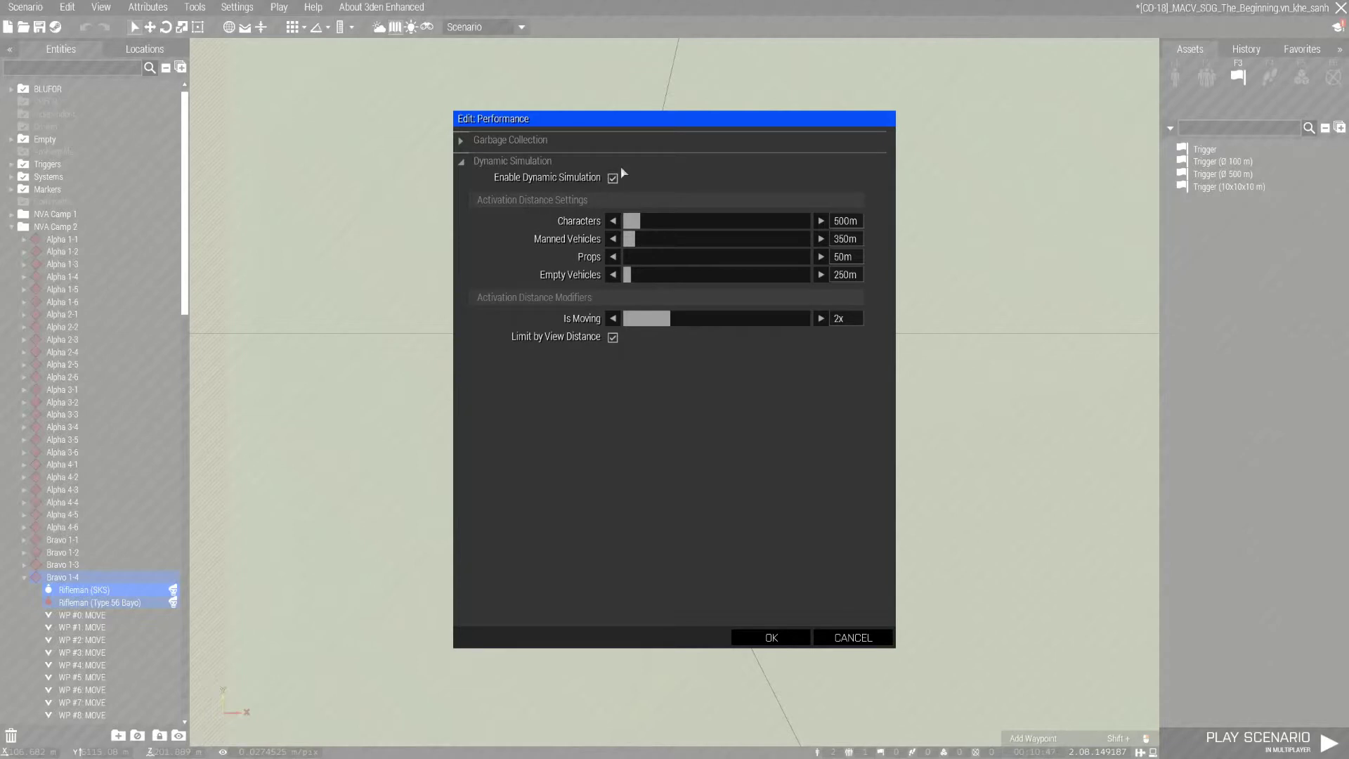
left_click_drag(636, 119, 875, 184)
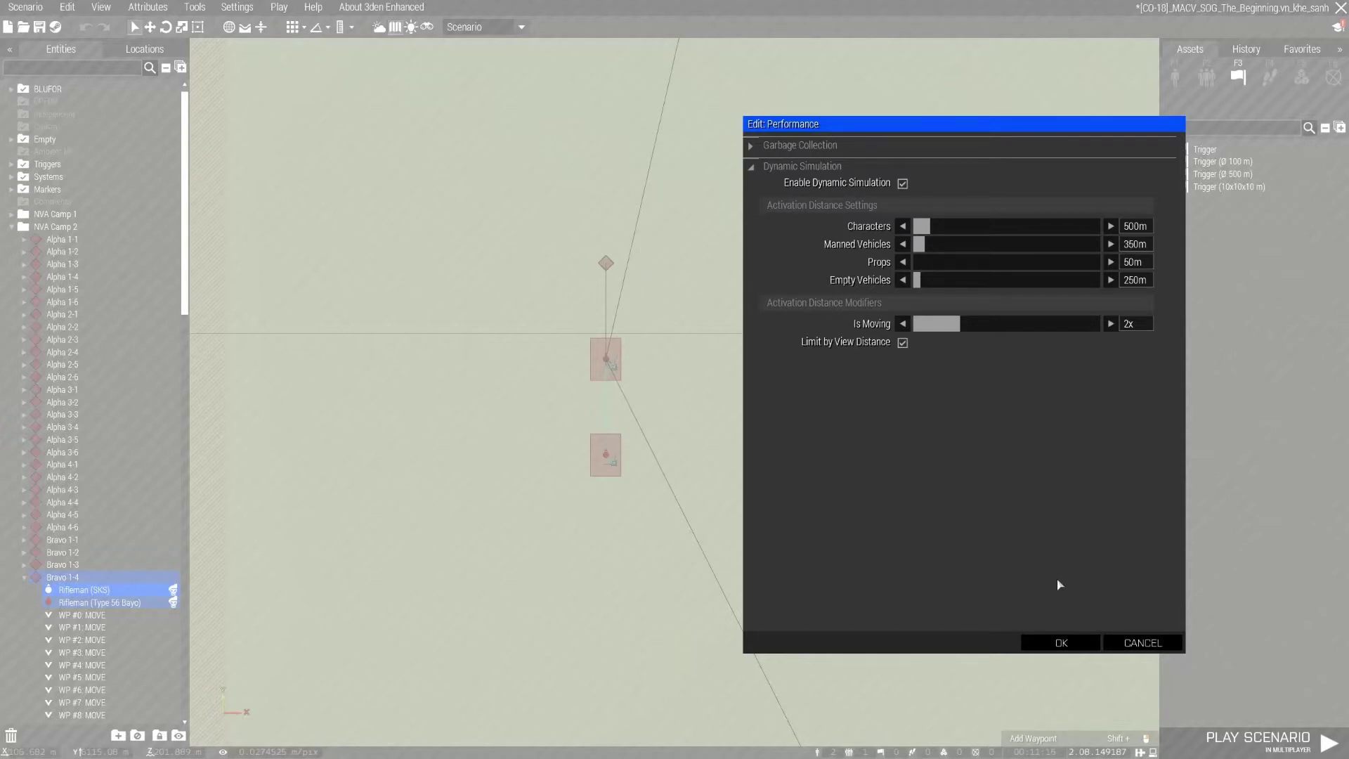
left_click(1140, 642)
scroll(884, 538, "down", 10)
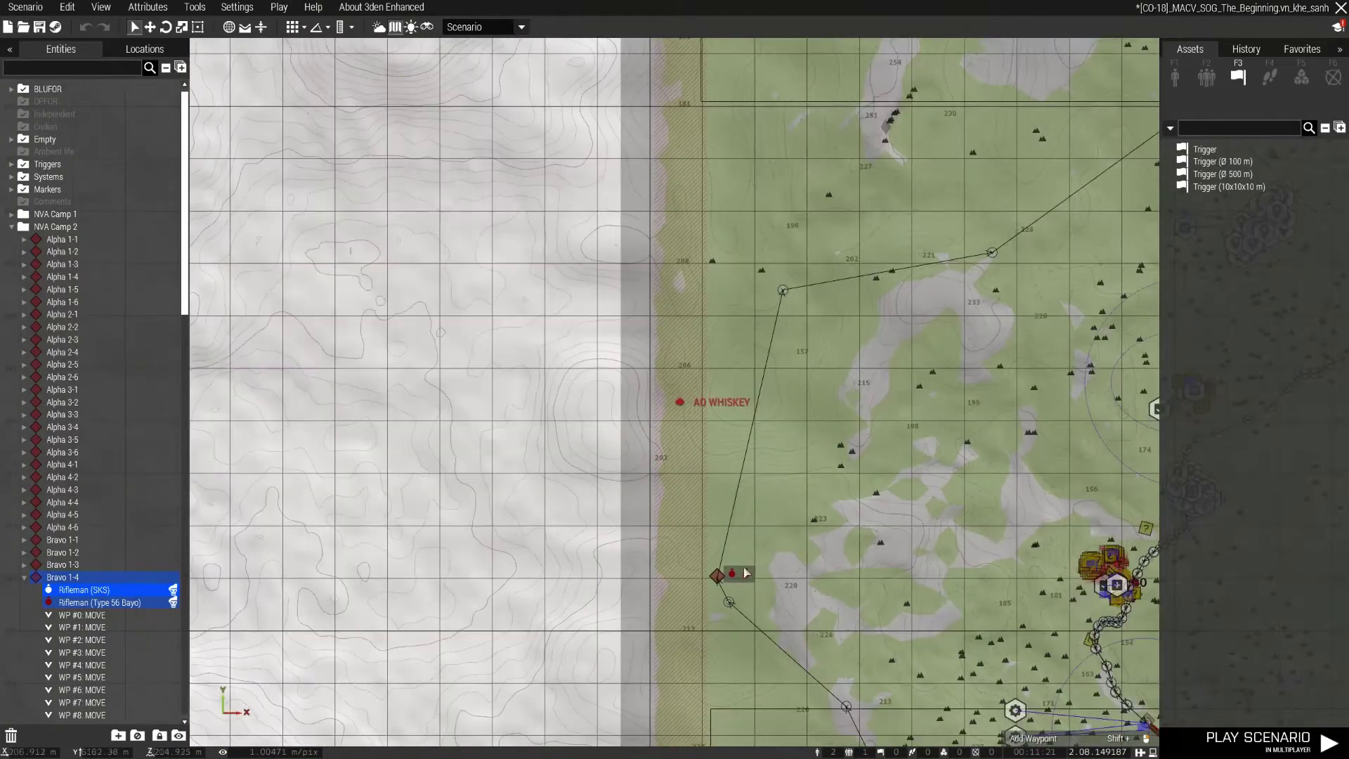
scroll(724, 568, "up", 4)
scroll(706, 596, "down", 4)
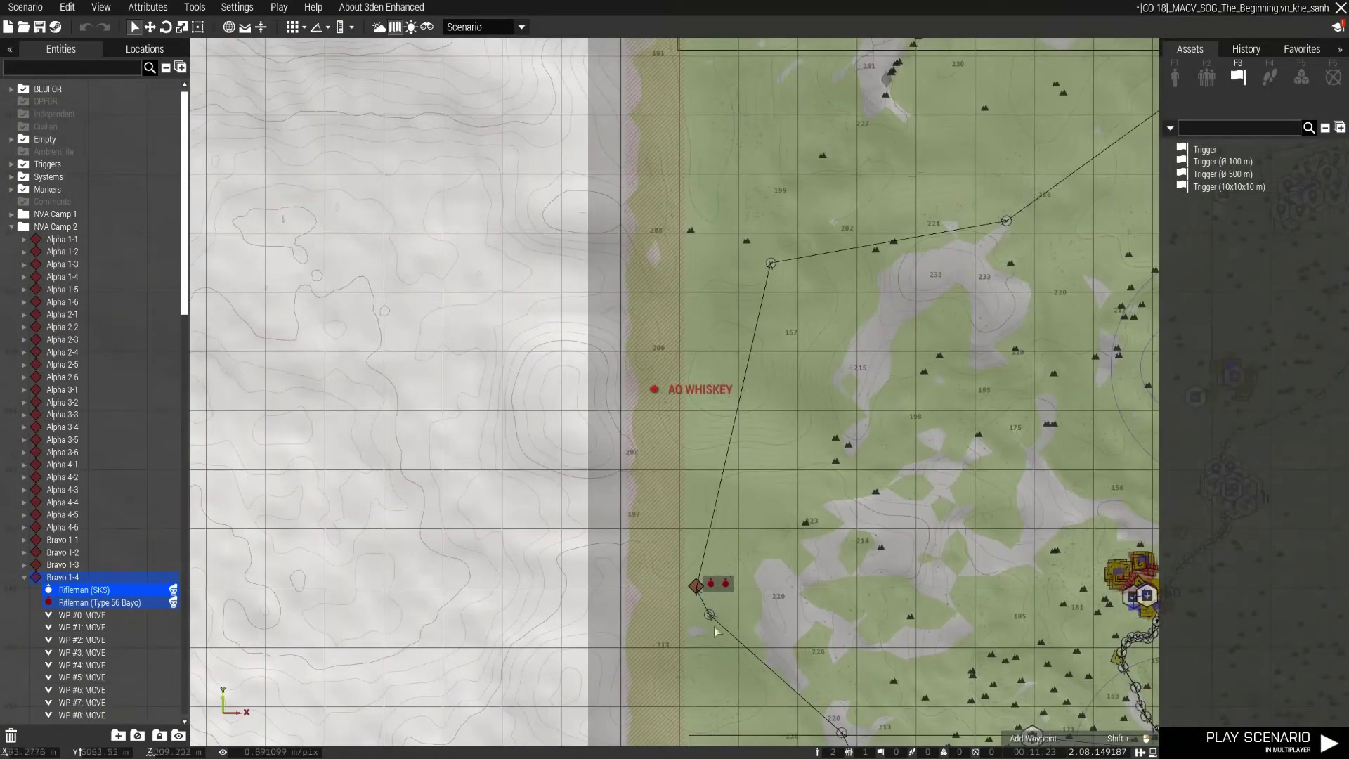
scroll(708, 597, "up", 10)
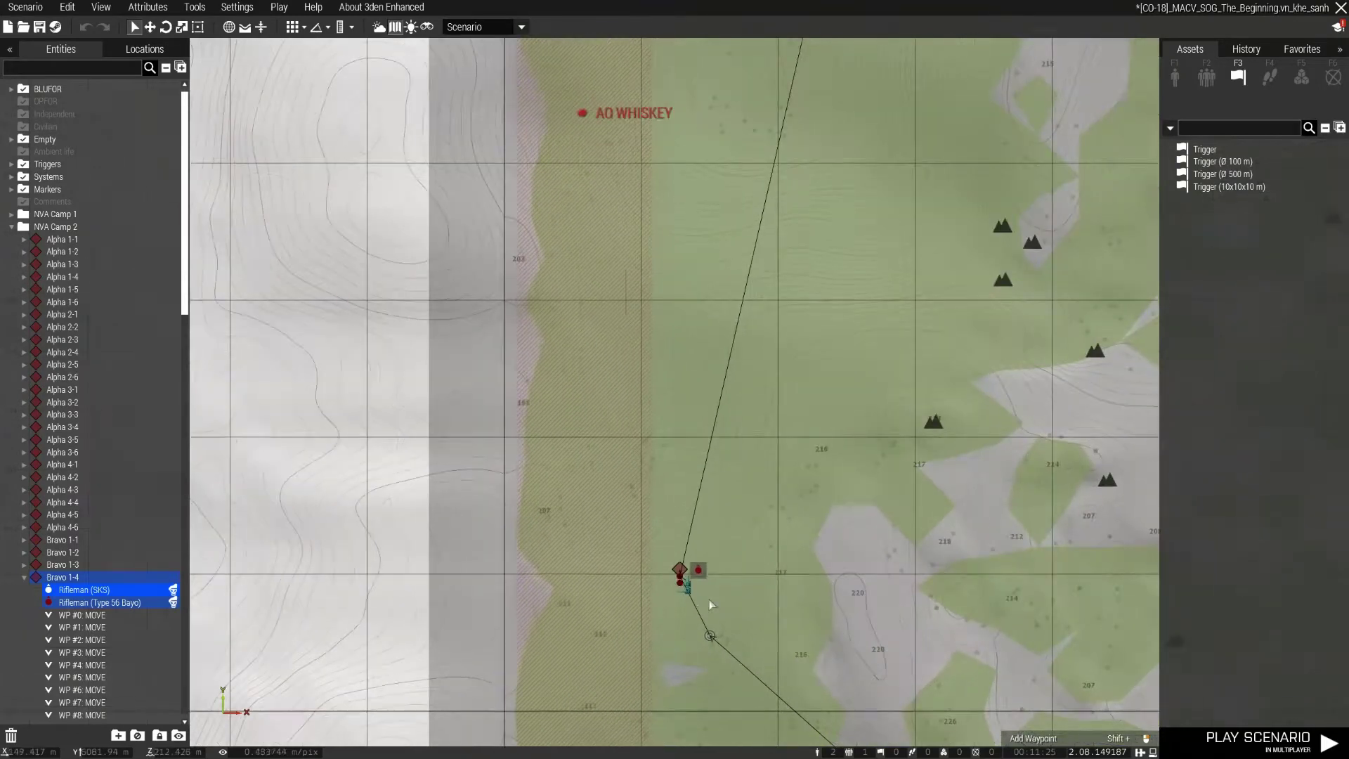
scroll(672, 573, "up", 2)
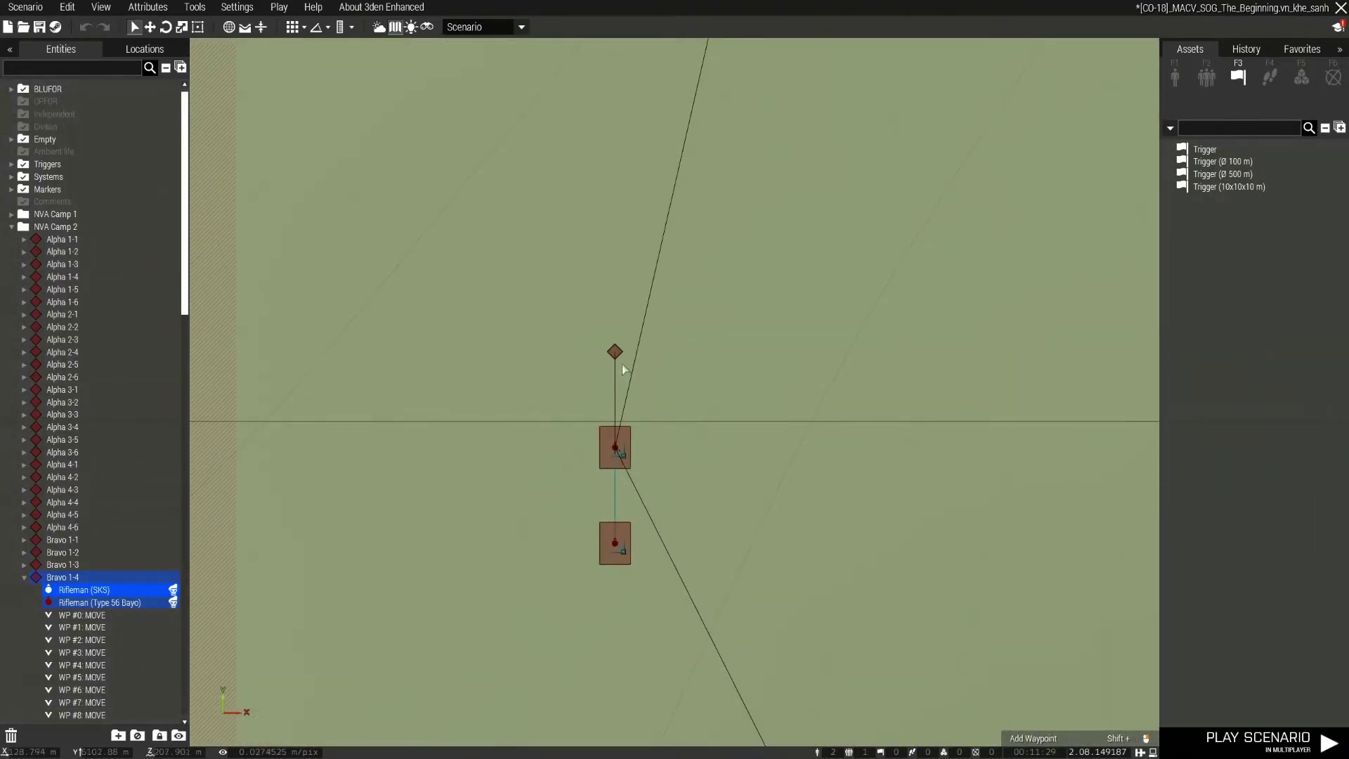
Step: Reopen the Performance attributes for a longer look and close them without changes
left_click(162, 12)
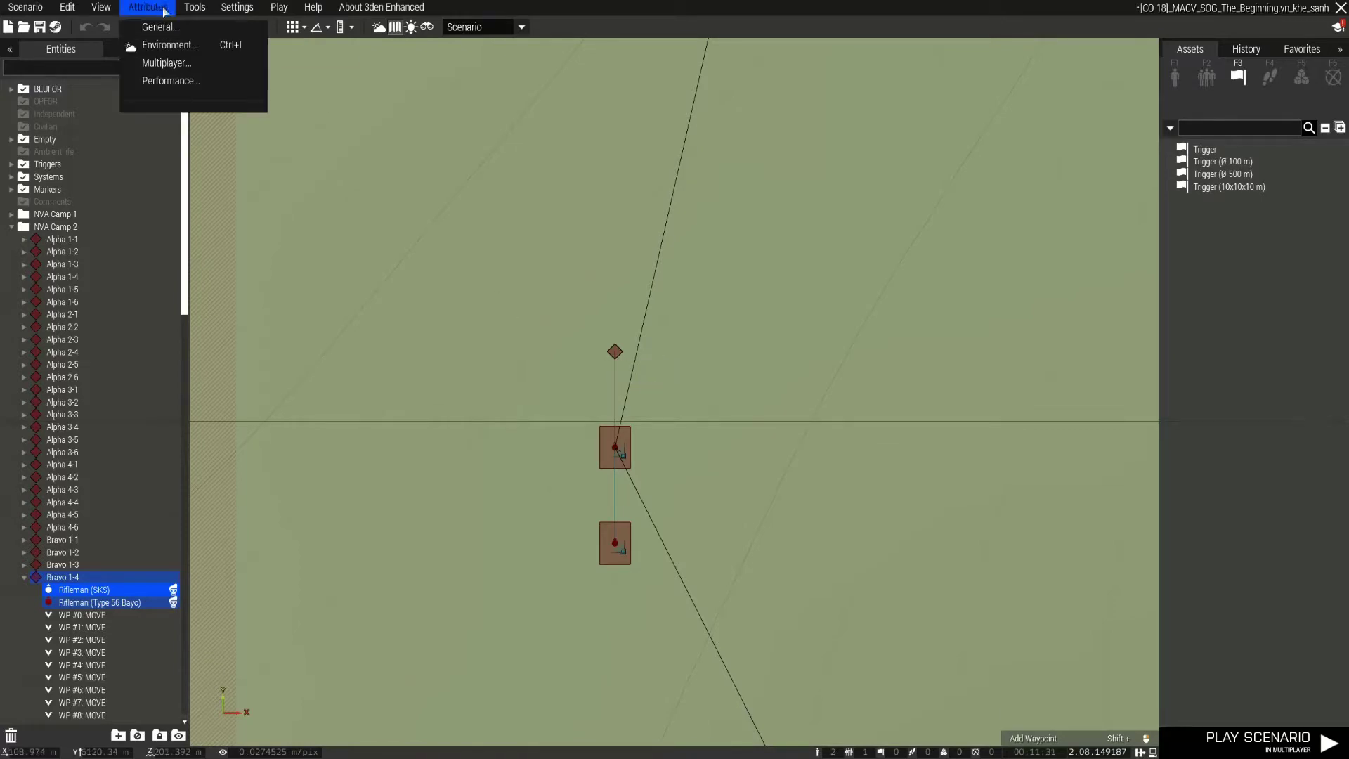
left_click(161, 79)
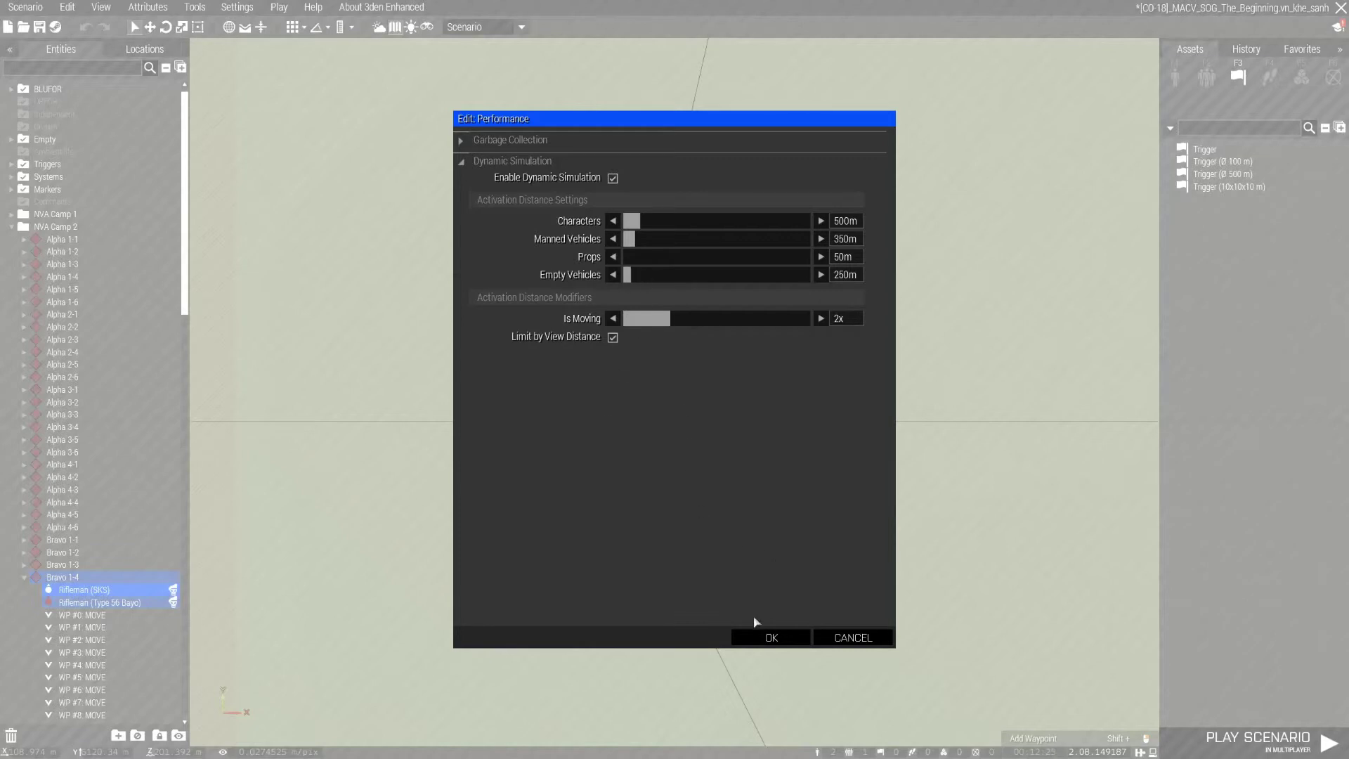
left_click(849, 638)
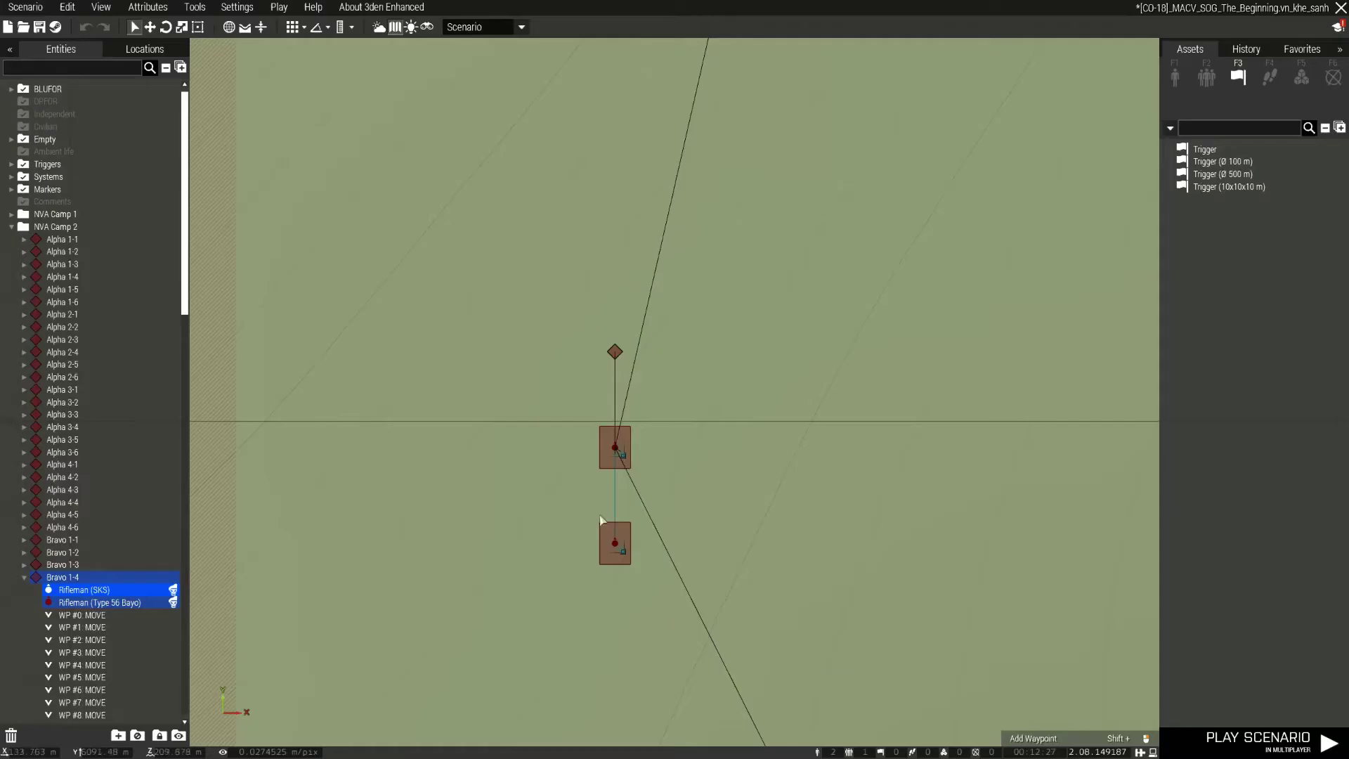
scroll(598, 491, "down", 10)
scroll(593, 489, "down", 5)
scroll(792, 541, "up", 5)
scroll(847, 547, "up", 2)
scroll(847, 546, "down", 5)
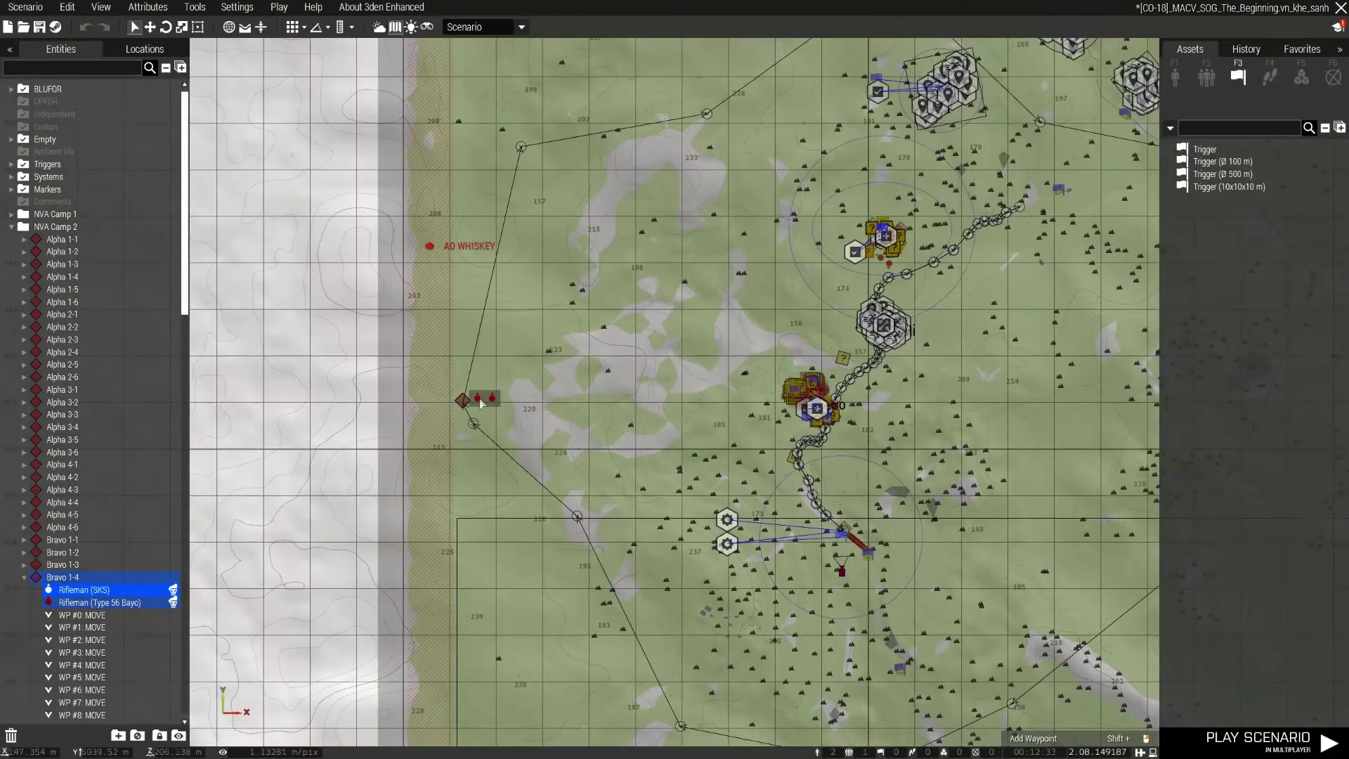
scroll(465, 405, "up", 6)
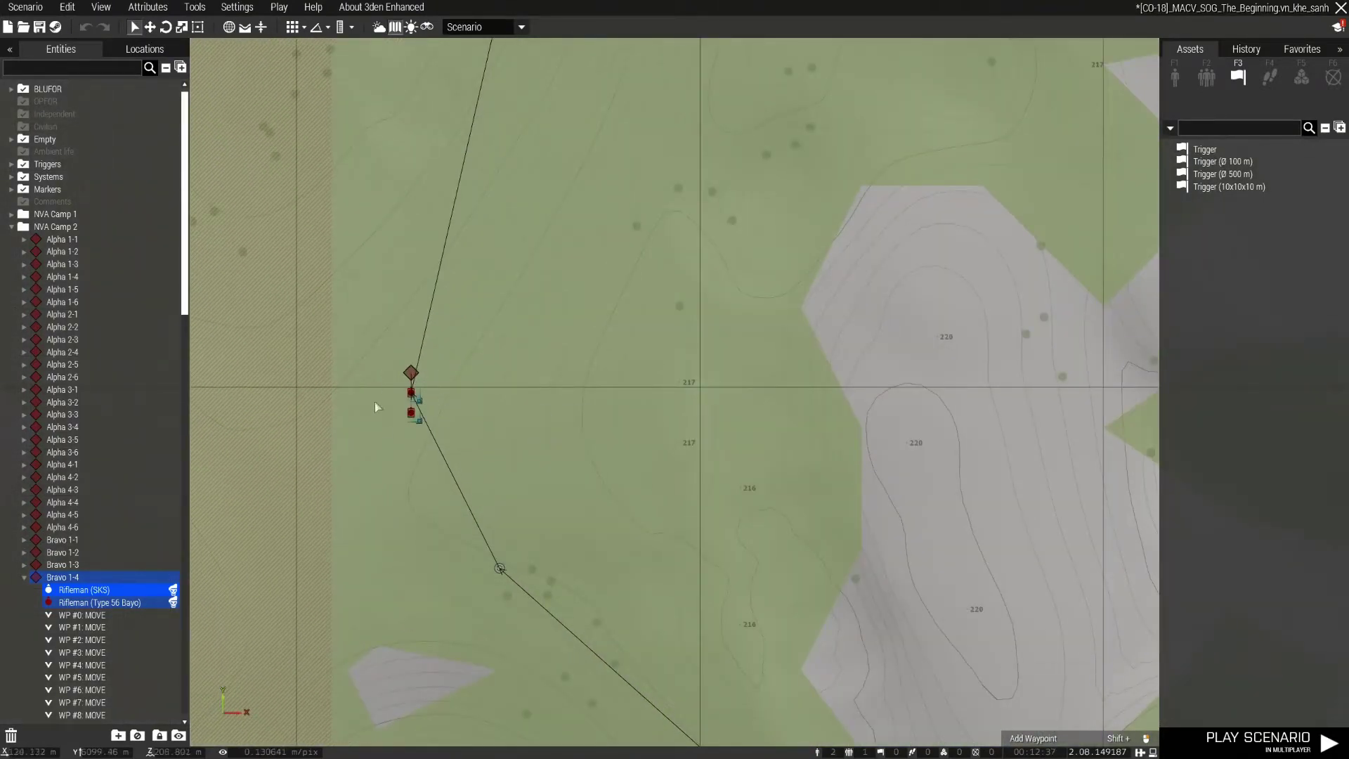
scroll(392, 416, "down", 5)
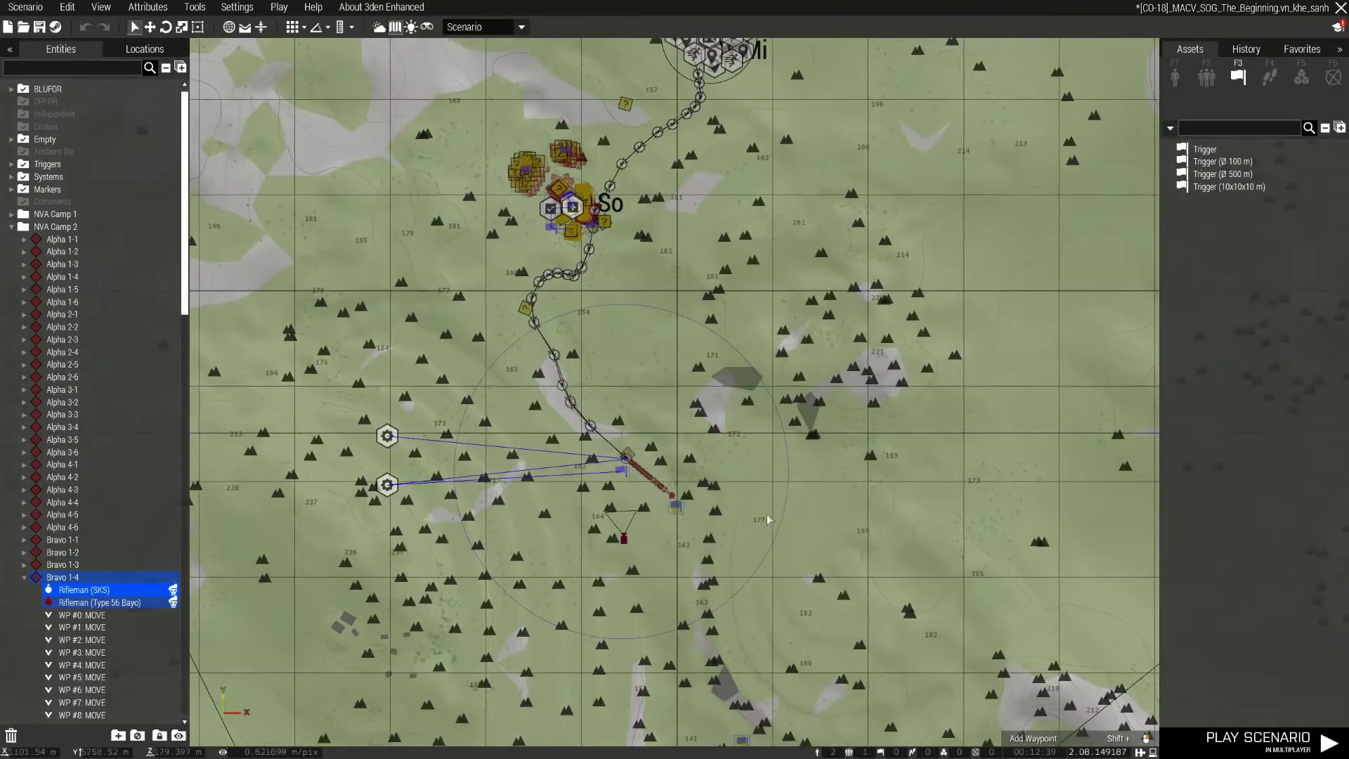
scroll(621, 457, "up", 7)
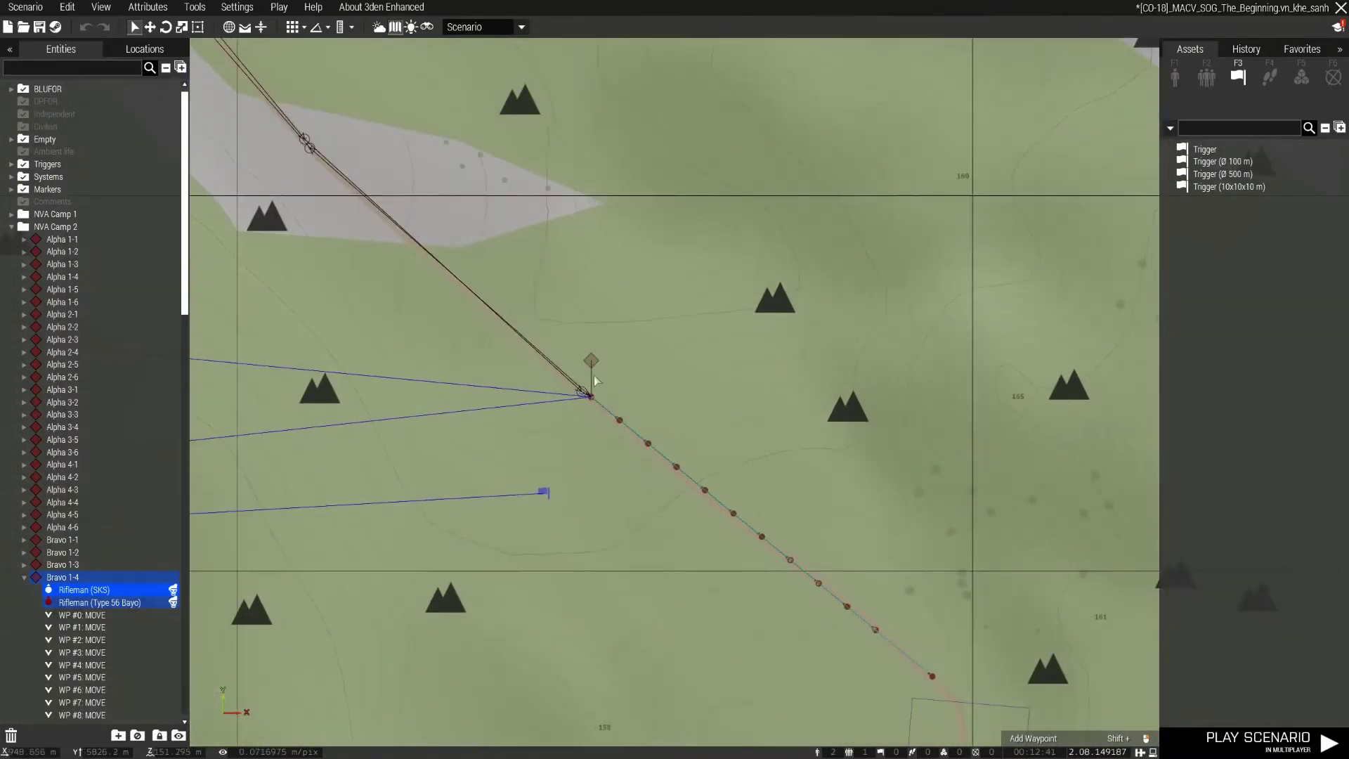
Step: Shift the Alpha 1-3 patrol slightly and move one of its waypoints up and left
left_click(589, 369)
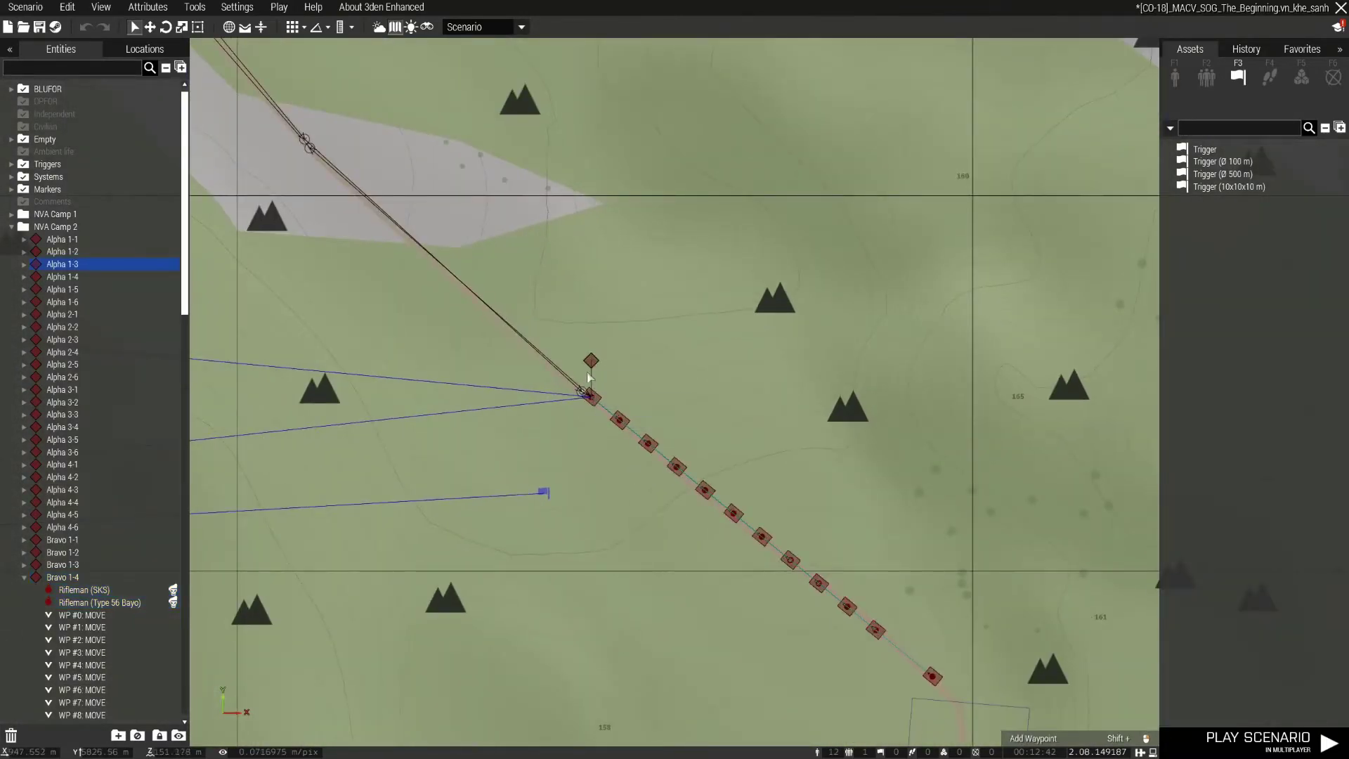
left_click_drag(588, 371, 557, 393)
scroll(685, 390, "down", 1)
scroll(685, 385, "down", 3)
scroll(670, 397, "up", 3)
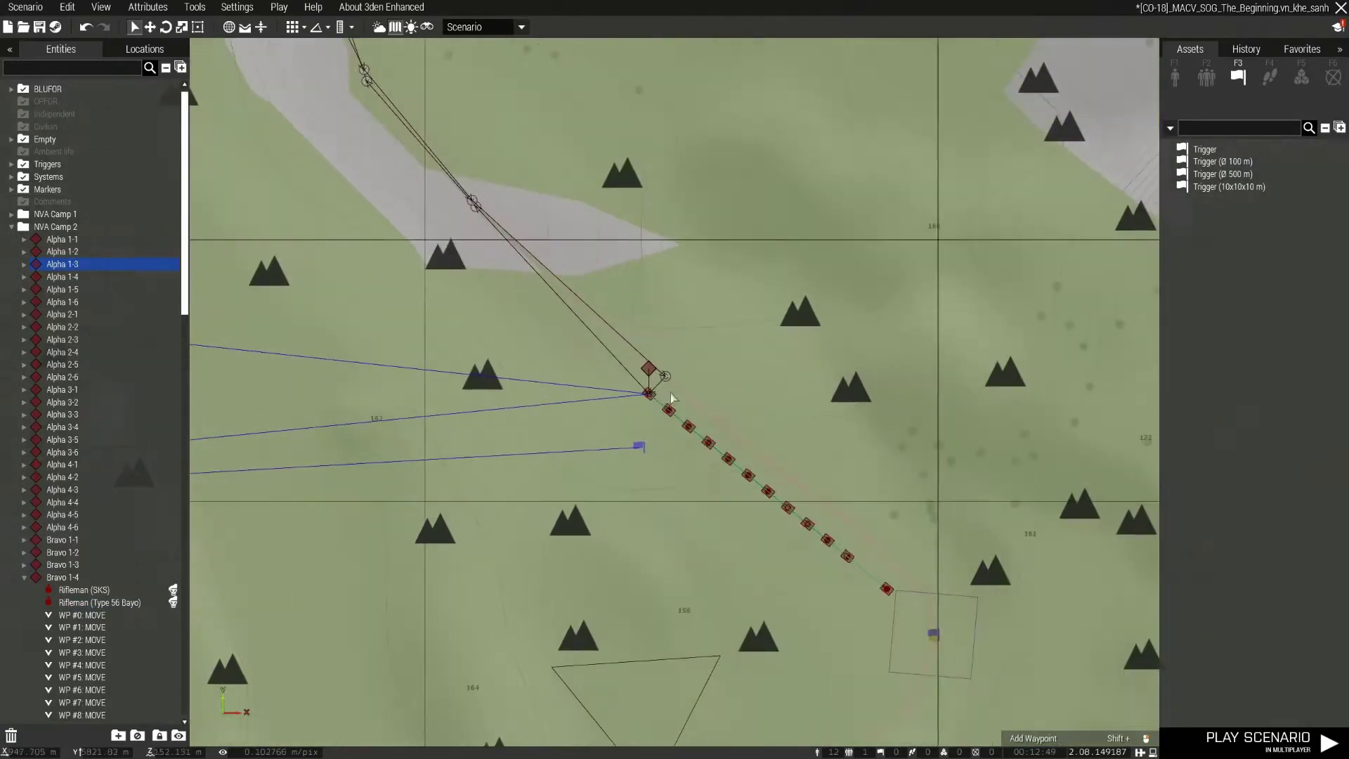
scroll(671, 397, "up", 5)
left_click_drag(647, 332, 498, 209)
Step: Save the scenario
scroll(773, 382, "down", 5)
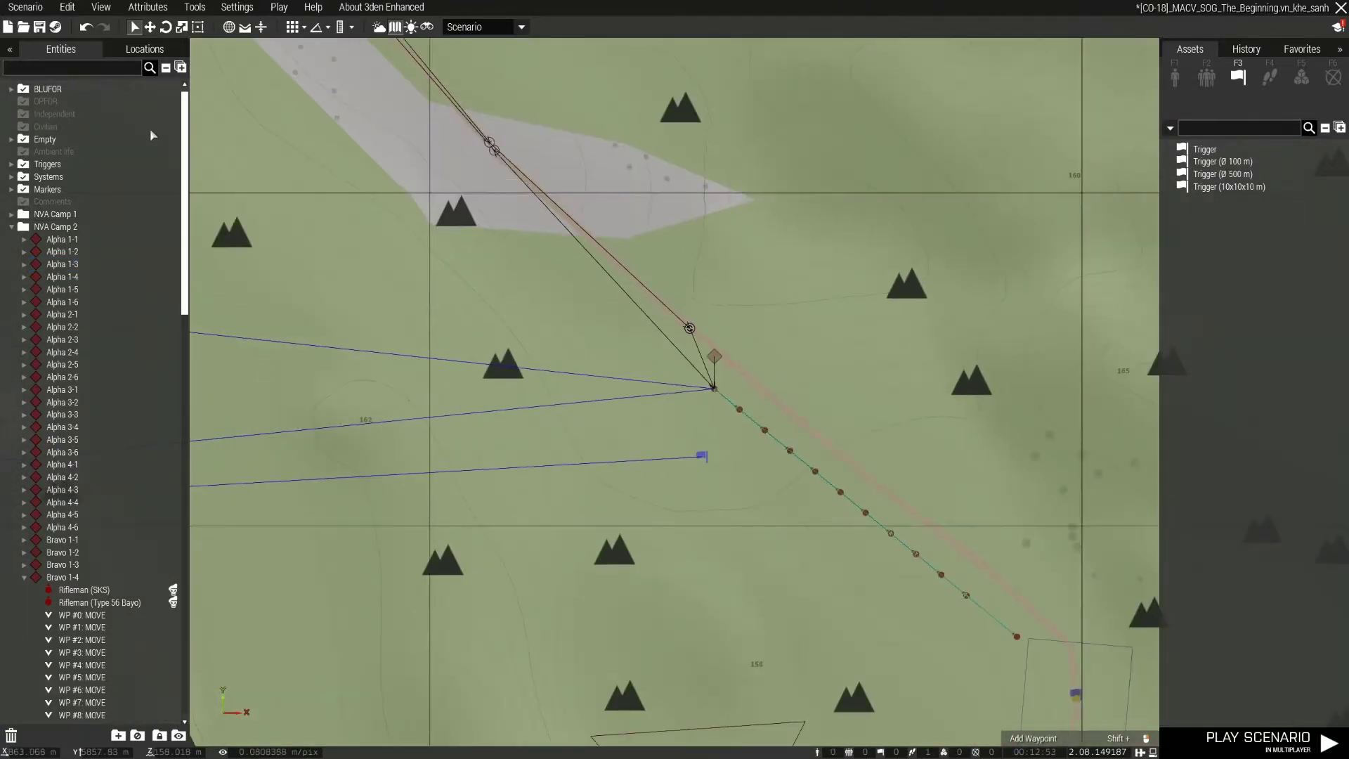
left_click(40, 26)
scroll(687, 514, "down", 6)
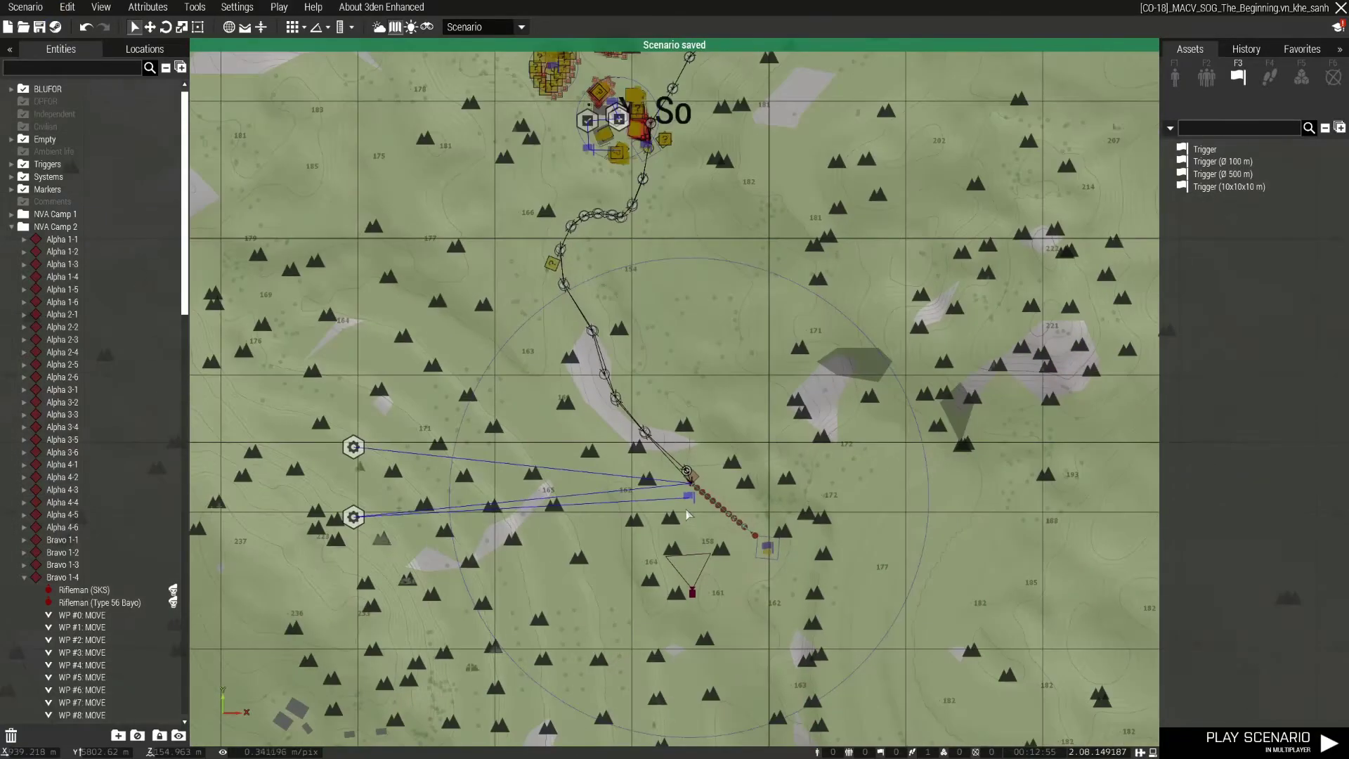
scroll(687, 514, "down", 8)
scroll(267, 374, "up", 10)
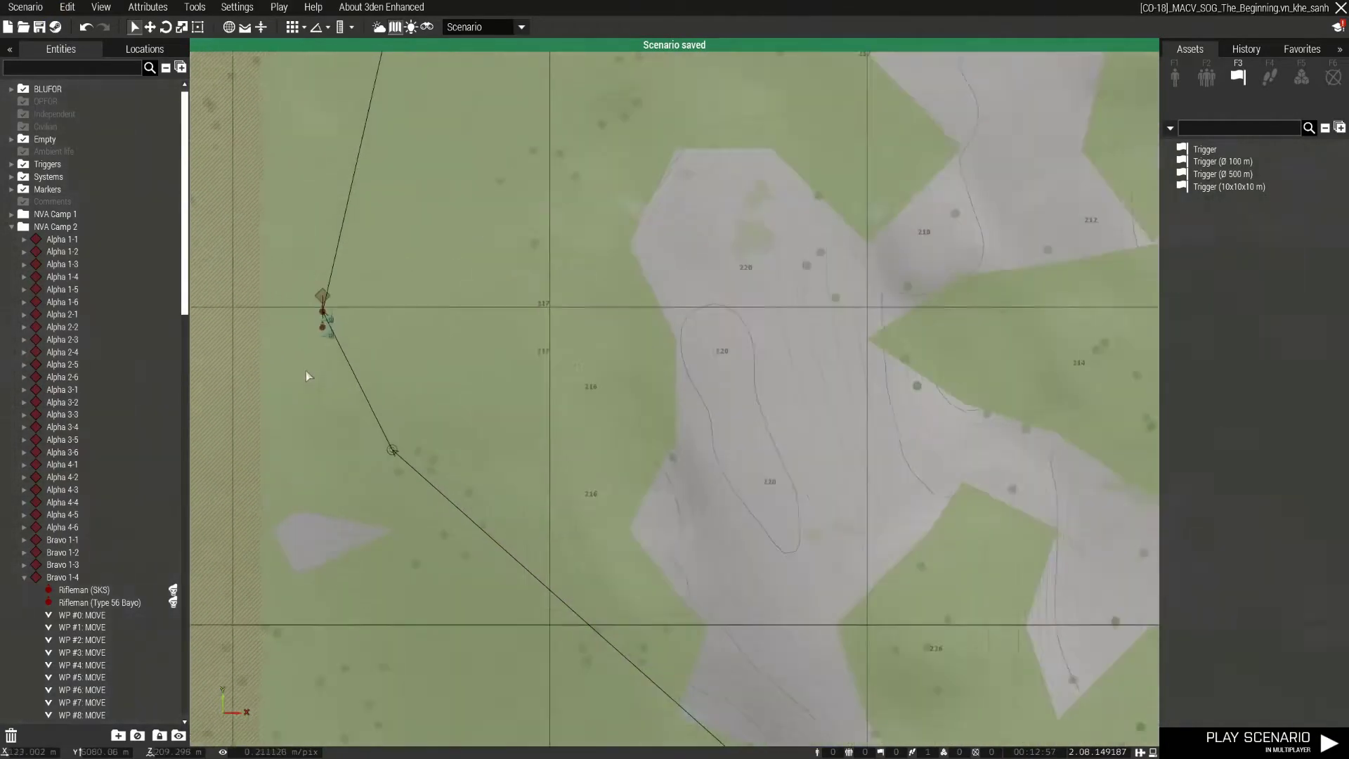
scroll(290, 310, "up", 12)
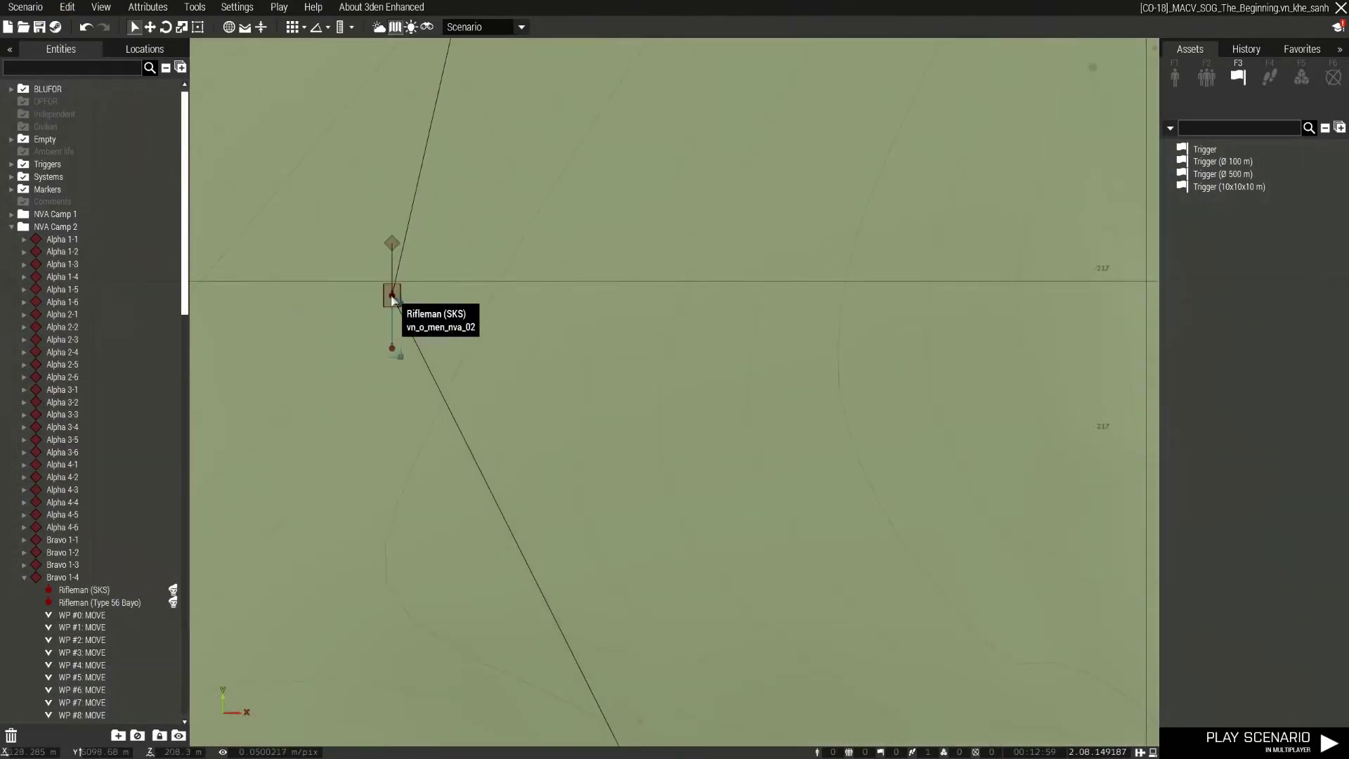
Step: Toggle dynamic simulation off for Bravo 1-4 with Alt+D, then verify it in the group attributes
left_click(393, 246)
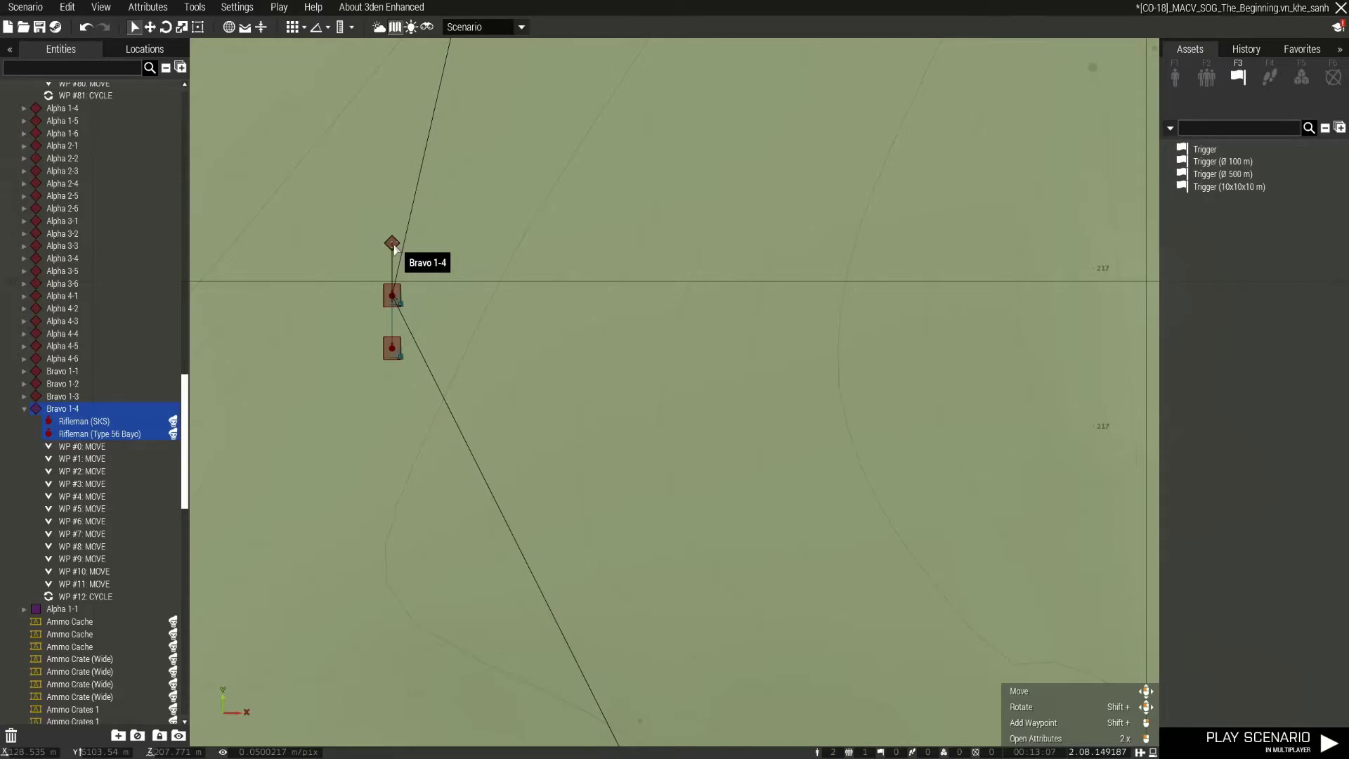
key("alt+d")
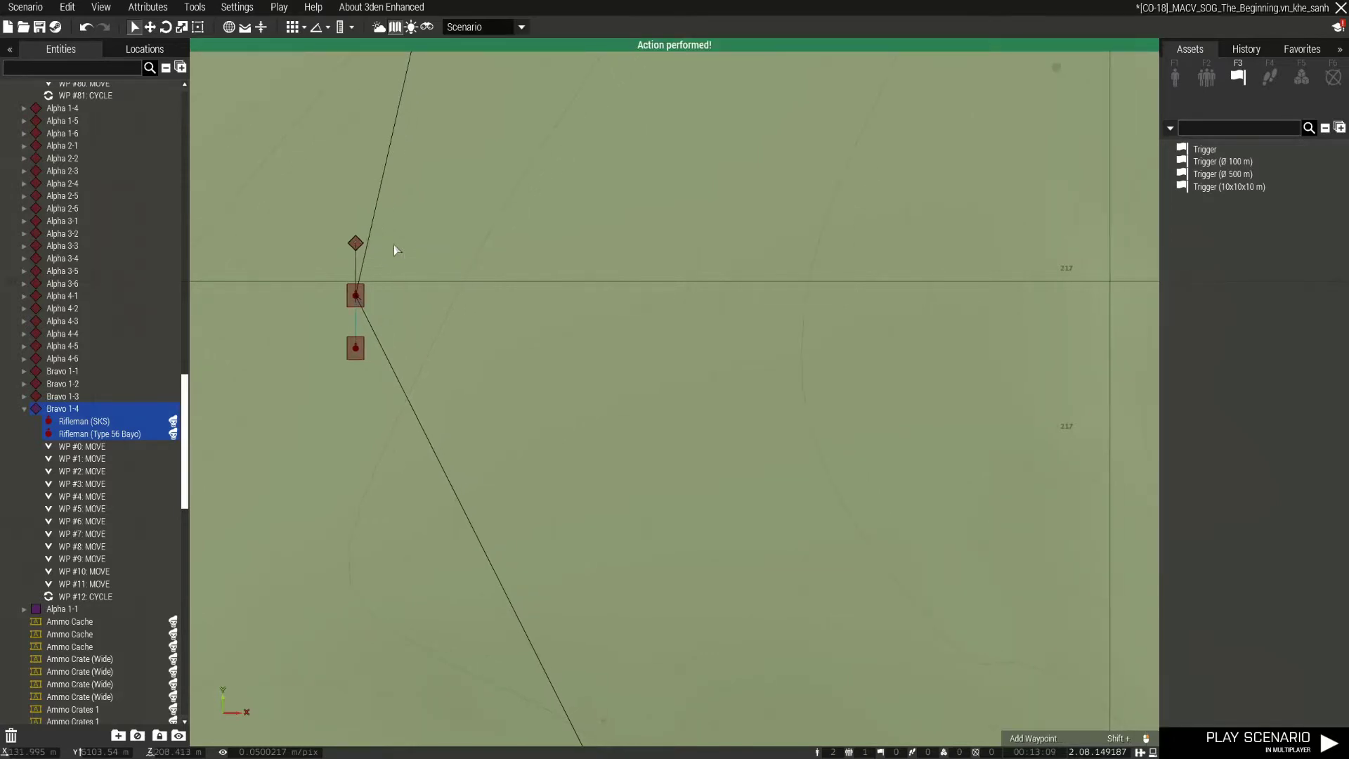
double_click(355, 244)
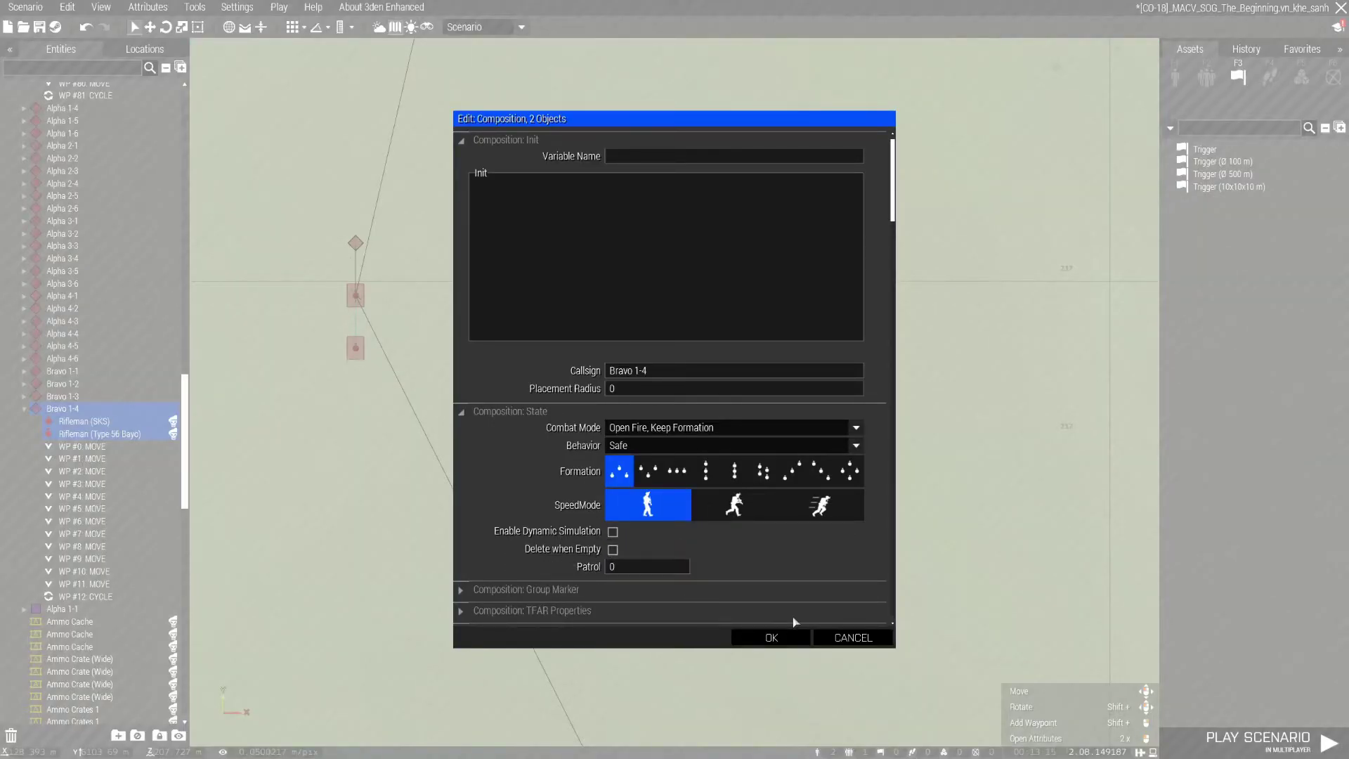
Step: Close Bravo 1-4's attributes and zoom in on Alpha 1-3's leader and first waypoint
left_click(789, 637)
scroll(607, 493, "down", 4)
scroll(674, 485, "down", 6)
scroll(677, 490, "up", 2)
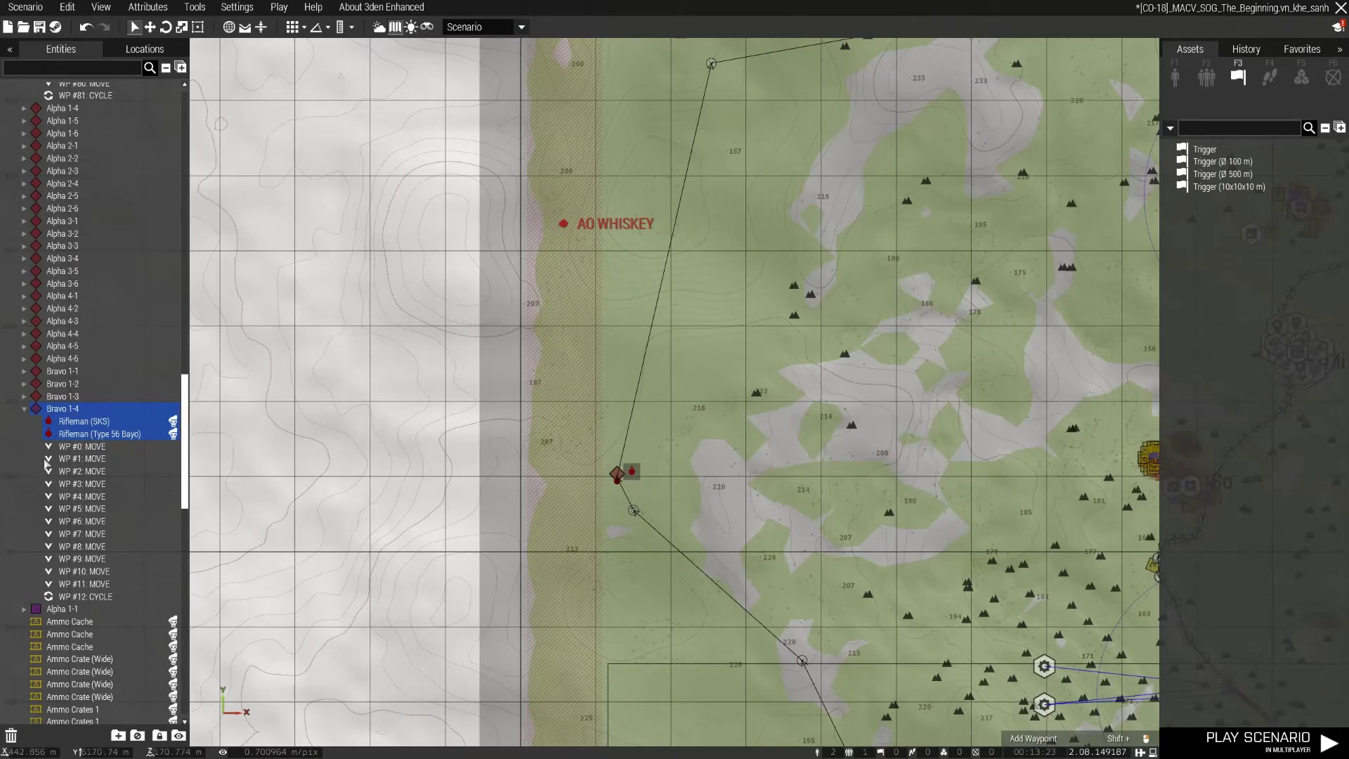
scroll(77, 475, "up", 5)
scroll(77, 474, "up", 10)
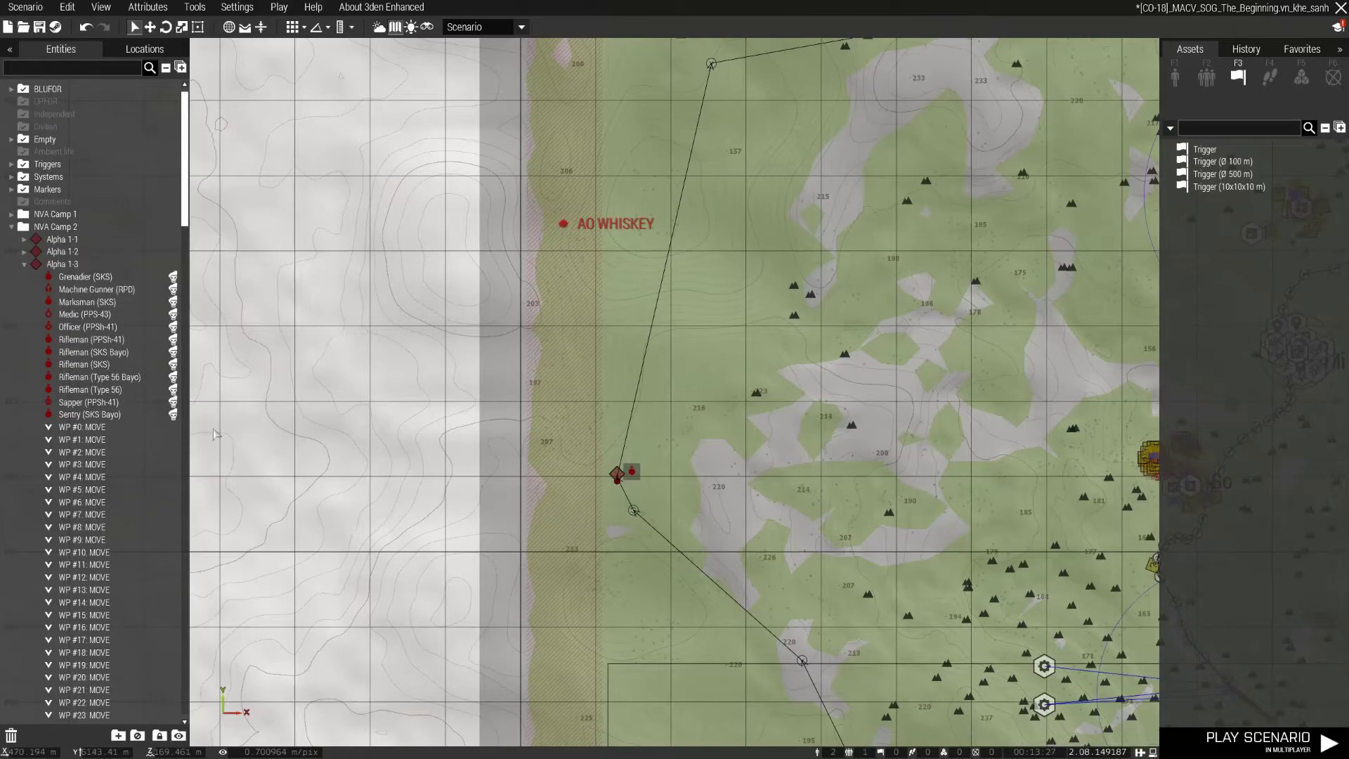
scroll(787, 510, "down", 6)
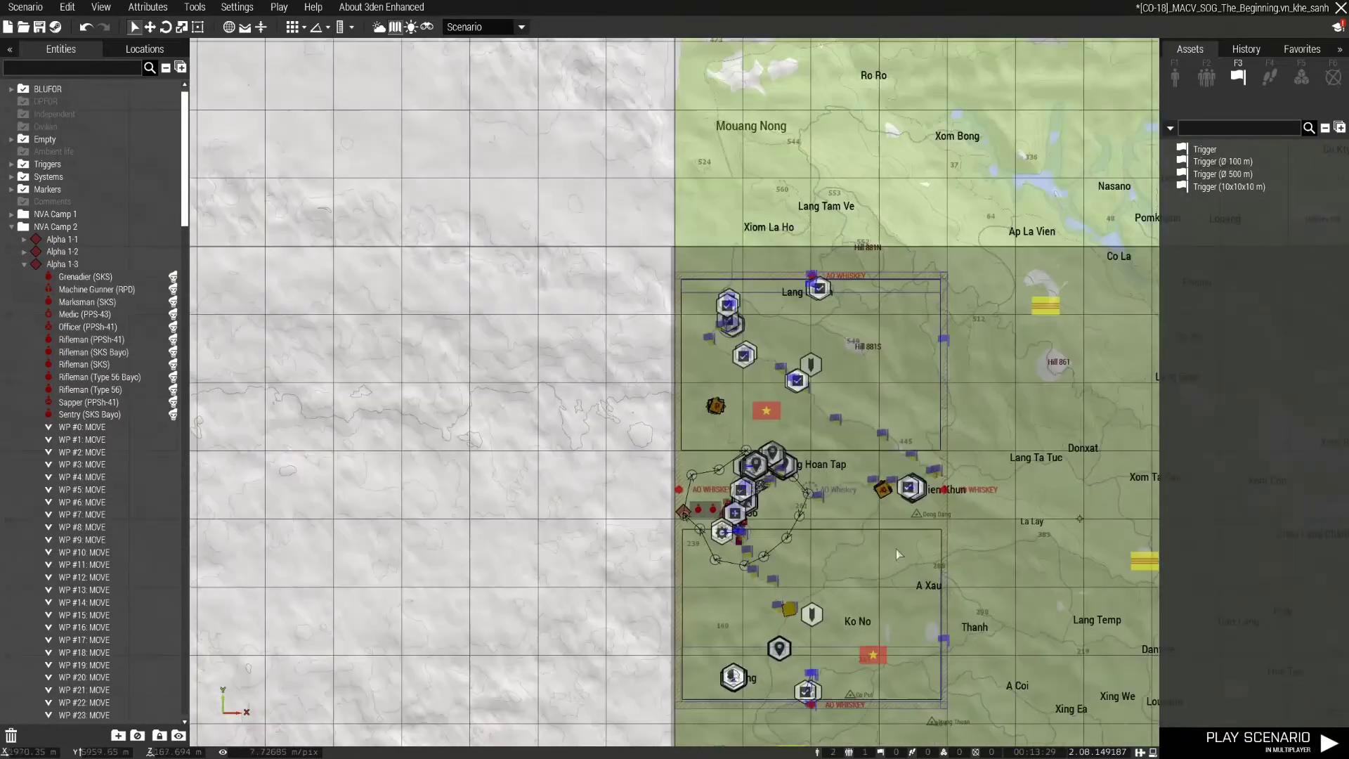
scroll(829, 548, "up", 3)
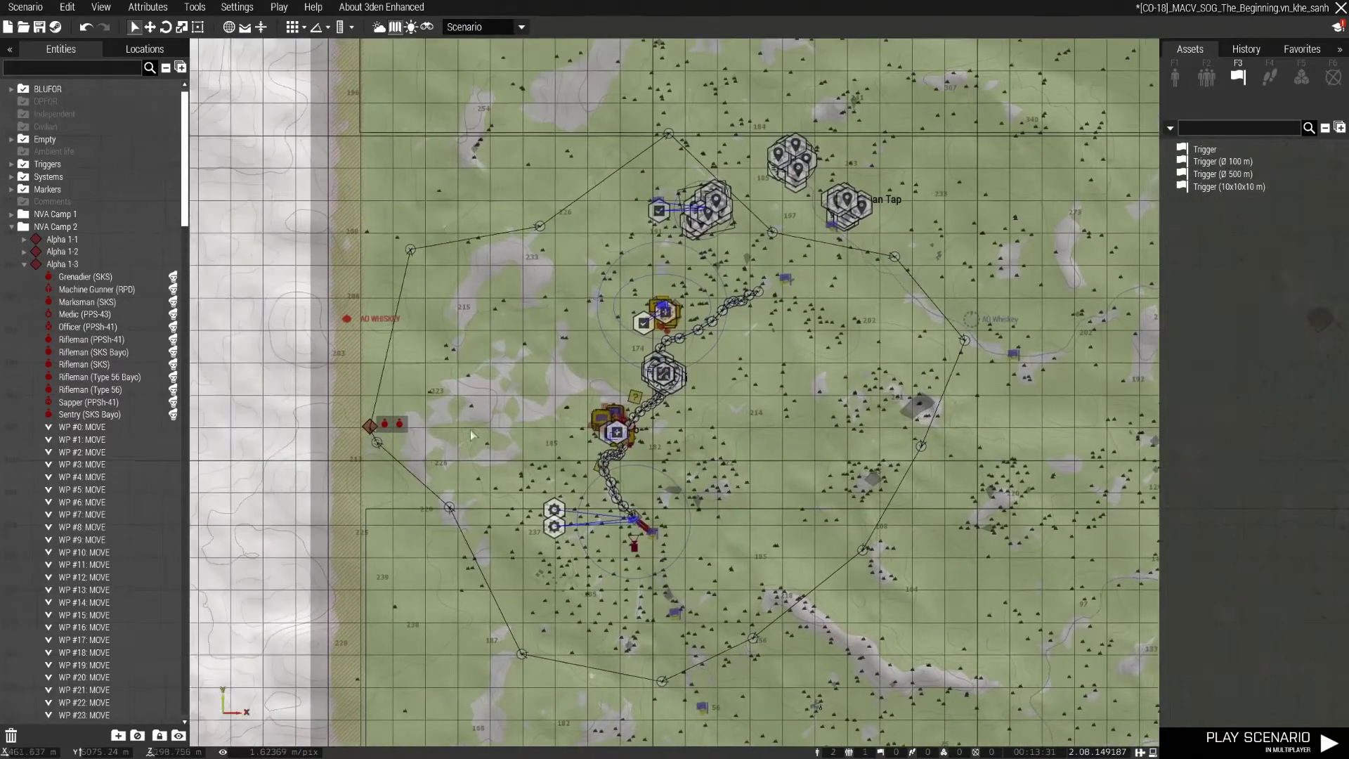
scroll(506, 432, "up", 10)
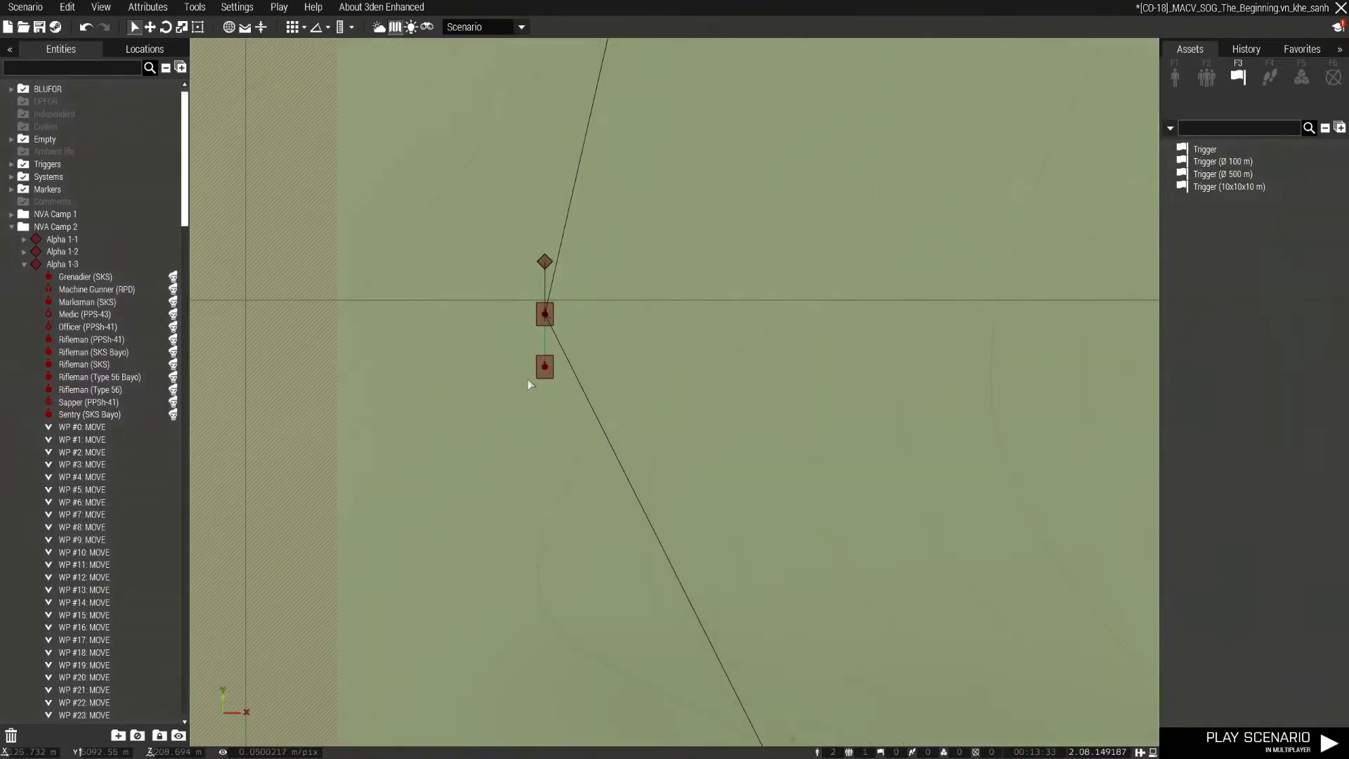
Step: Place a Show / Hide module beside Alpha 1-3 and sync it to the Rifleman (SKS)
left_click(1301, 76)
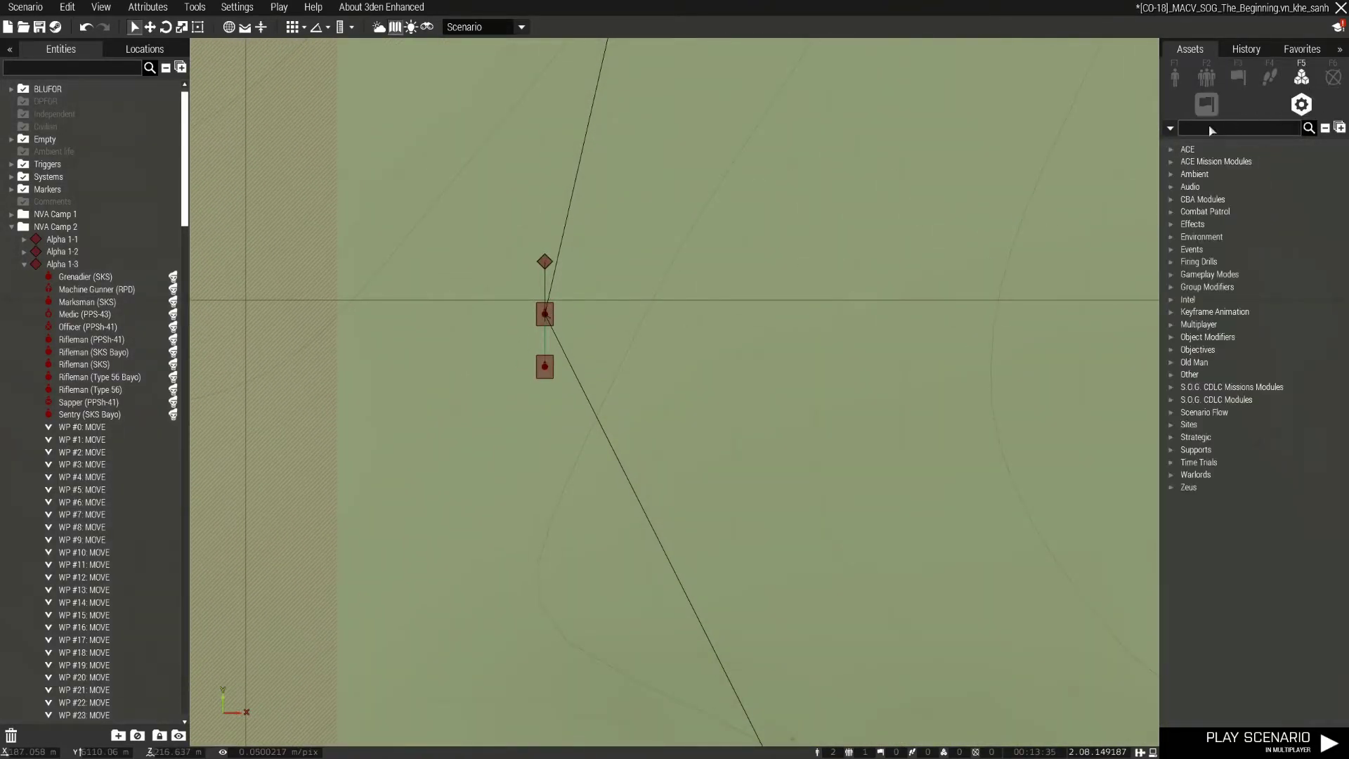
left_click(1209, 129)
type("hide")
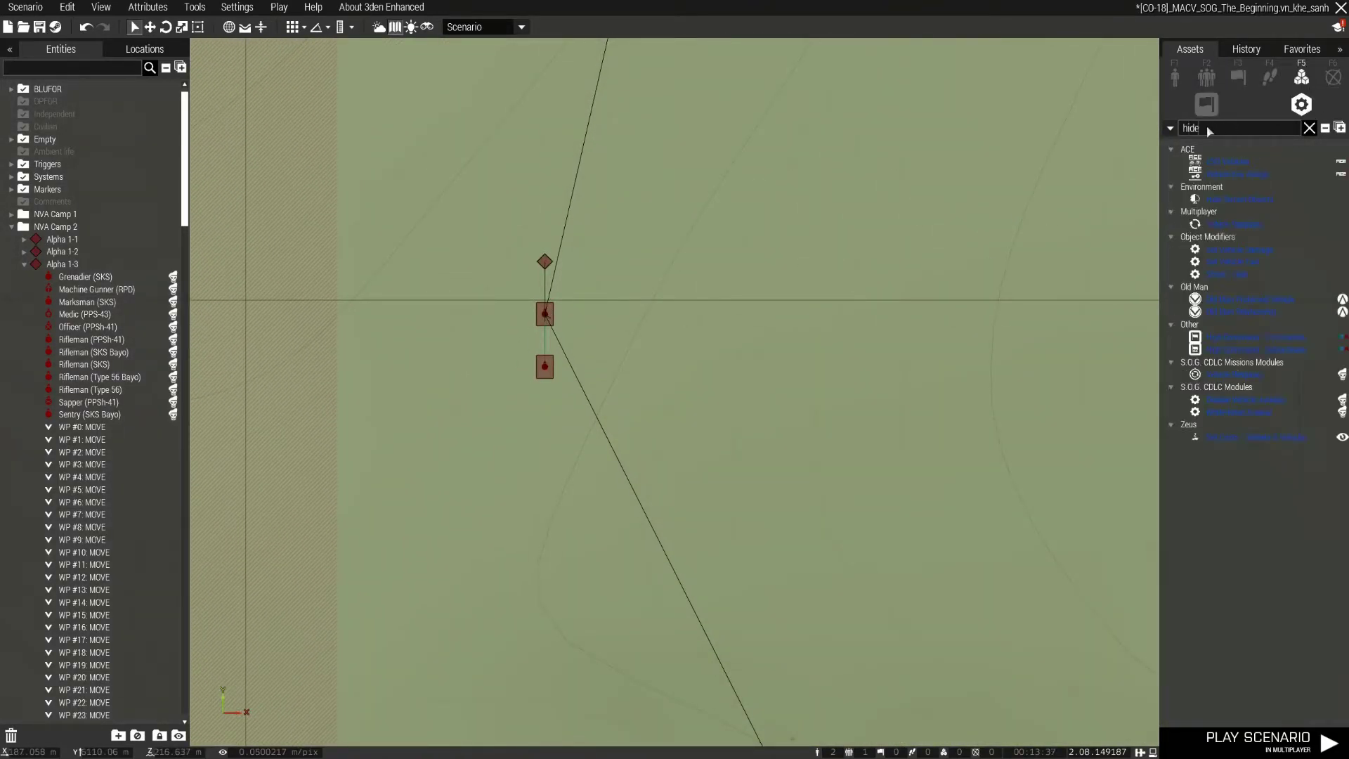
left_click(1212, 186)
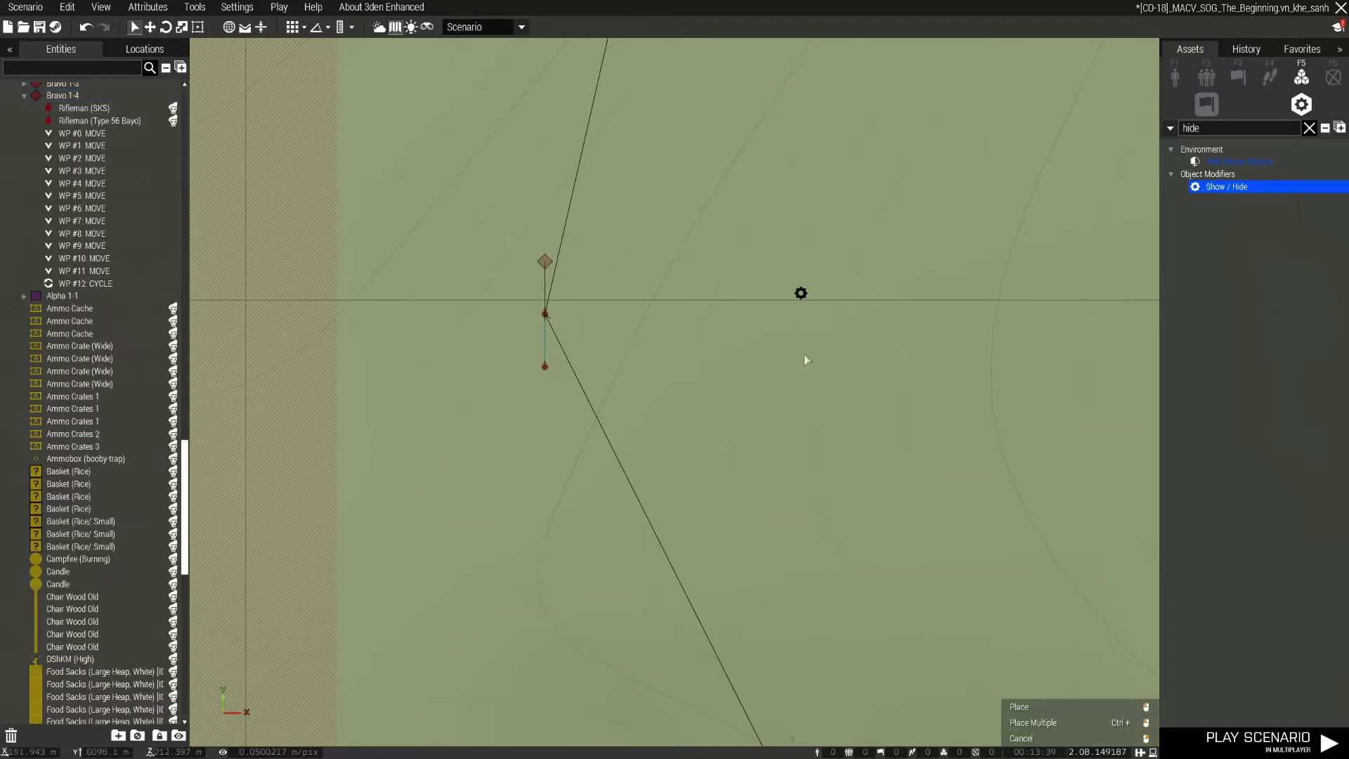
left_click(372, 304)
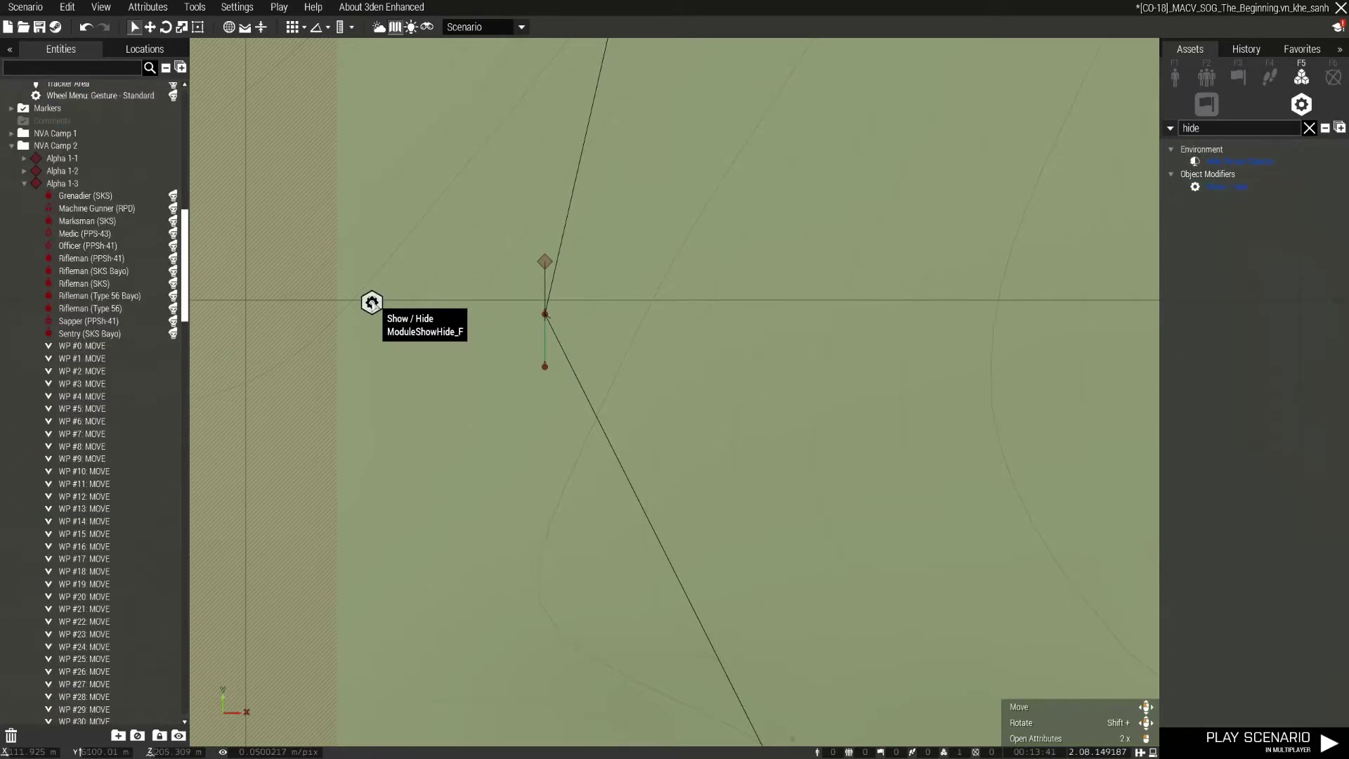
right_click(372, 304)
mouse_move(482, 317)
left_click(584, 311)
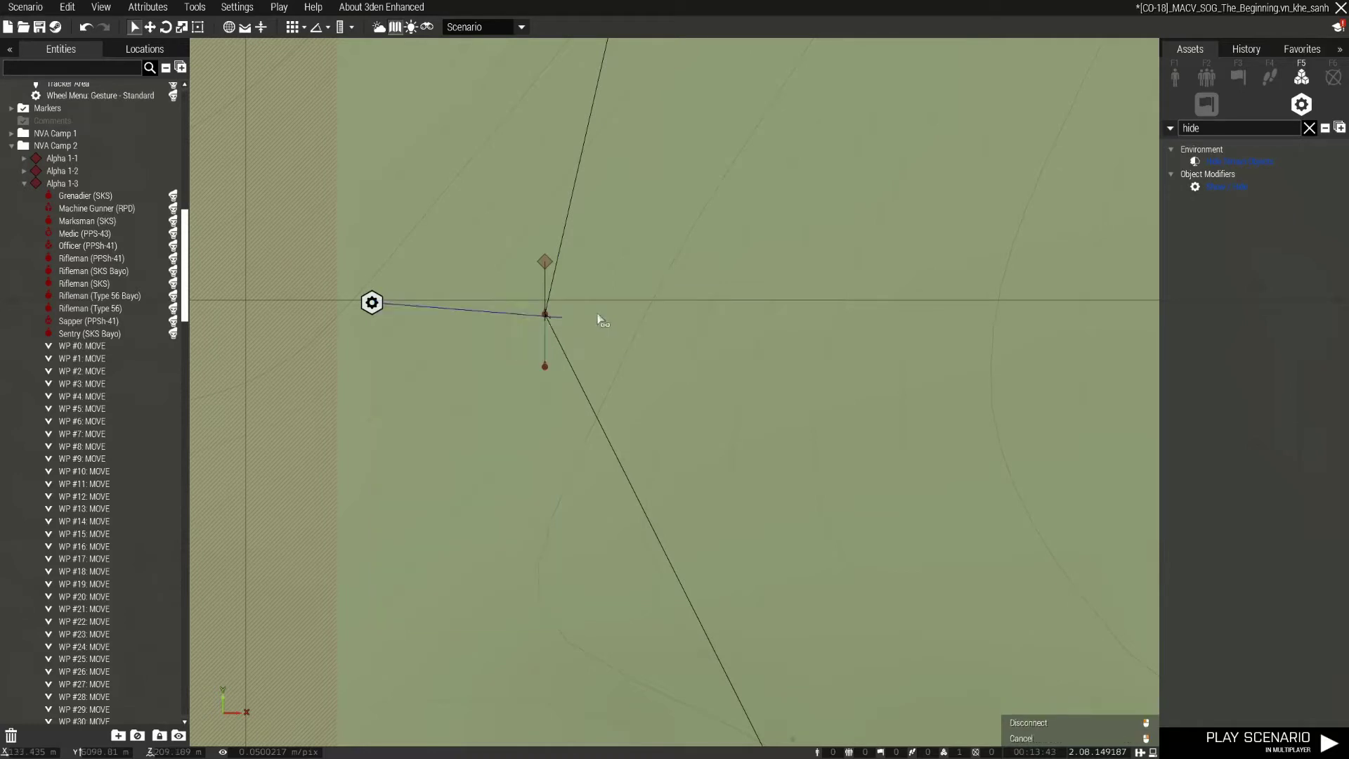
left_click(545, 317)
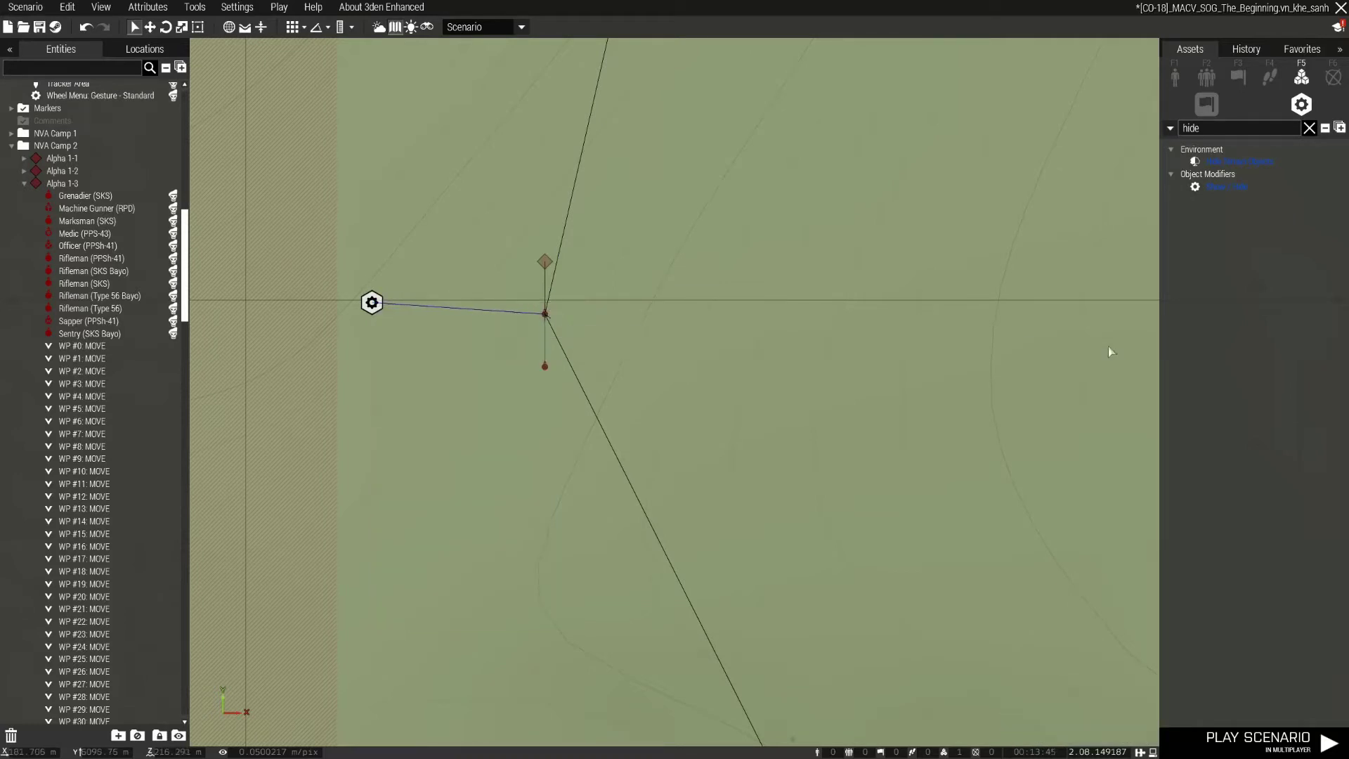
Step: Place a second Show / Hide module below the first and set its Action to Show units
left_click(1223, 186)
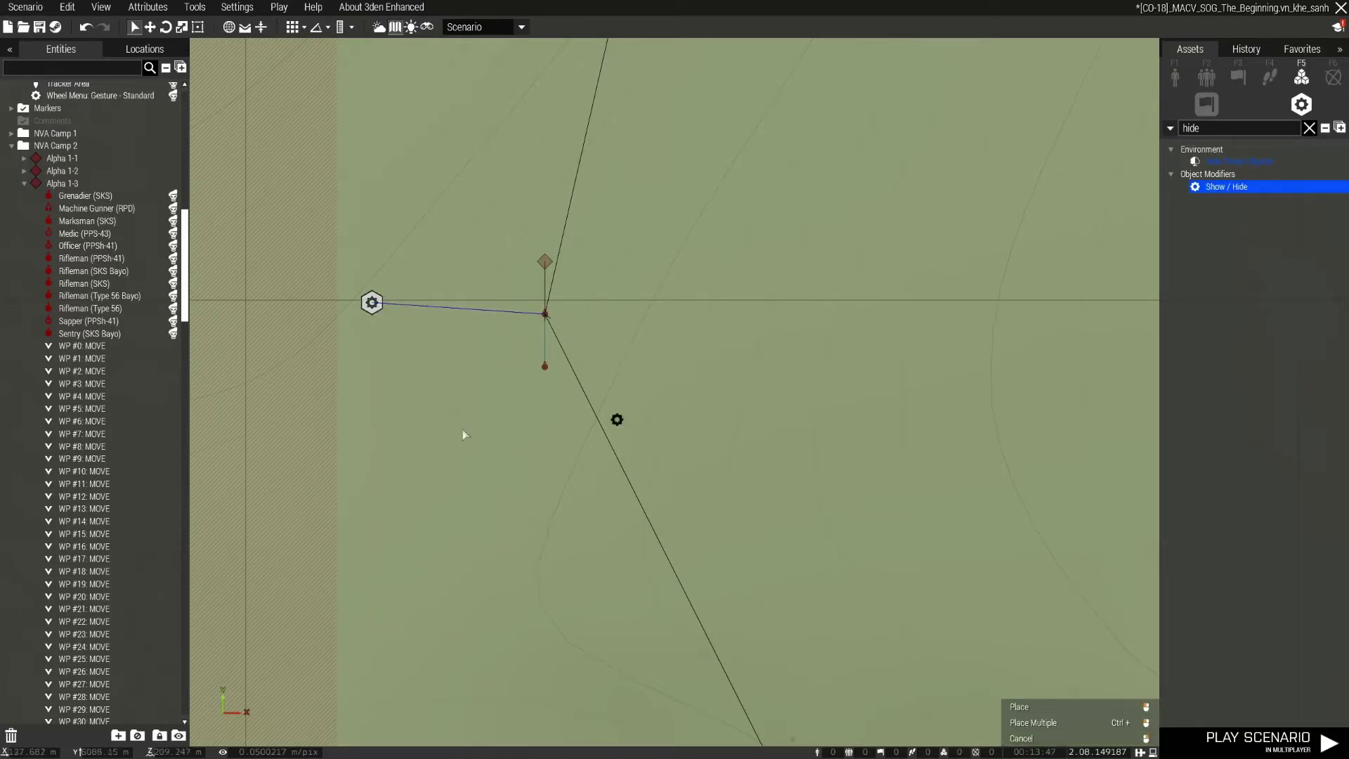
left_click(369, 364)
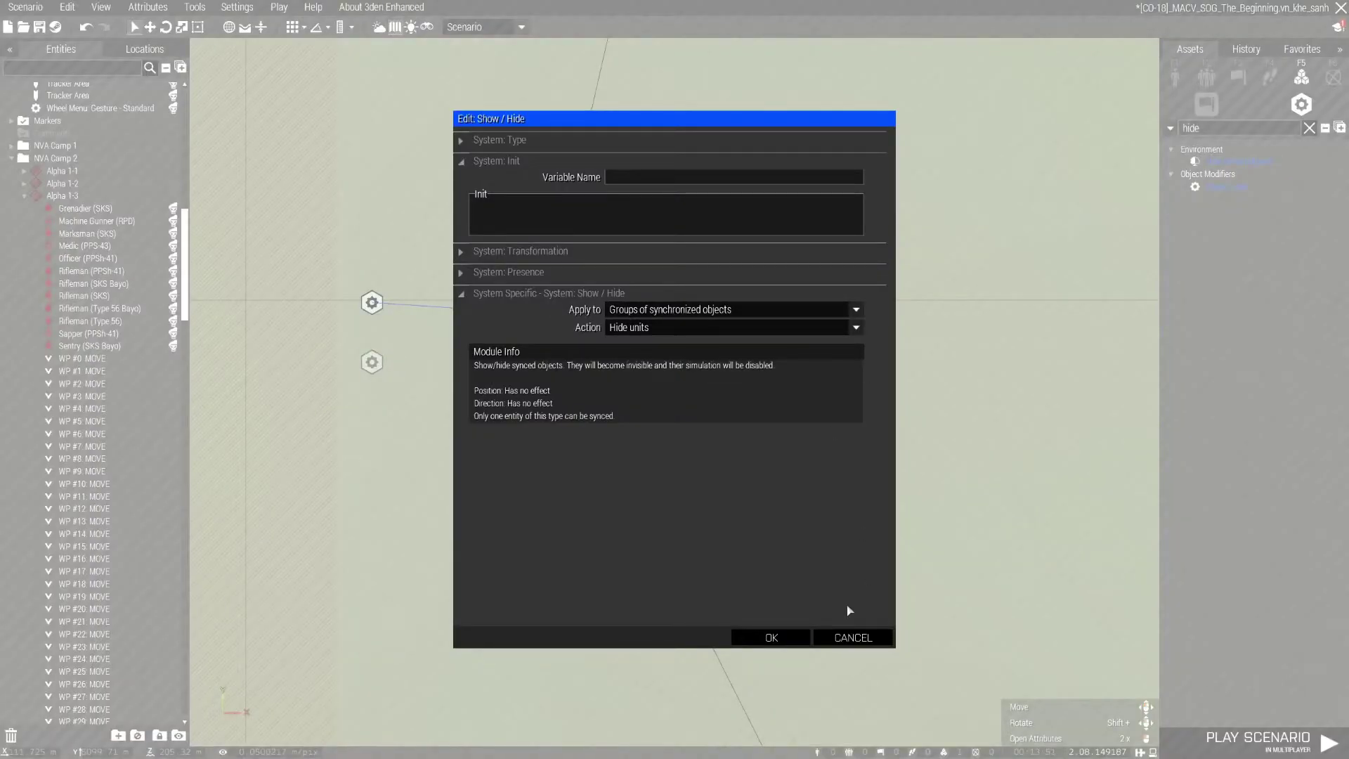
left_click(853, 638)
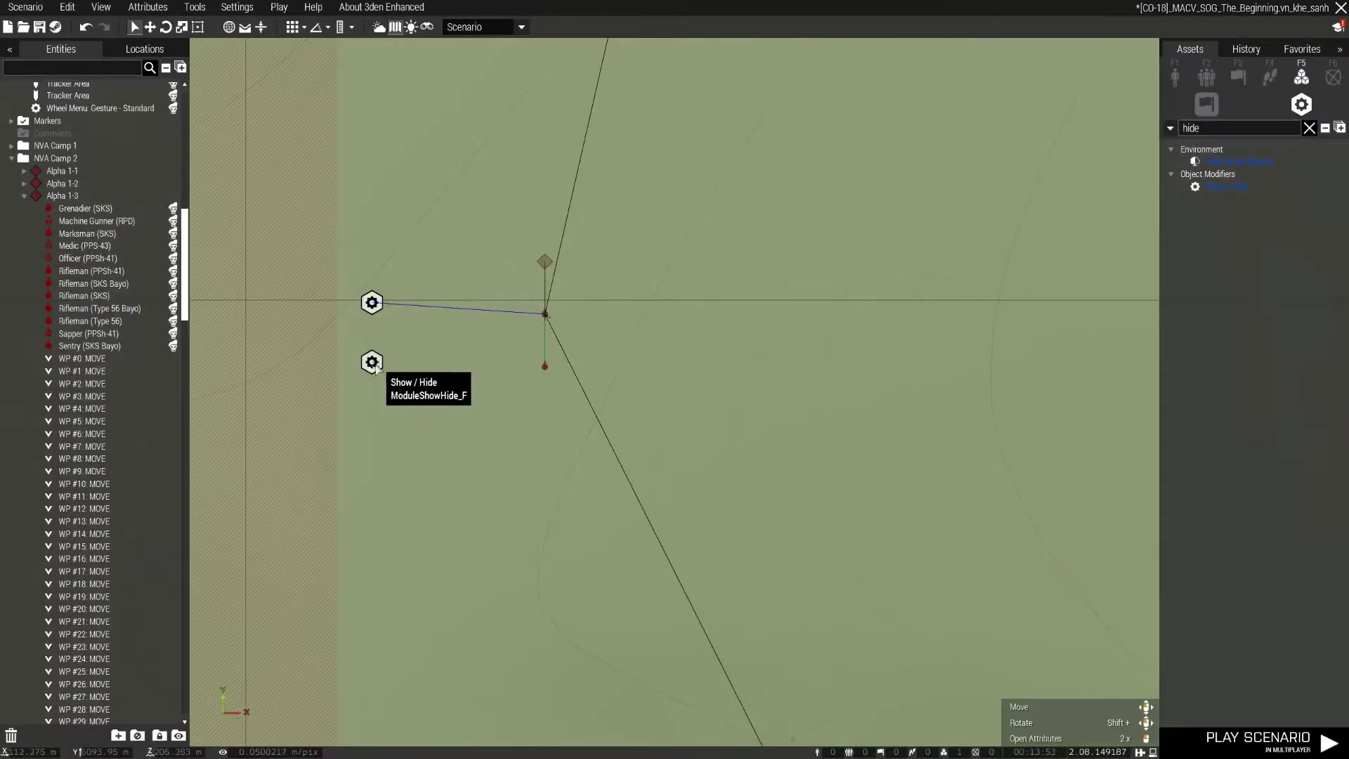
double_click(374, 364)
left_click(671, 327)
left_click(647, 347)
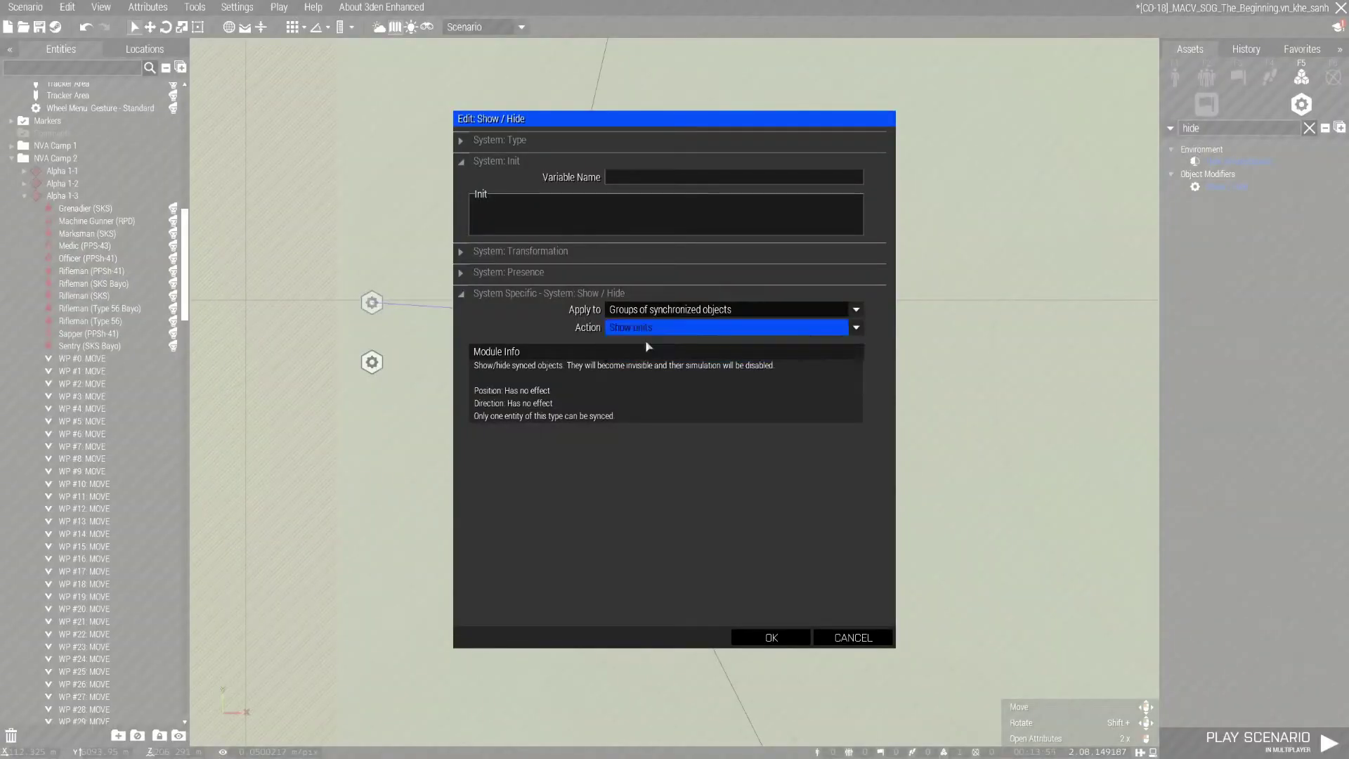
left_click(773, 636)
Step: Sync the second module to the Rifleman (SKS) and clear the 'hide' module search
right_click(373, 363)
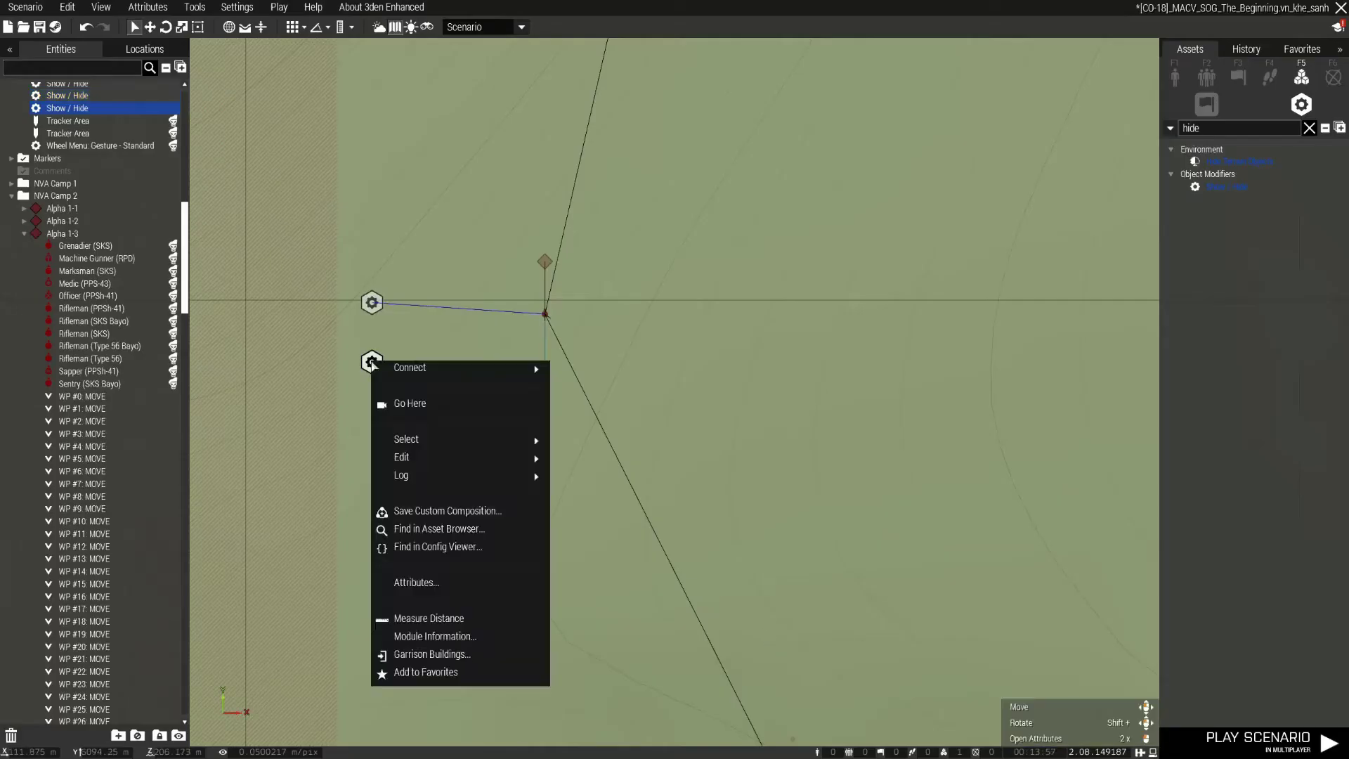
mouse_move(539, 379)
left_click(576, 367)
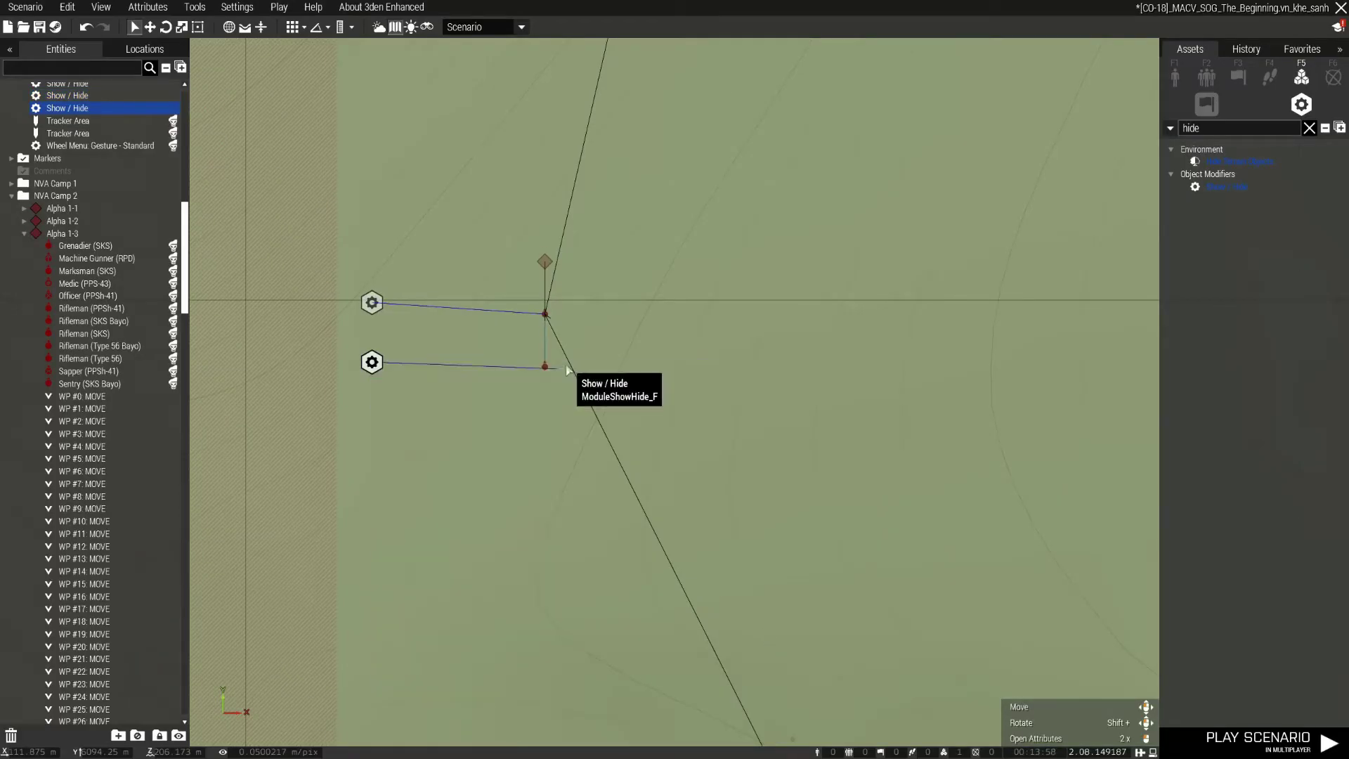
left_click(547, 316)
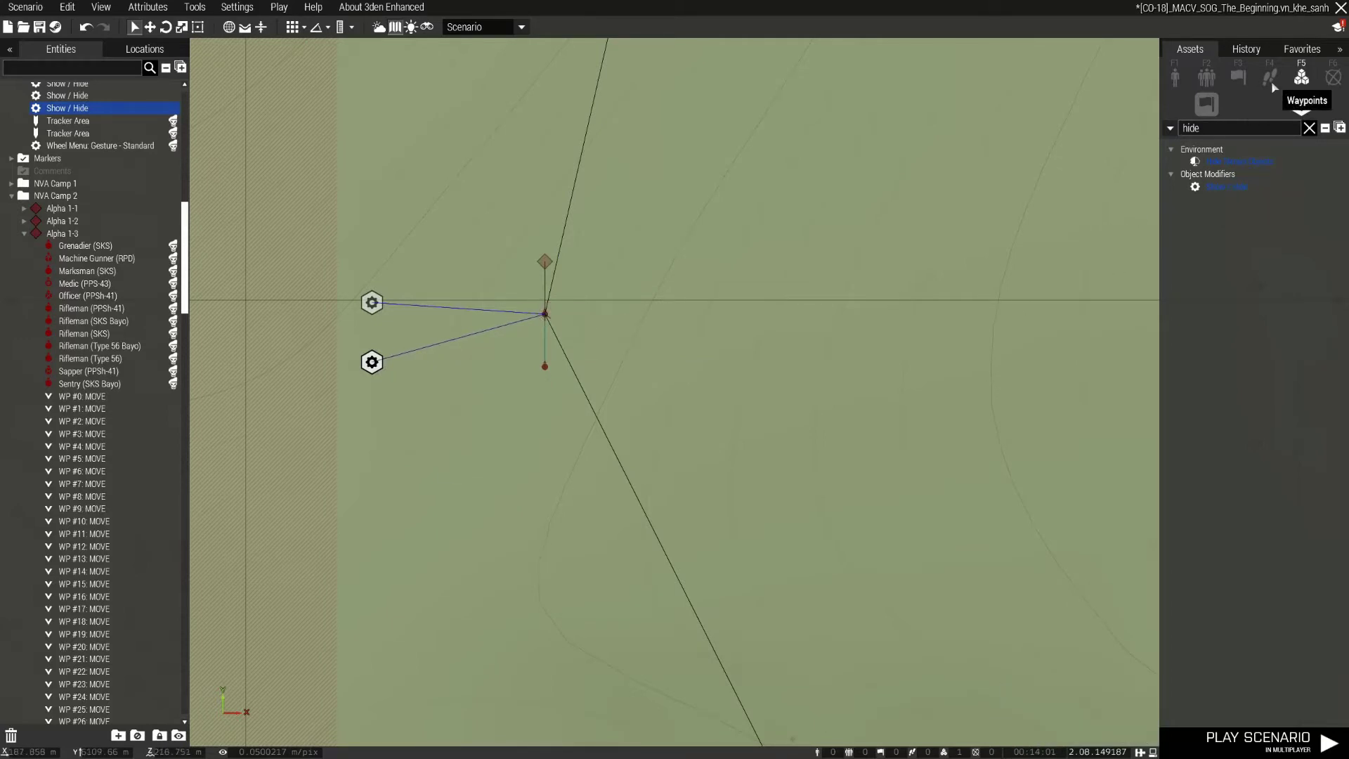
left_click(1207, 104)
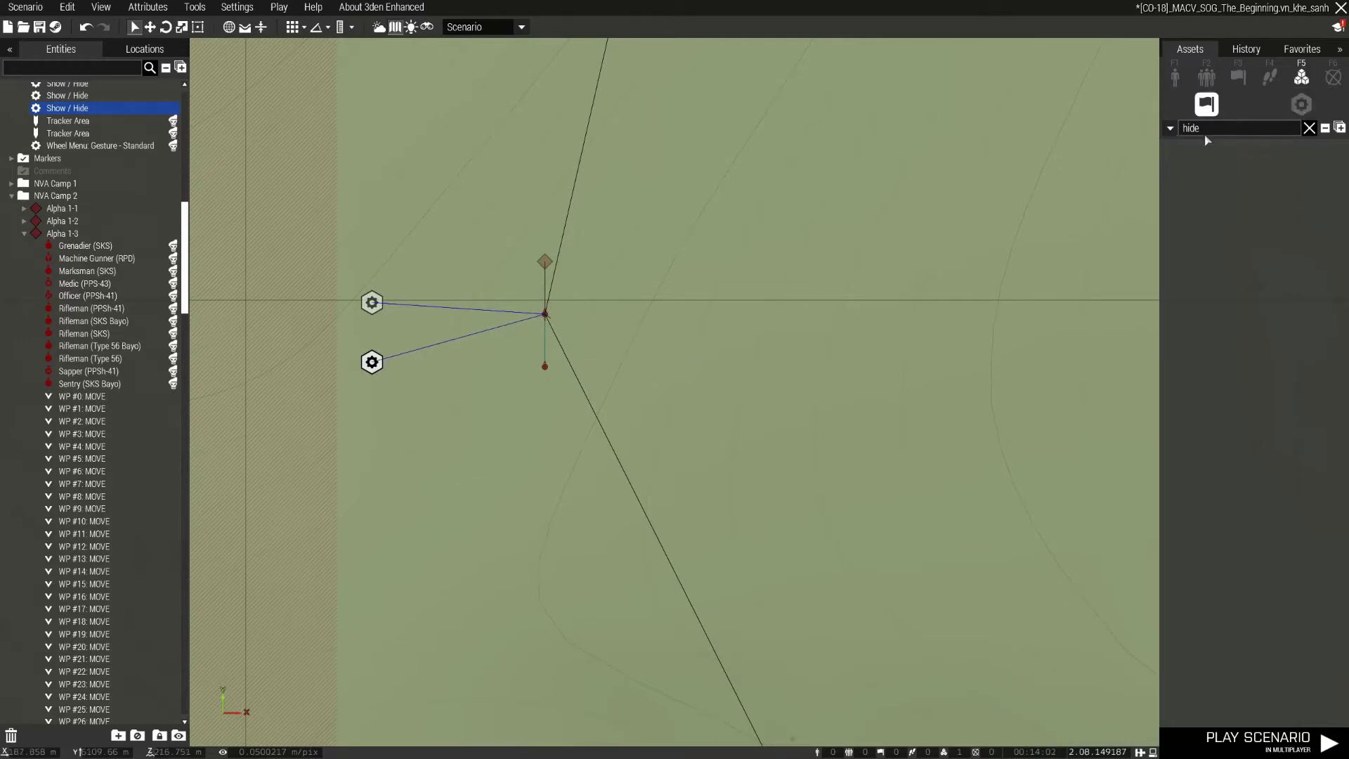
left_click(1309, 128)
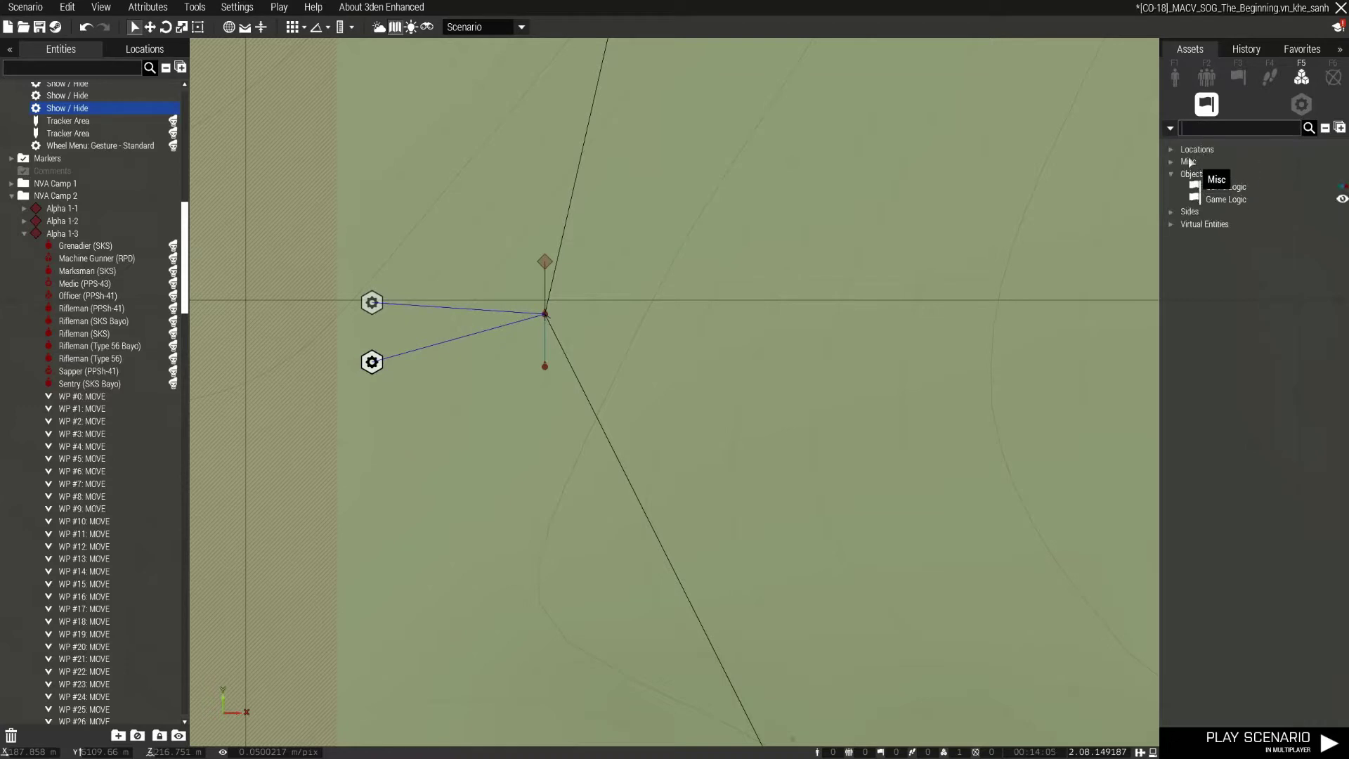
left_click(1242, 79)
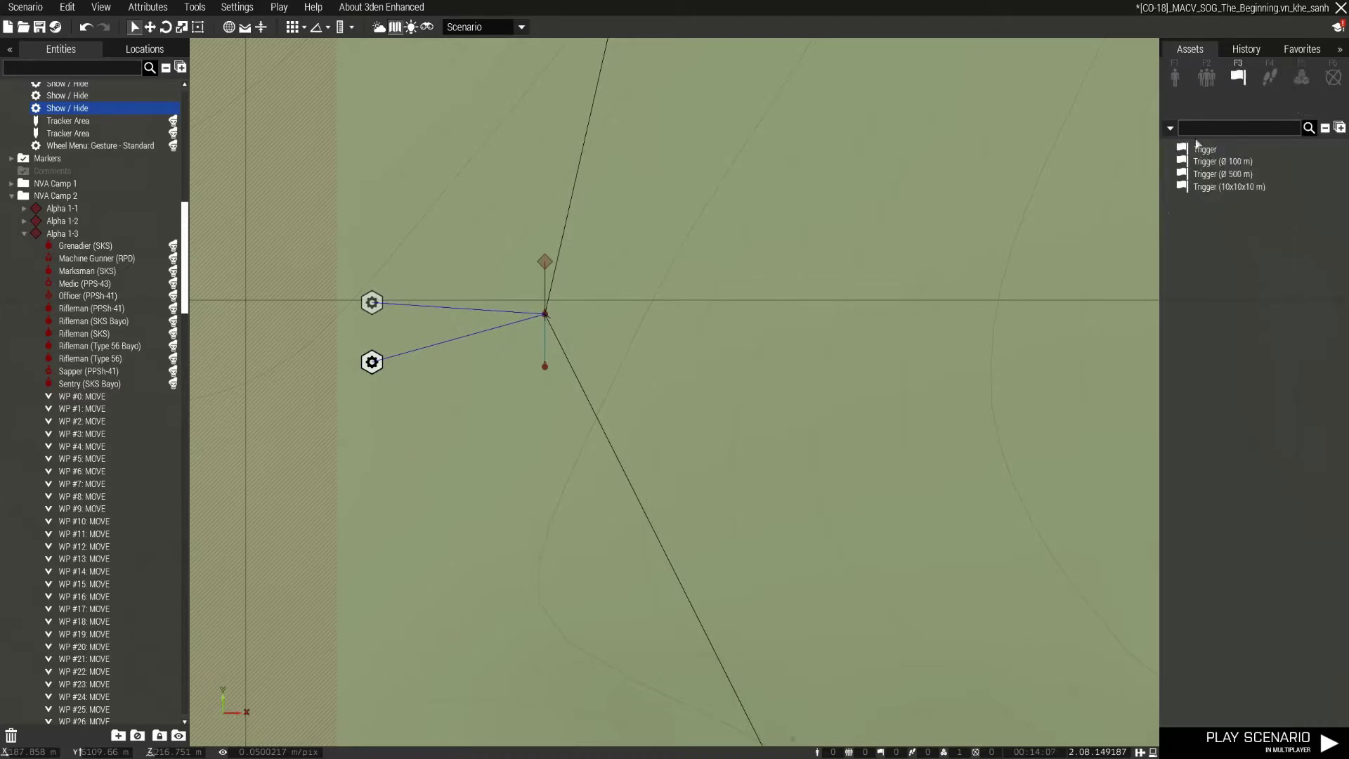
Step: Place a trigger below the modules and sync it to the show-units Show / Hide module
left_click(1205, 149)
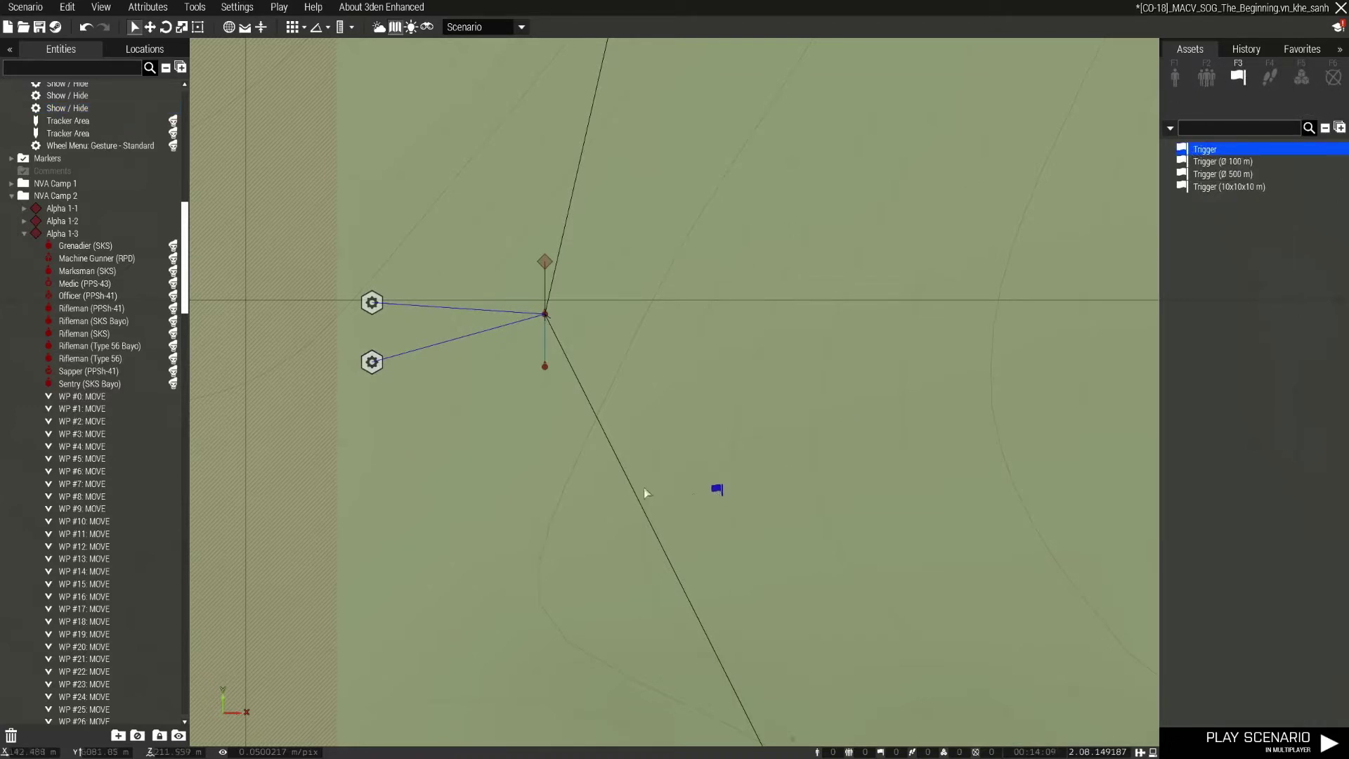
left_click(374, 437)
right_click(371, 436)
mouse_move(524, 444)
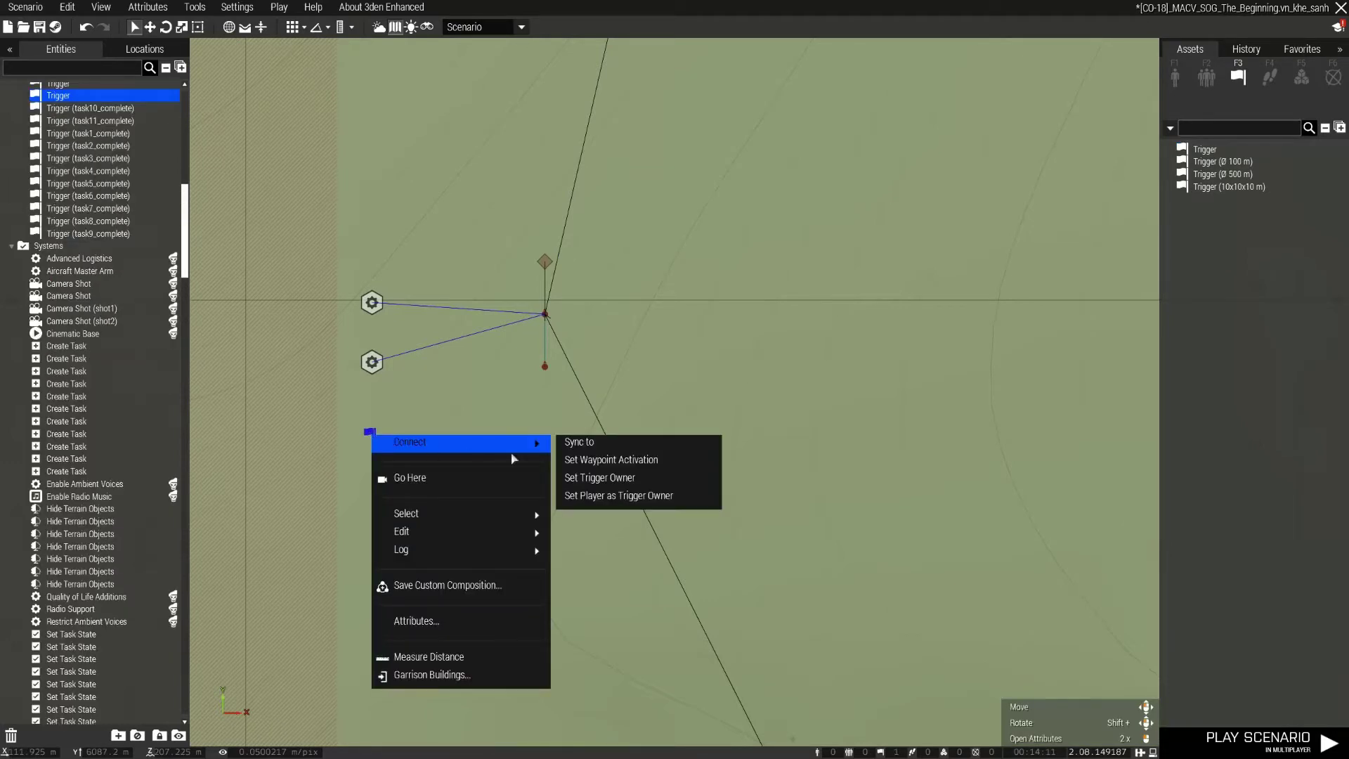
left_click(572, 450)
left_click(372, 362)
double_click(372, 361)
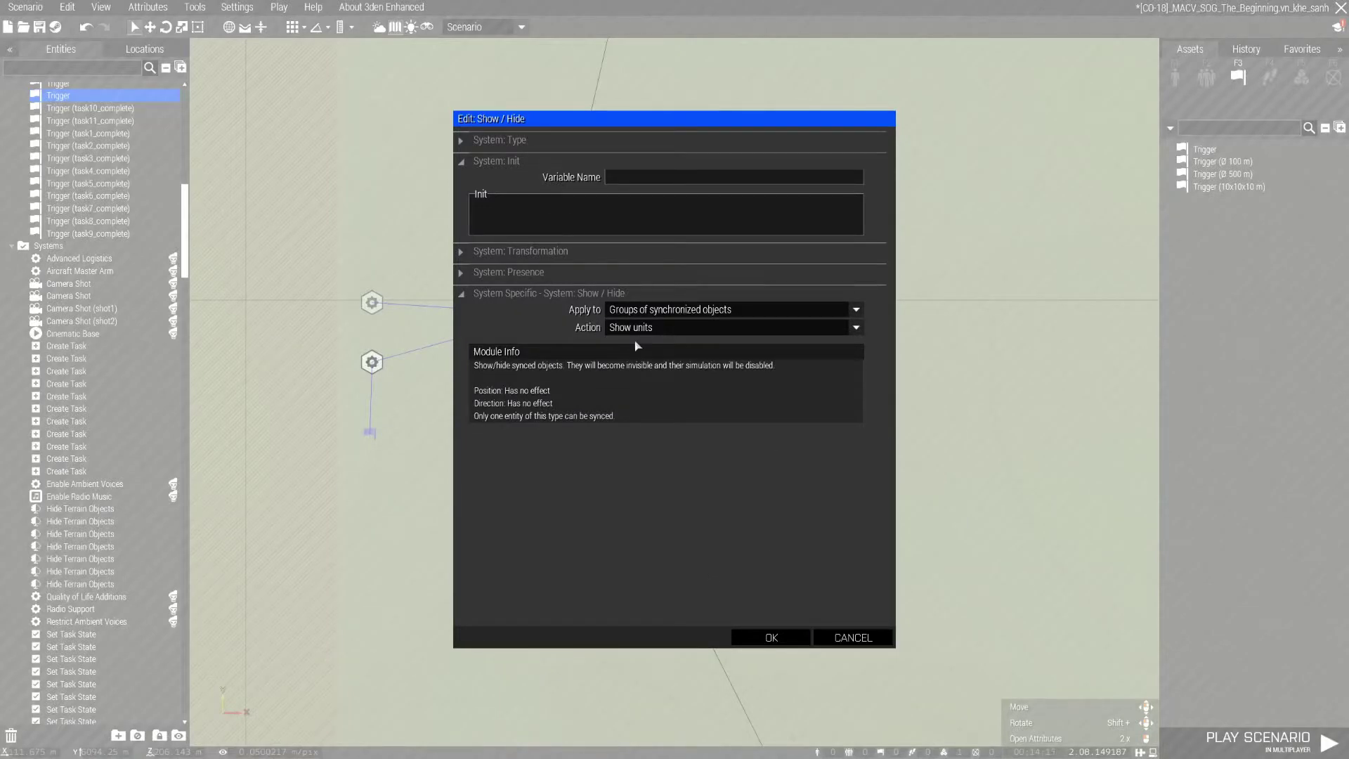
left_click(851, 638)
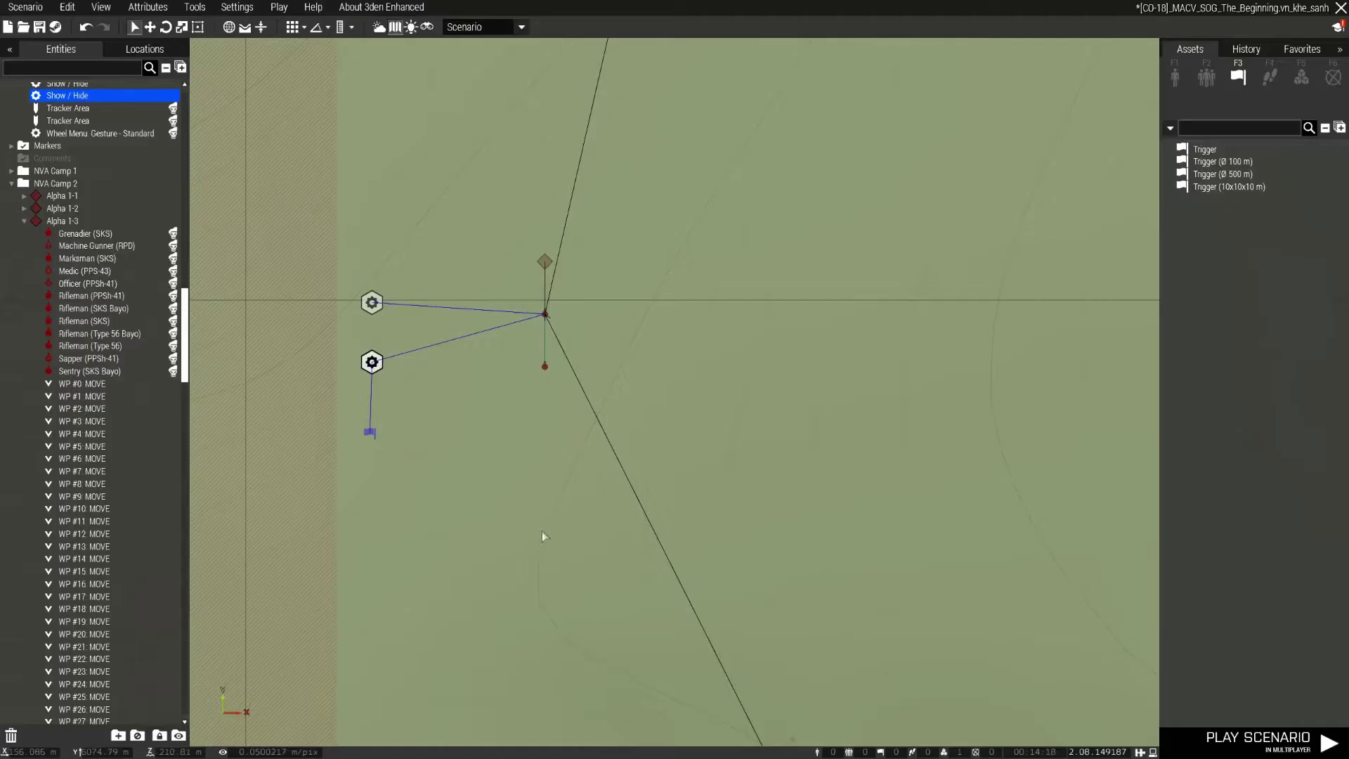
Step: Set the trigger's activation to BLUFOR and make it Server Only
double_click(370, 431)
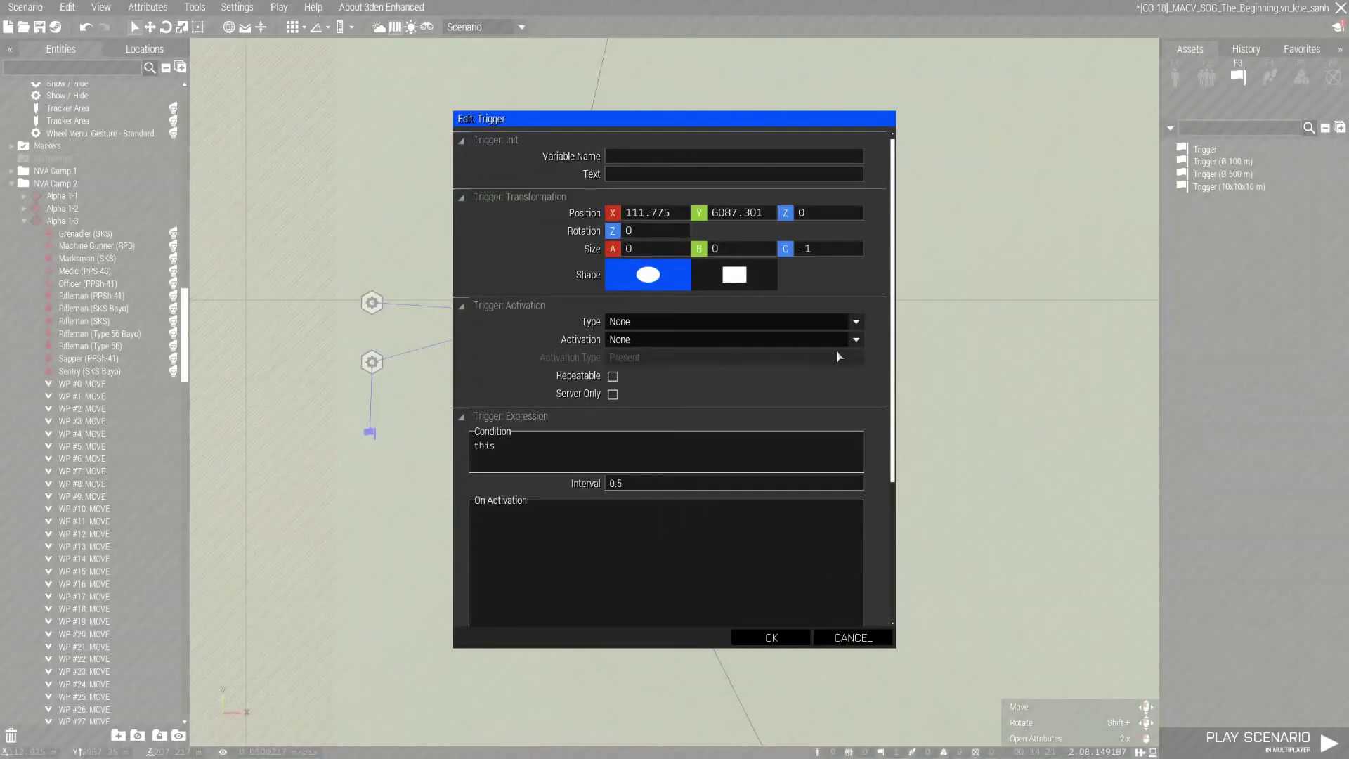
left_click(855, 340)
left_click(640, 397)
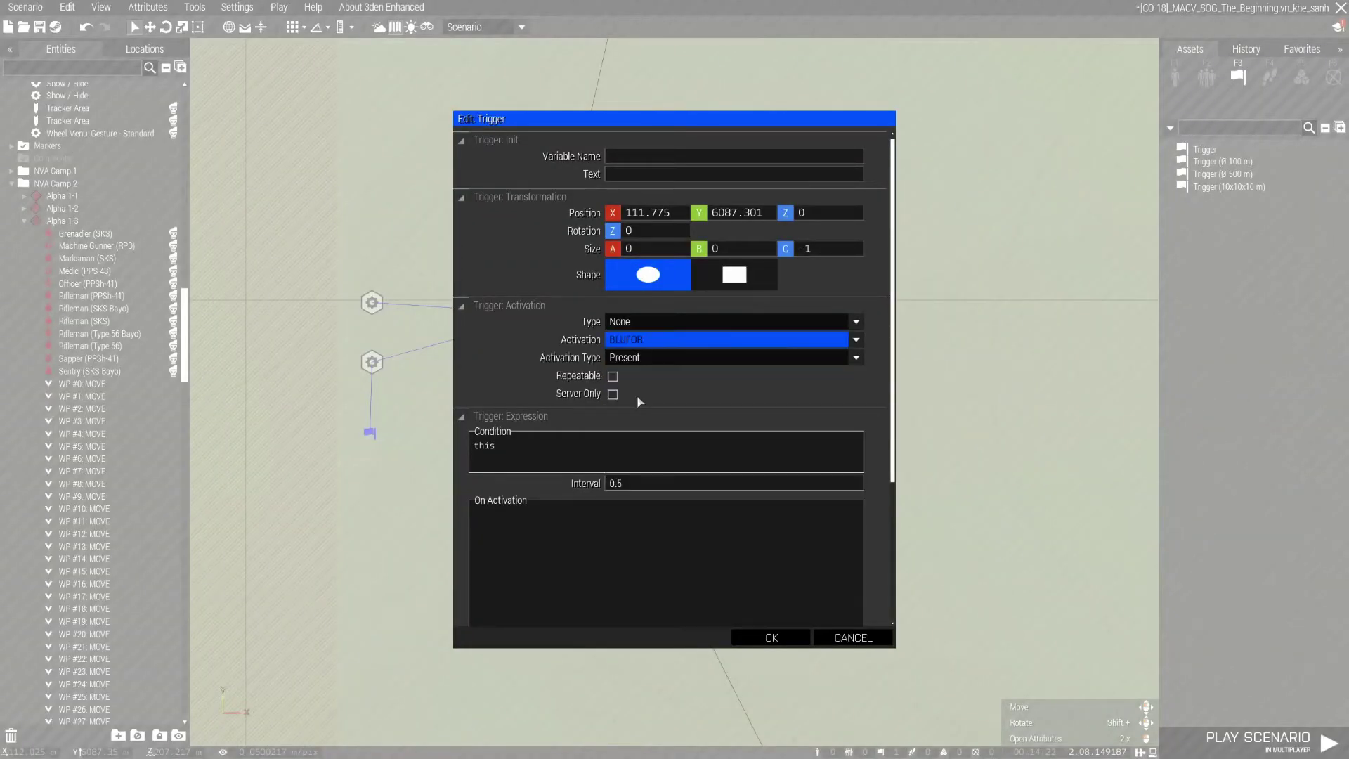
left_click(613, 395)
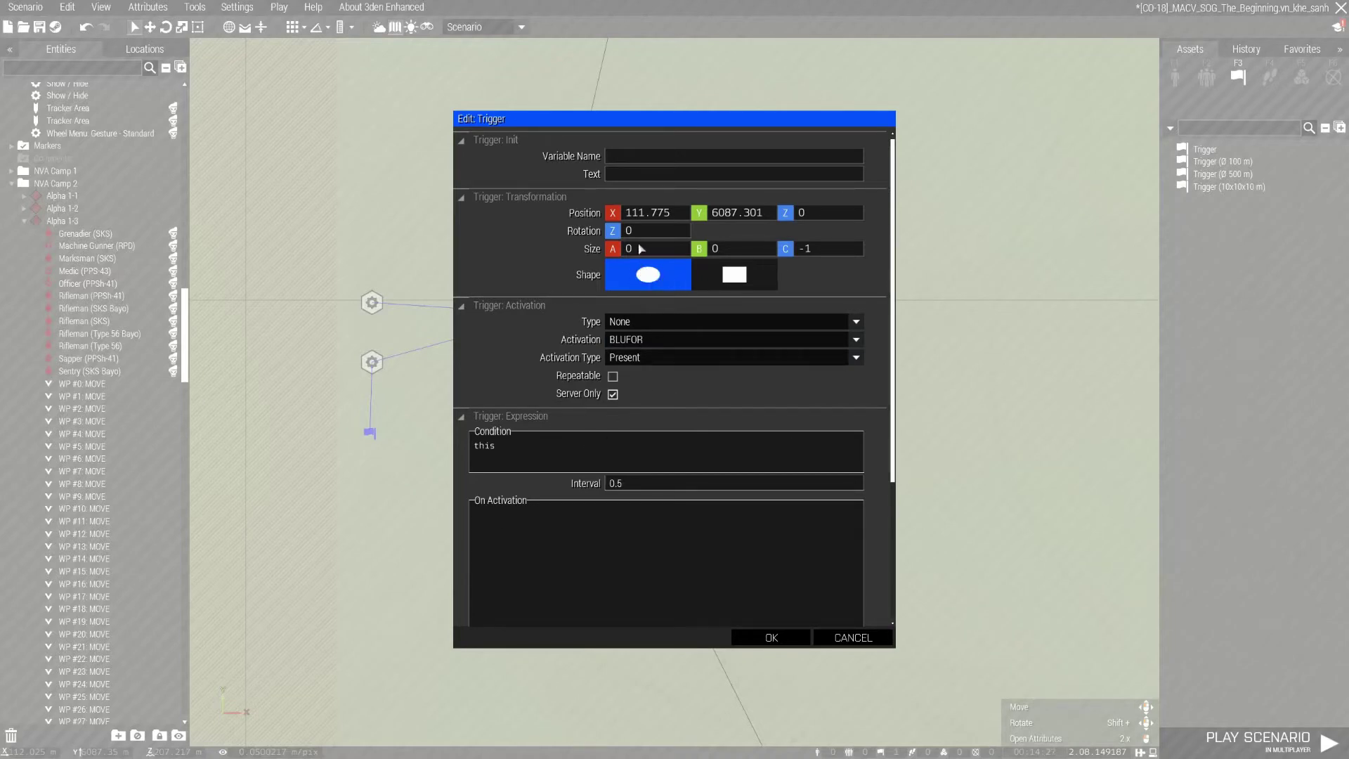
left_click_drag(665, 249, 611, 252)
Step: Confirm the new trigger's settings, then reopen them to check and close unchanged
left_click(770, 638)
scroll(812, 507, "down", 10)
scroll(833, 513, "up", 6)
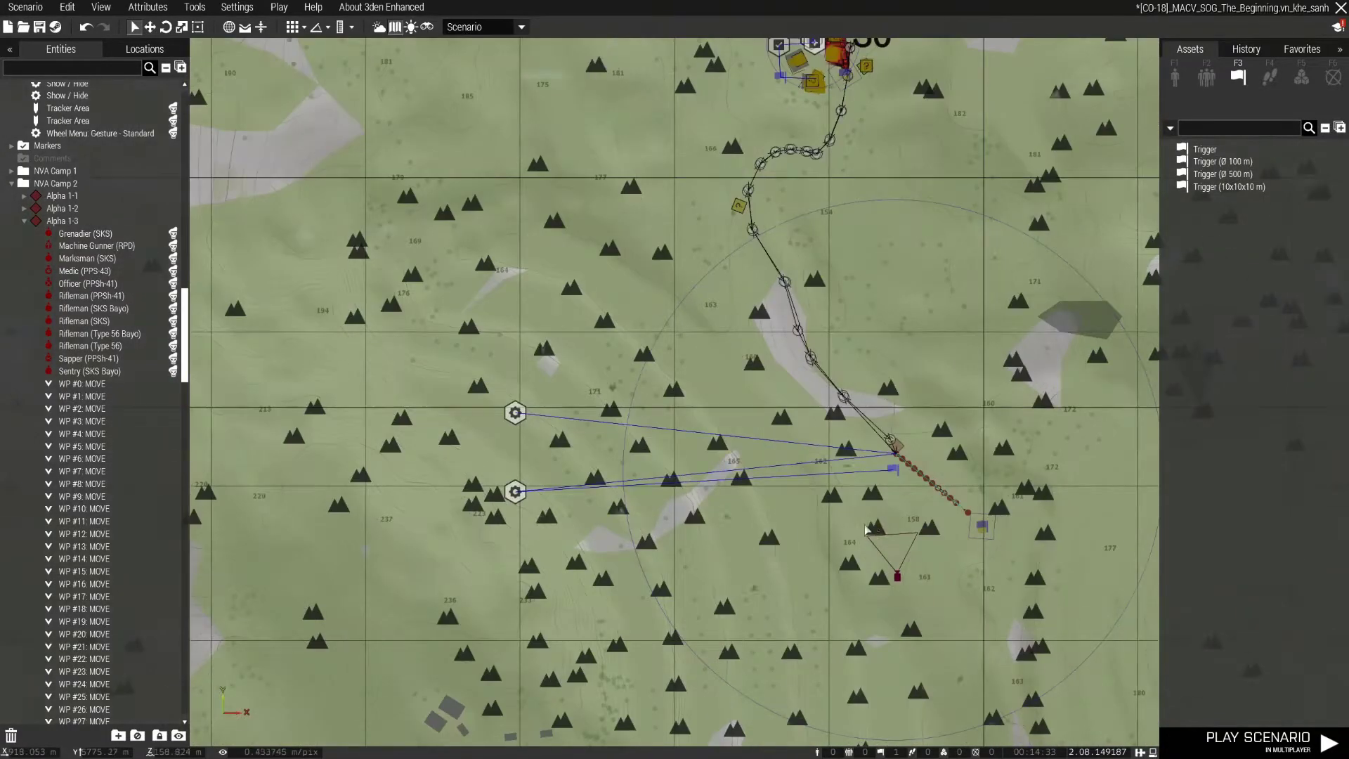
double_click(904, 428)
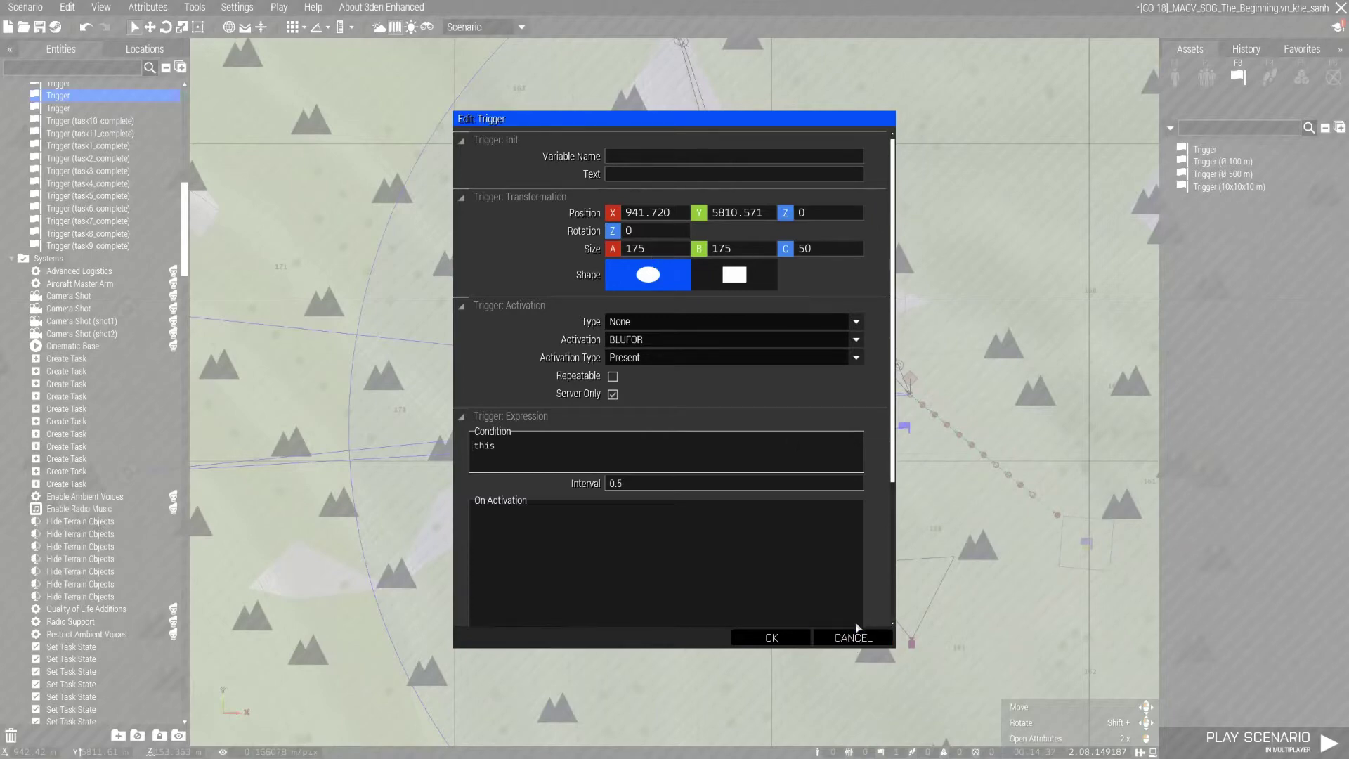
left_click(855, 637)
scroll(855, 643, "down", 6)
scroll(563, 516, "up", 2)
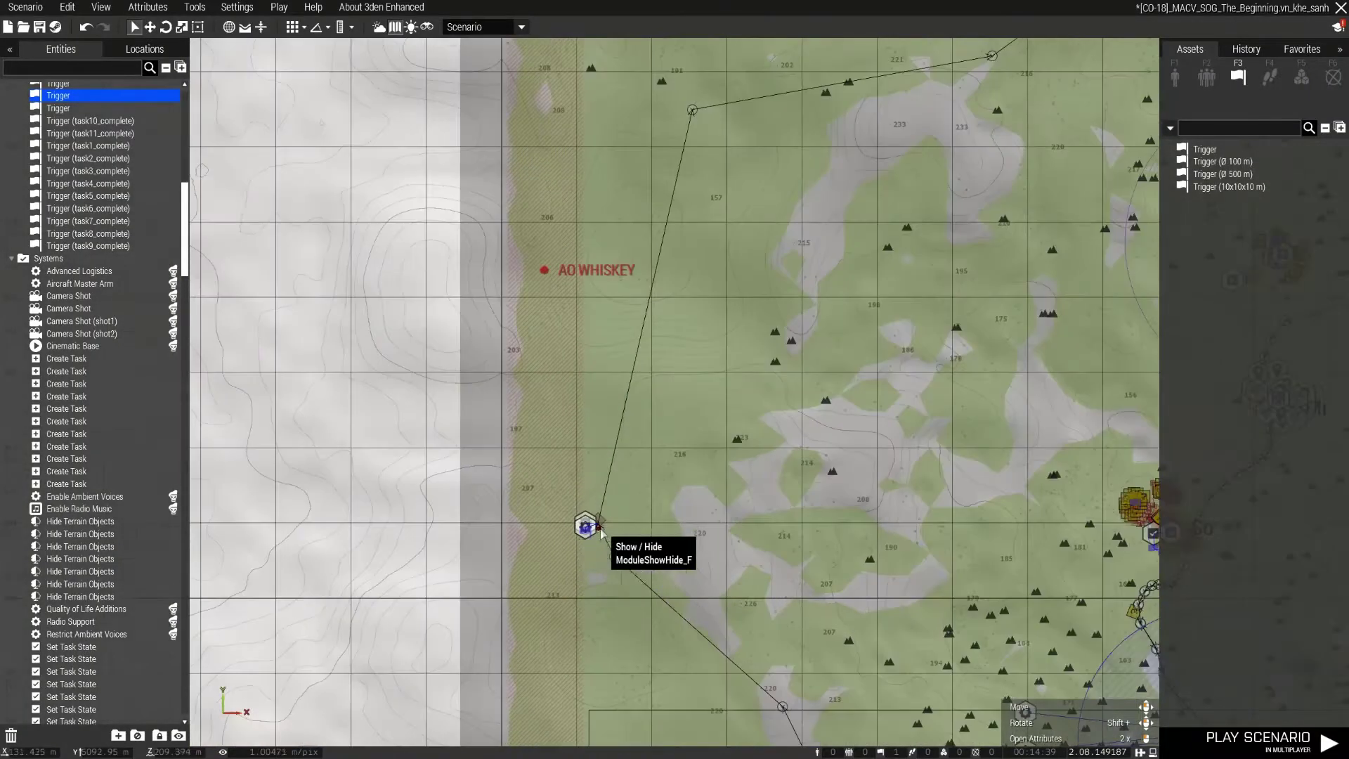
scroll(602, 533, "up", 7)
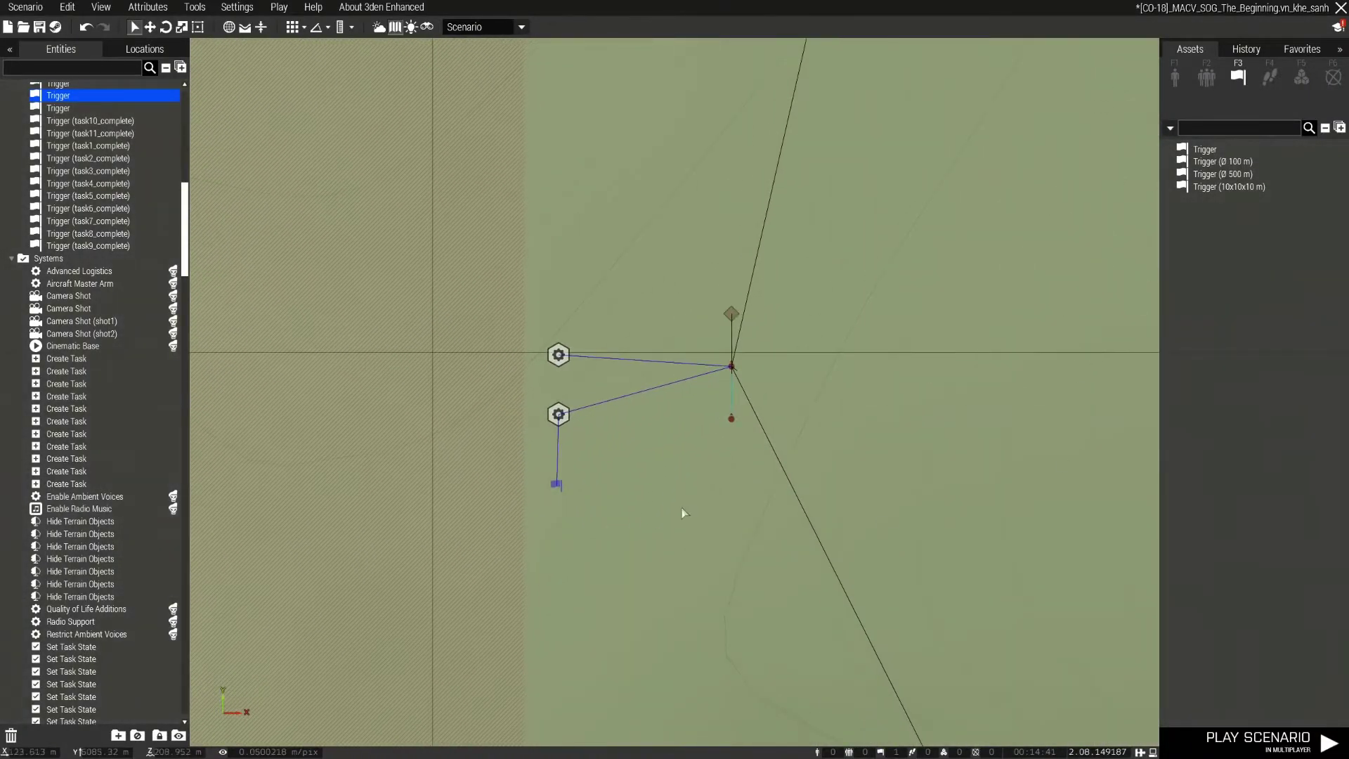
Step: Check the other patrol trigger is BLUFOR Present with 175 m size, and keep it
left_click(556, 485)
double_click(557, 509)
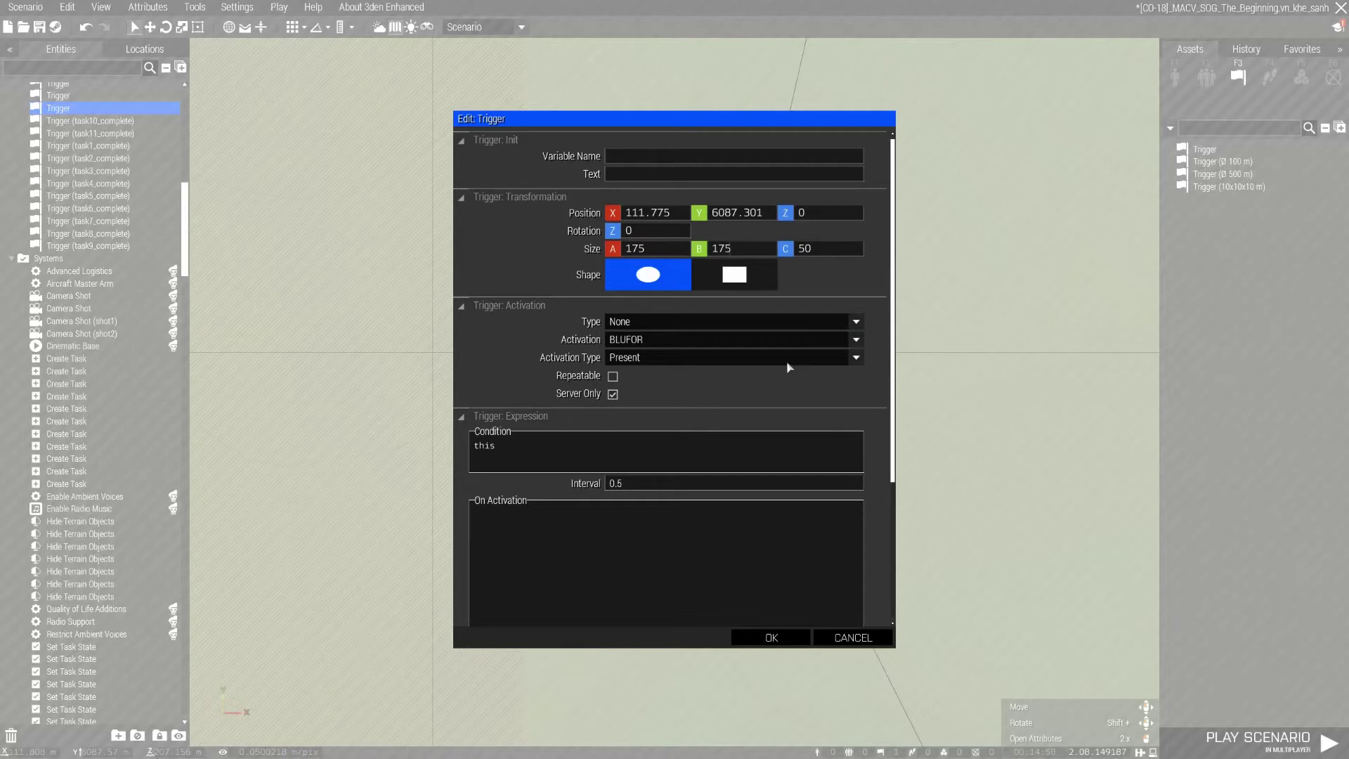
left_click(771, 637)
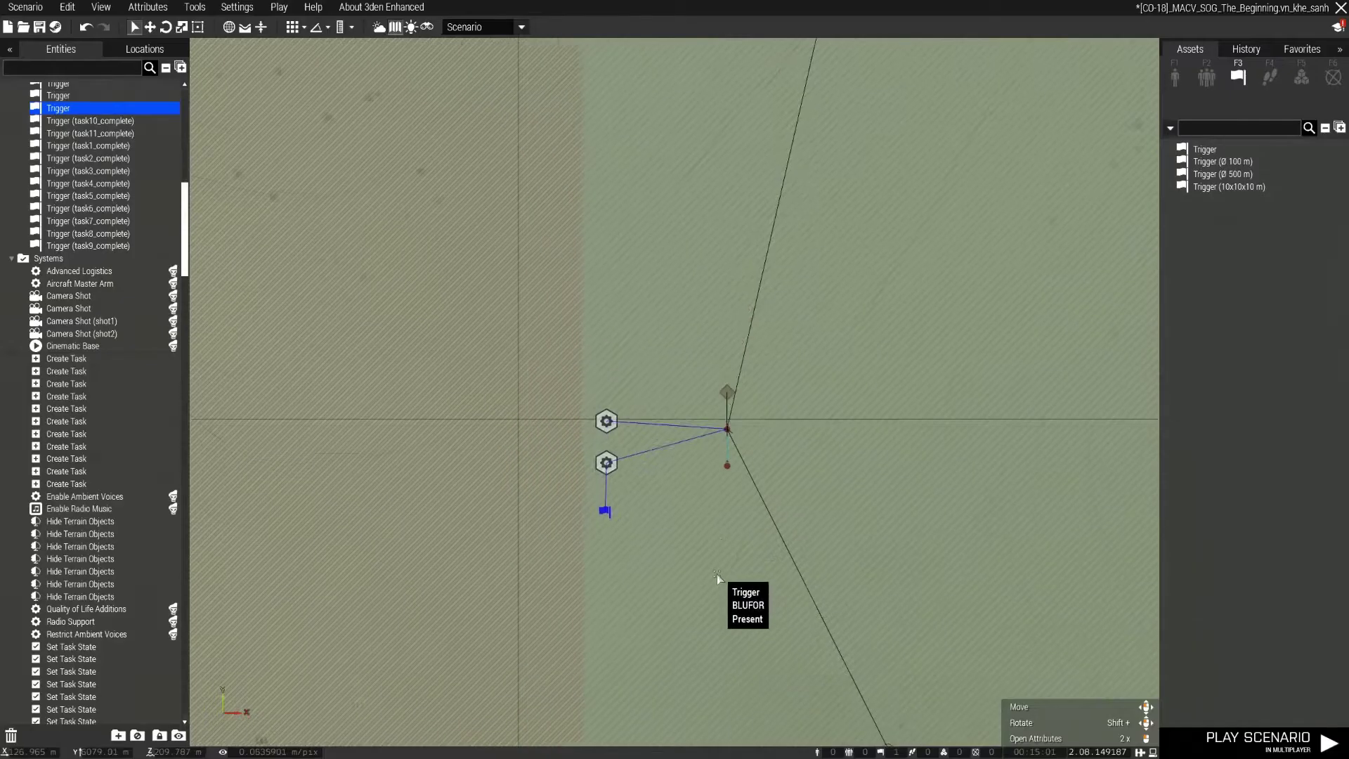
Step: Move the Alpha 1-3 trigger off its module icon
scroll(717, 574, "up", 5)
right_click_drag(720, 580, 666, 380)
scroll(656, 372, "up", 2)
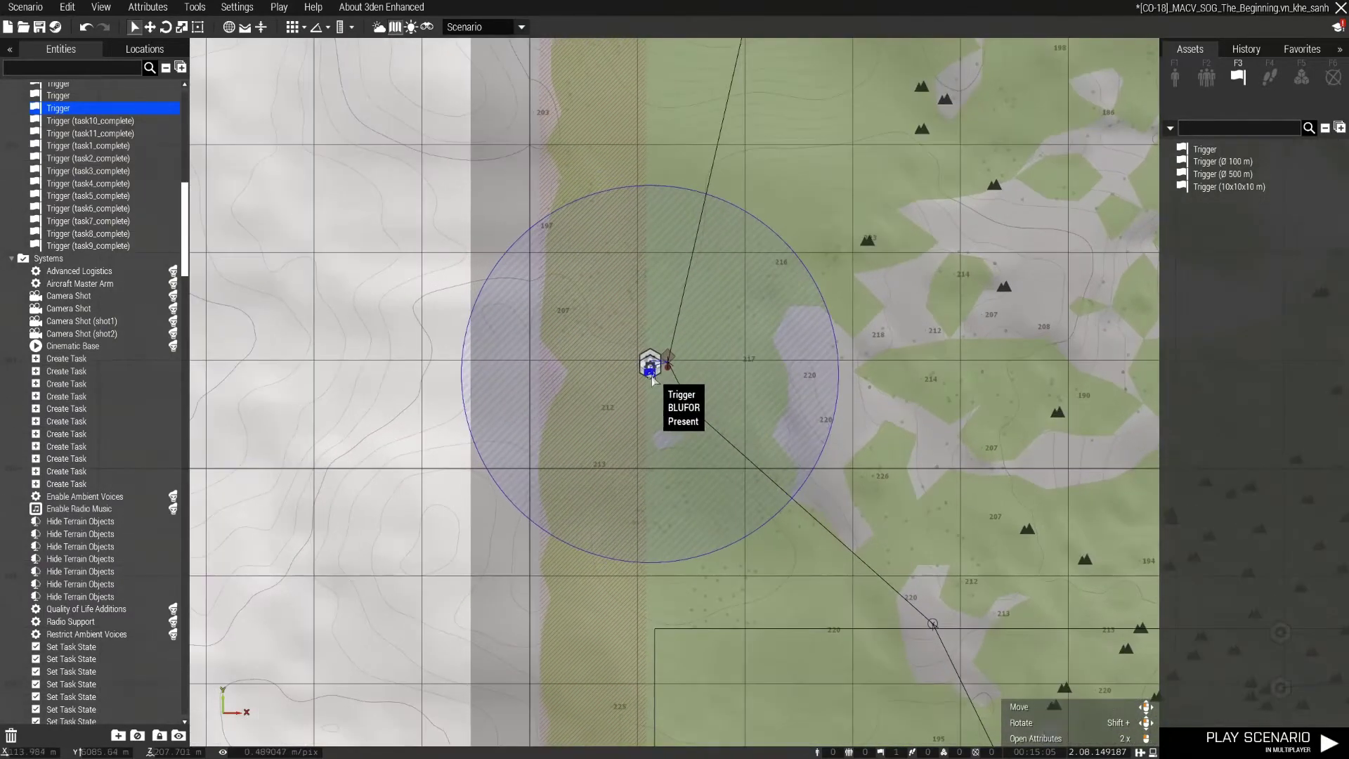
mouse_move(652, 372)
left_mouse_down()
mouse_move(690, 387)
mouse_move(730, 378)
mouse_move(666, 373)
left_mouse_up()
scroll(951, 489, "down", 6)
Step: In the southern patrol area, reposition that trigger onto the Grenadier unit by the waypoint junction
right_click_drag(952, 490, 807, 498)
scroll(807, 498, "up", 1)
scroll(641, 513, "up", 15)
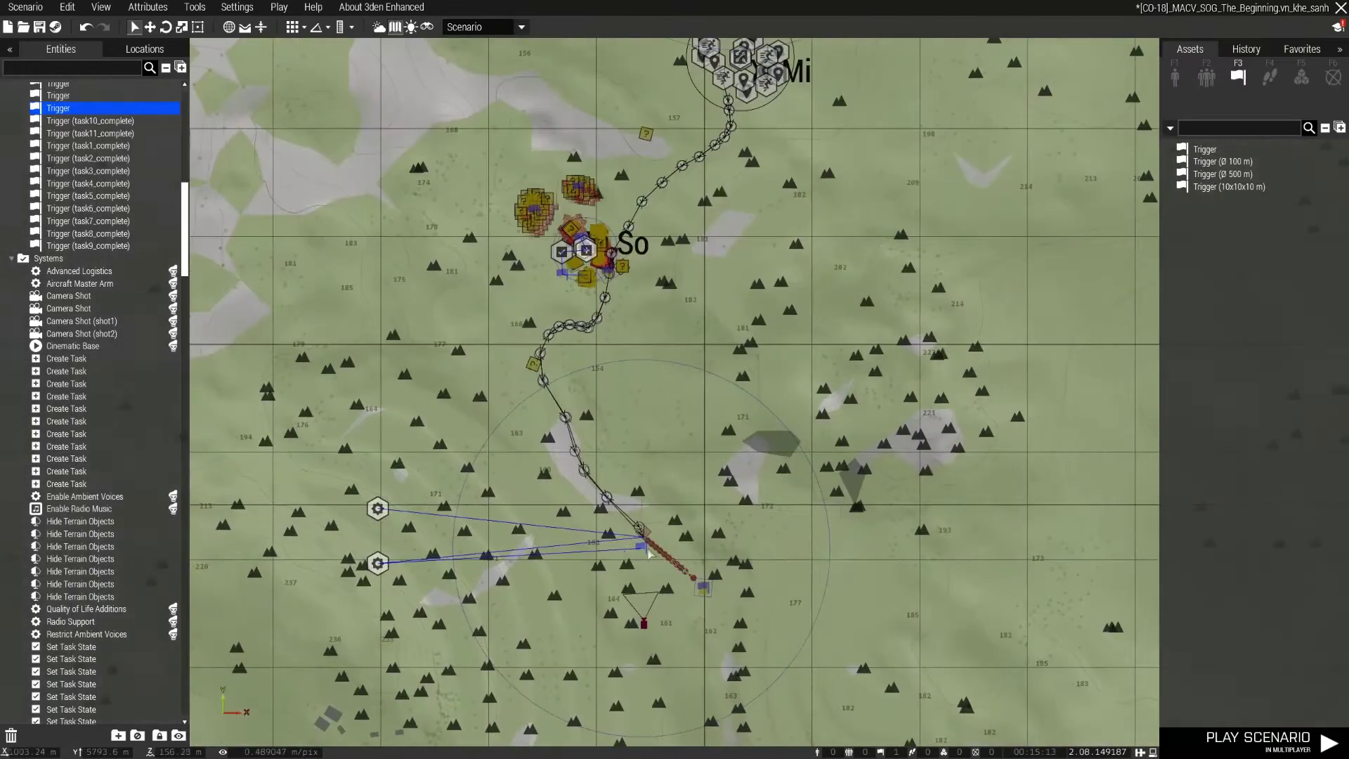
left_click_drag(707, 588, 711, 513)
scroll(706, 534, "down", 1)
scroll(705, 534, "down", 3)
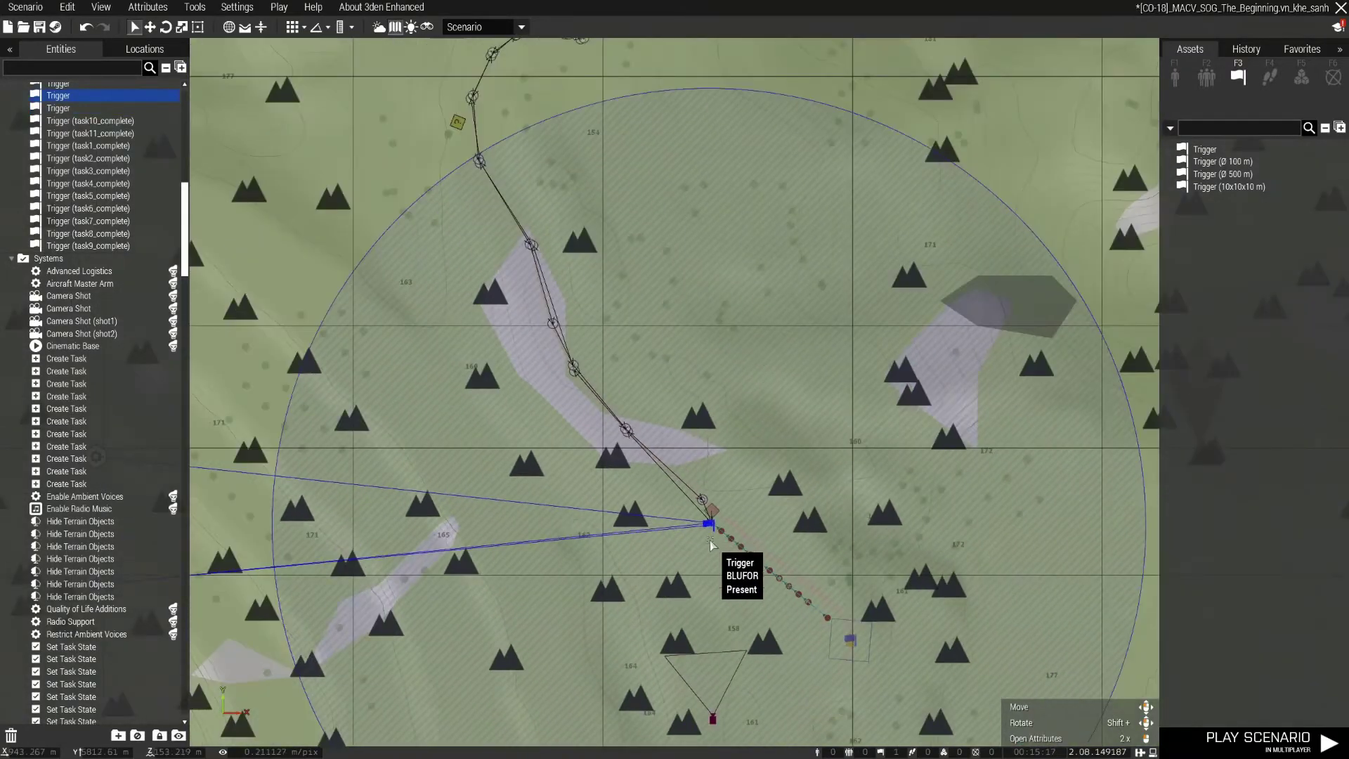
scroll(713, 524, "up", 4)
left_click_drag(725, 492, 811, 597)
scroll(810, 598, "down", 4)
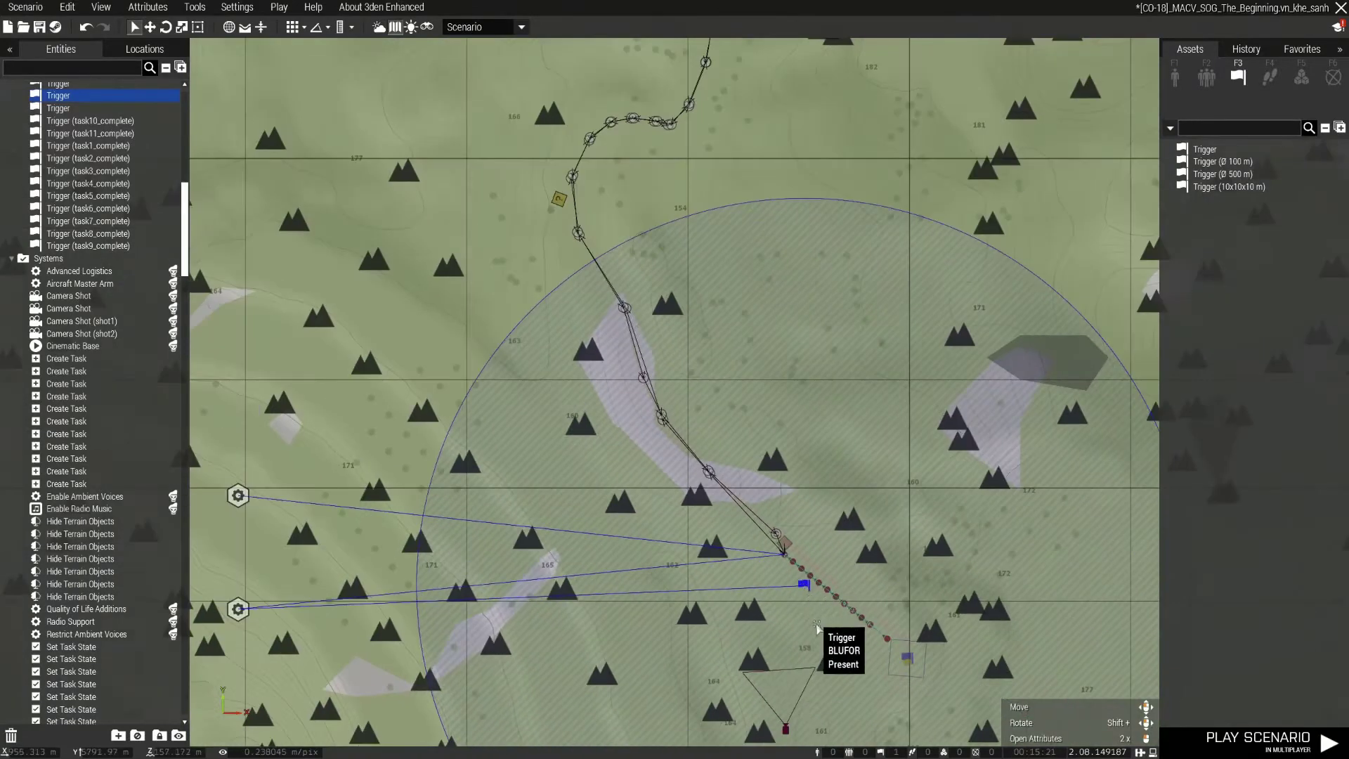
scroll(808, 633, "up", 3)
left_click_drag(750, 488, 812, 507)
Step: Move the remaining trigger next to its patrol's waypoint
scroll(813, 509, "down", 5)
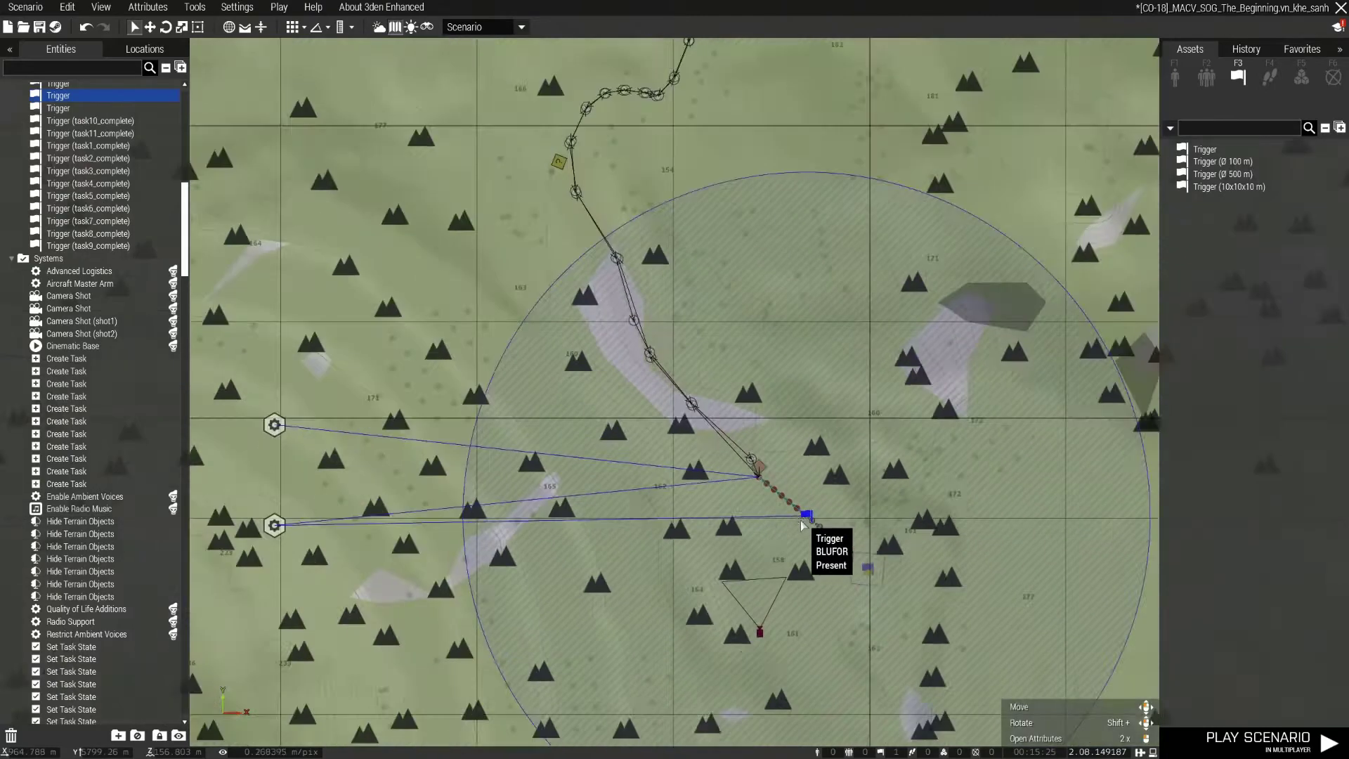
scroll(352, 373, "up", 8)
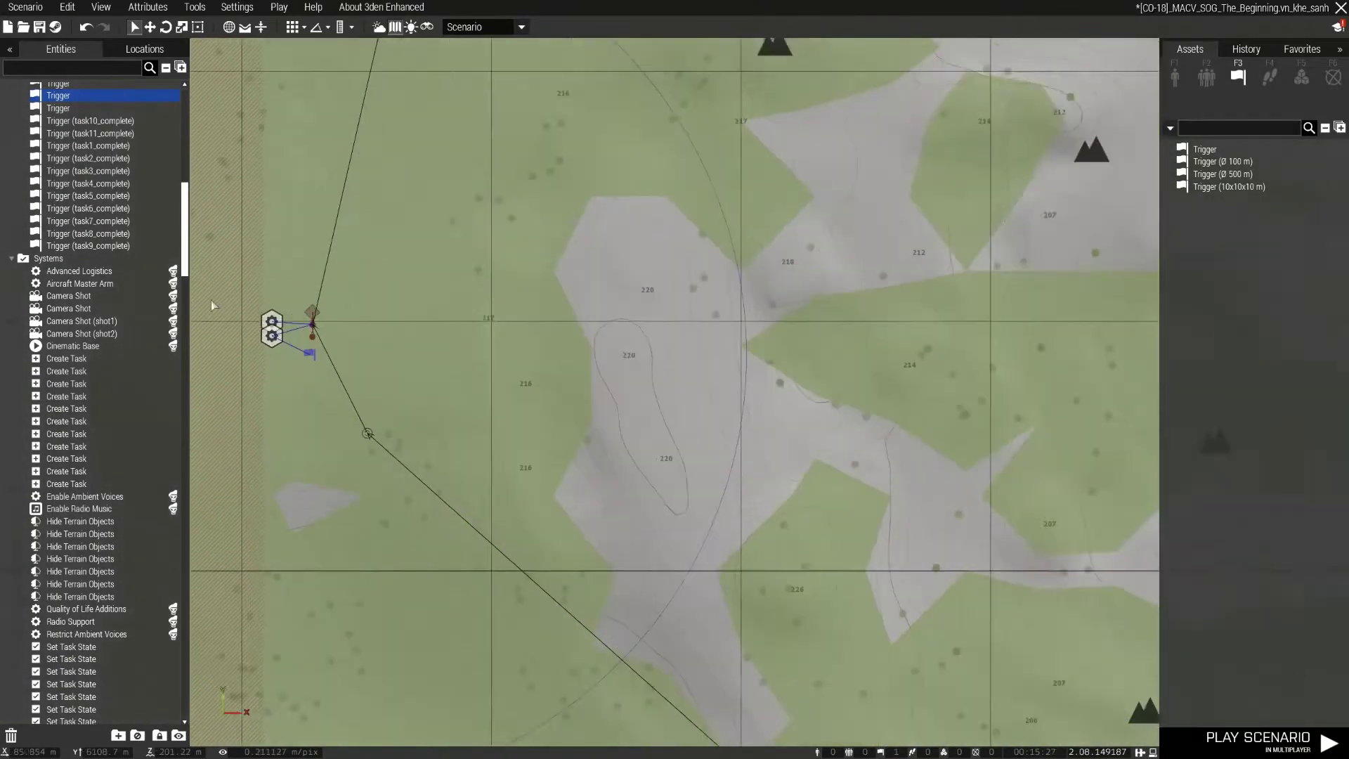
left_click_drag(350, 388, 361, 289)
scroll(483, 383, "down", 2)
scroll(483, 383, "down", 5)
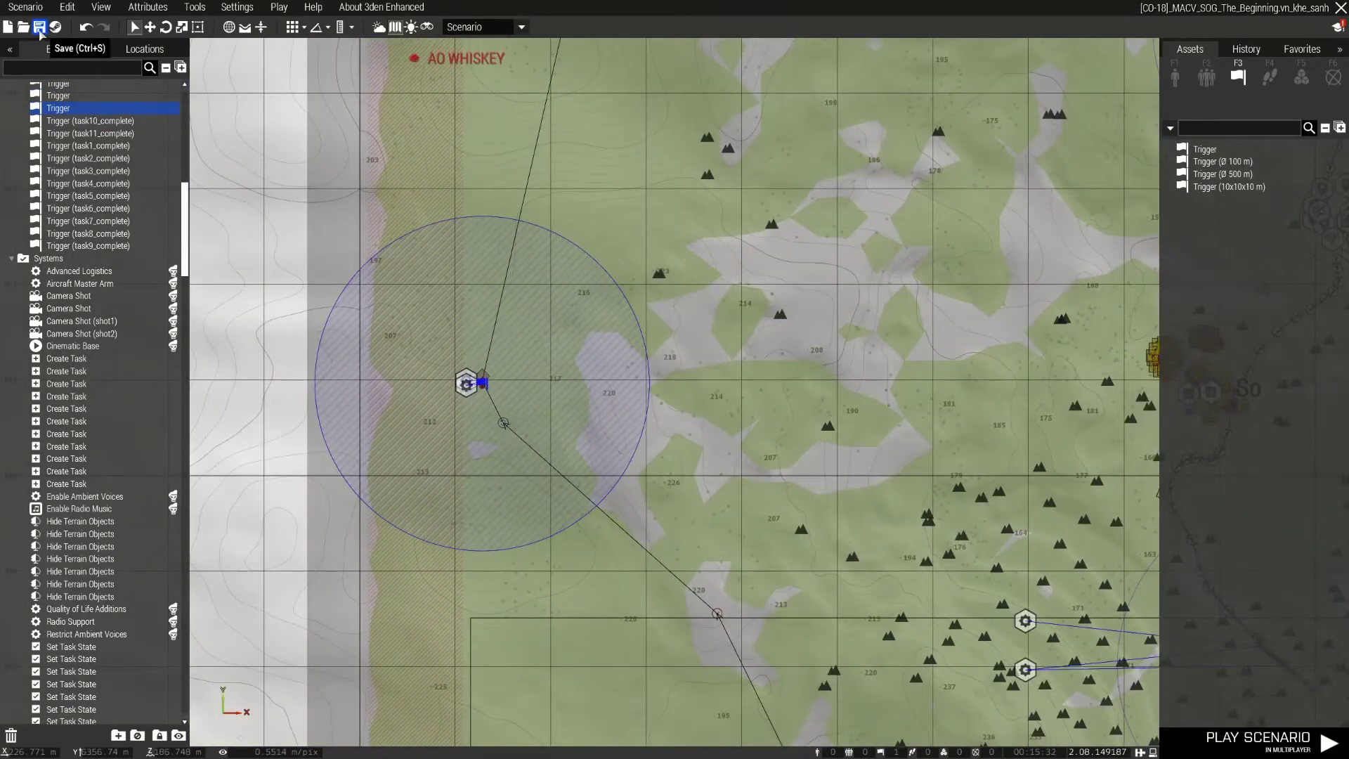
Step: Save the scenario with the moved triggers and zoom around to review both patrol areas
left_click(40, 31)
scroll(539, 560, "down", 4)
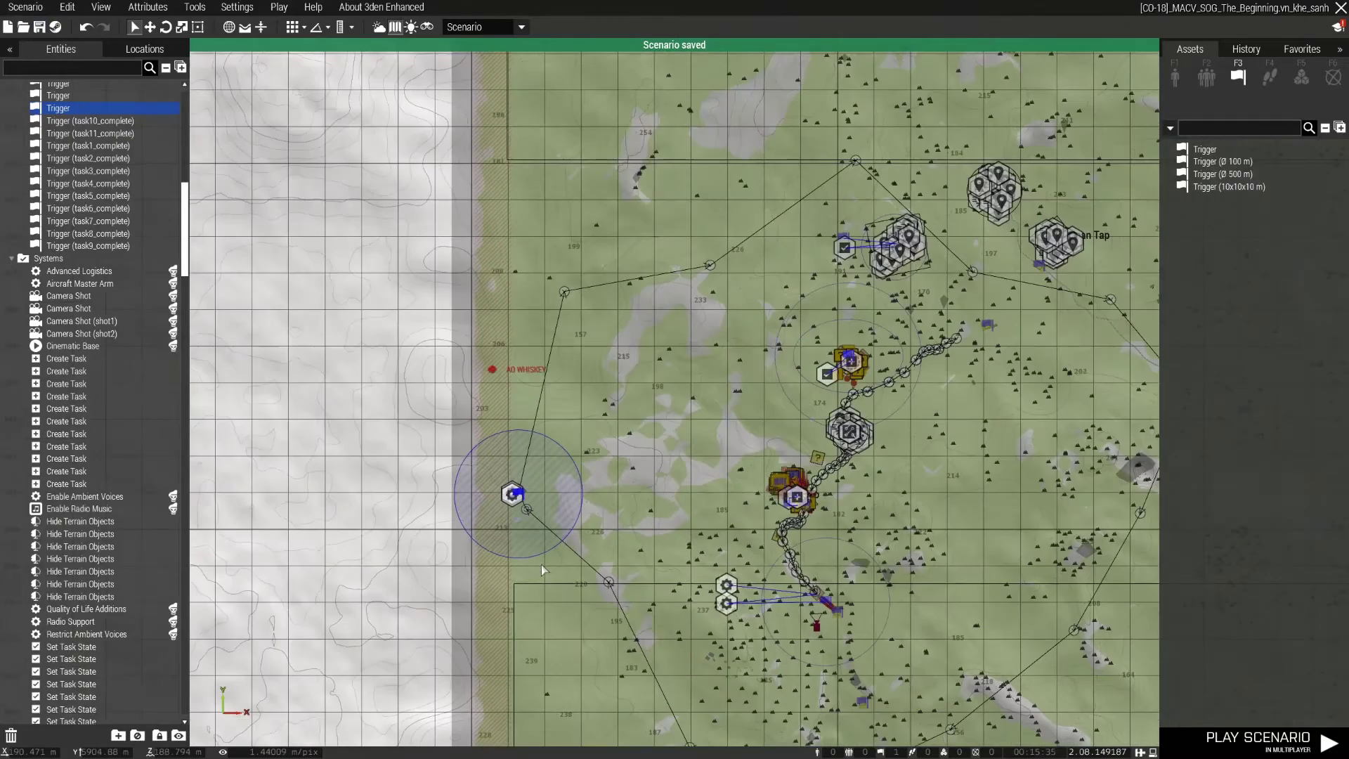
scroll(541, 564, "down", 3)
scroll(695, 524, "up", 10)
scroll(663, 559, "down", 12)
scroll(647, 267, "up", 4)
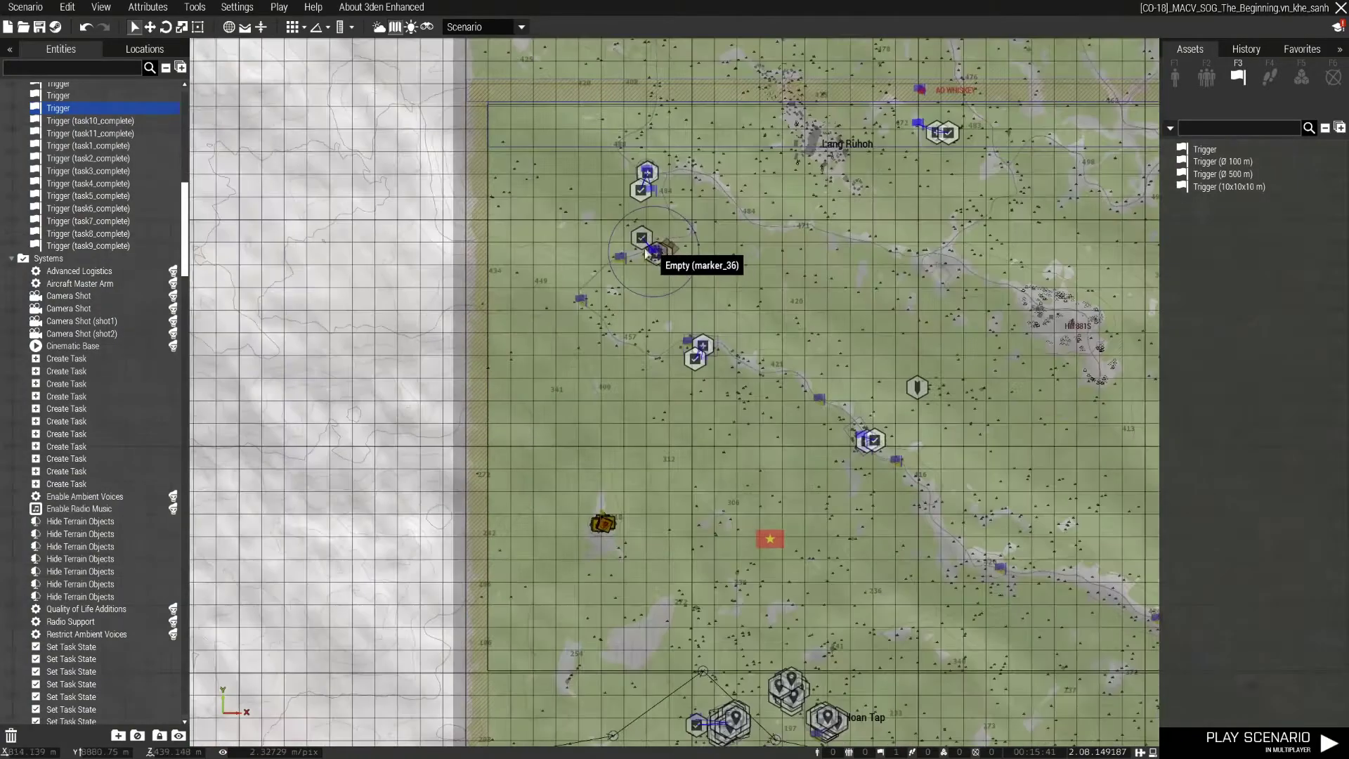
scroll(593, 568, "up", 6)
scroll(593, 563, "up", 5)
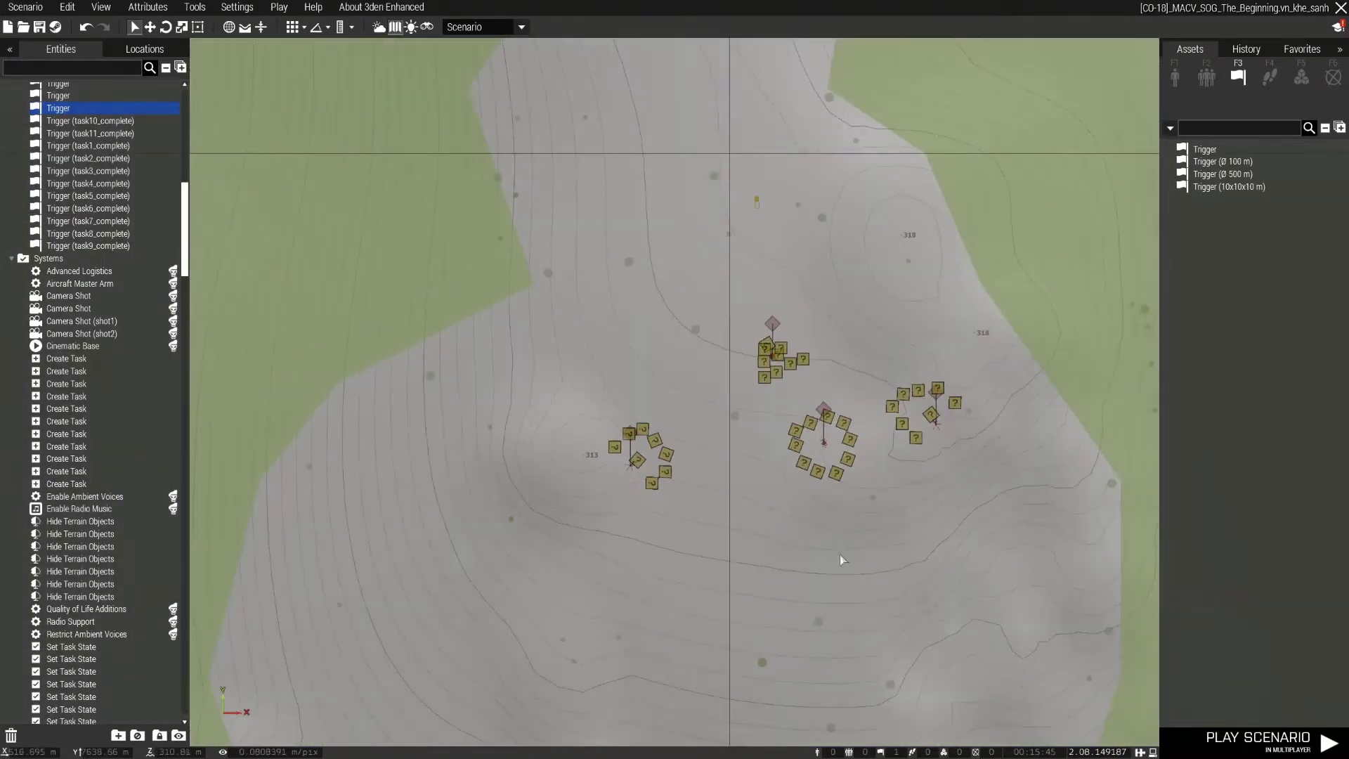
scroll(841, 554, "down", 14)
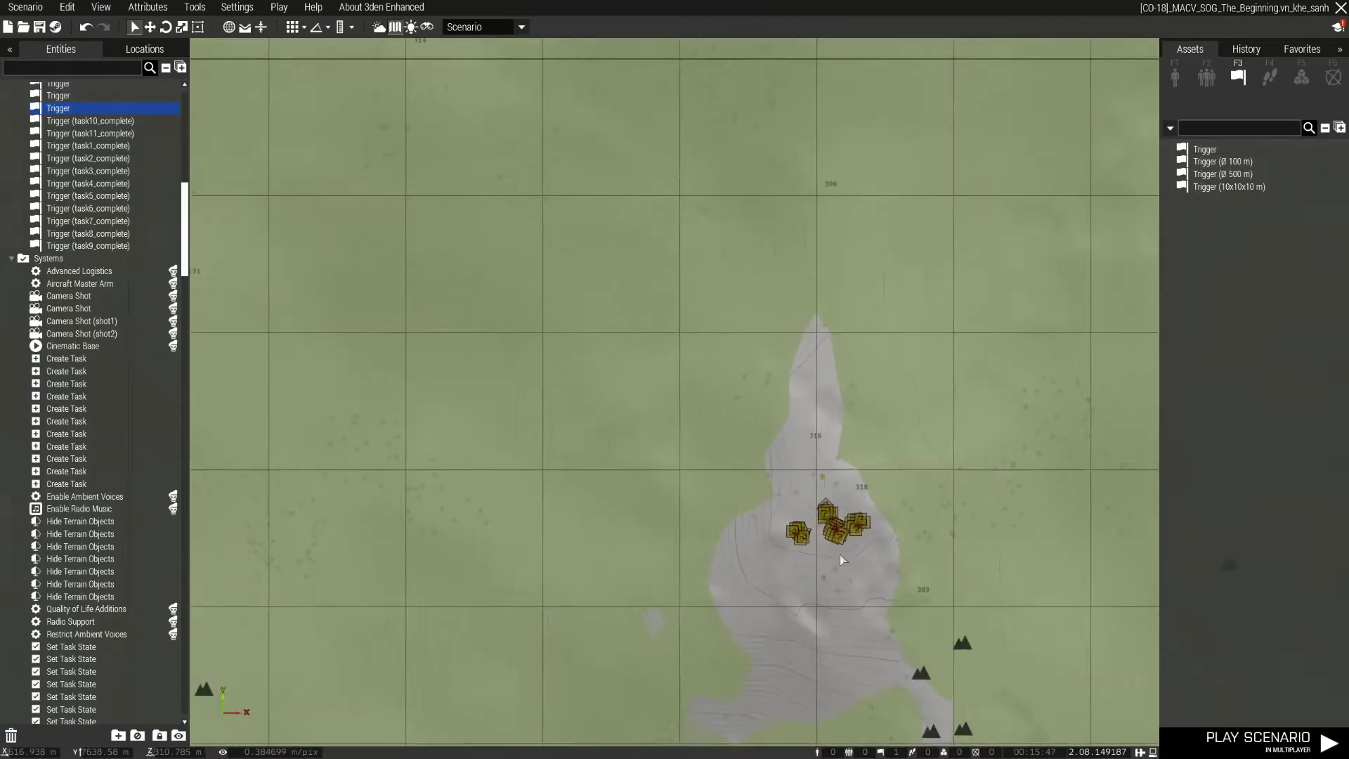
scroll(869, 576, "down", 3)
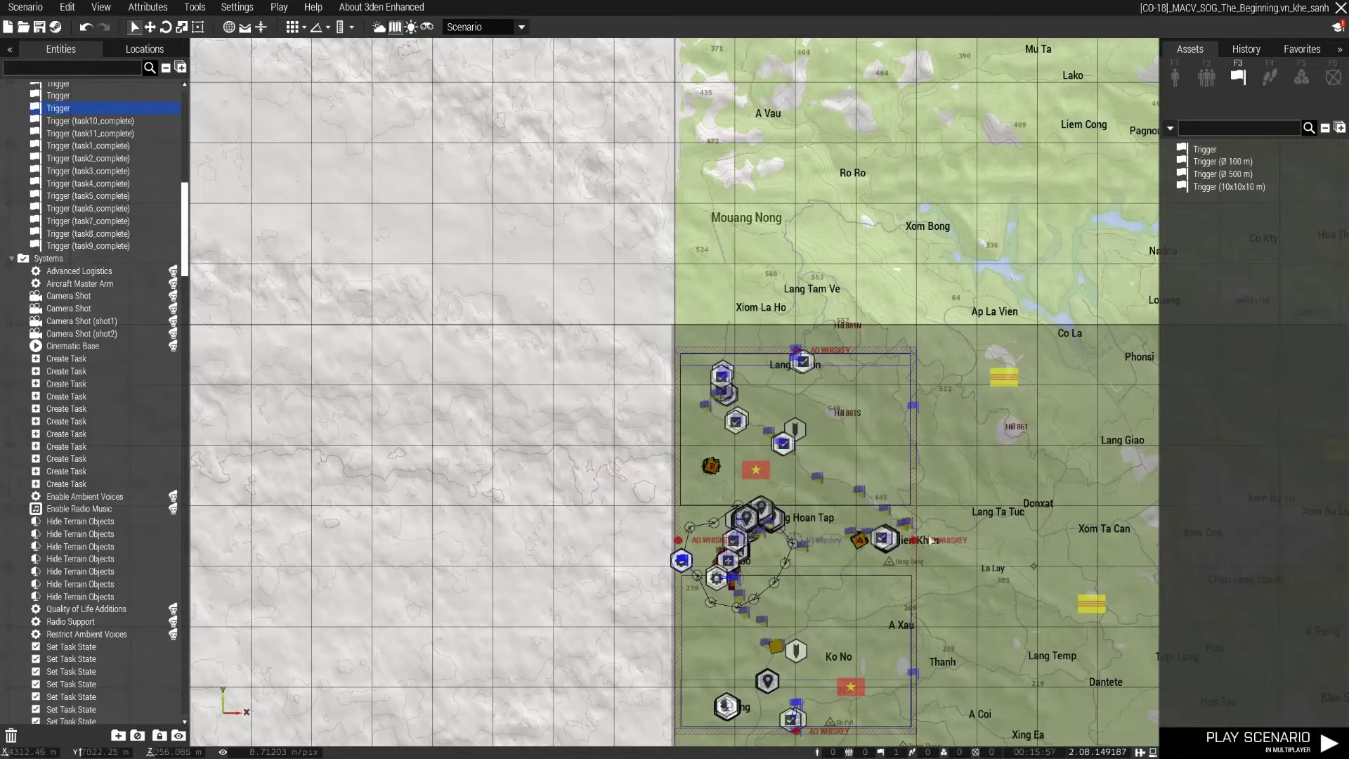
scroll(731, 429, "up", 5)
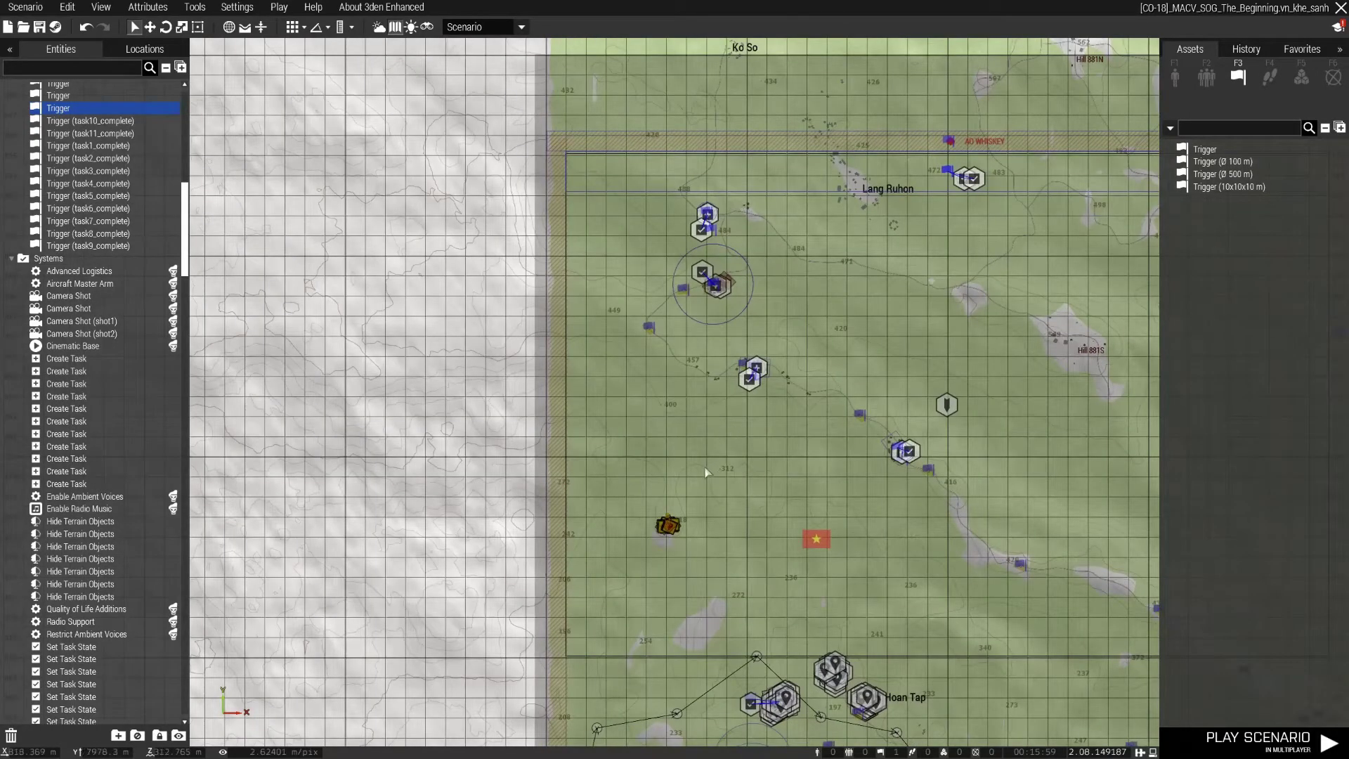
scroll(666, 531, "up", 10)
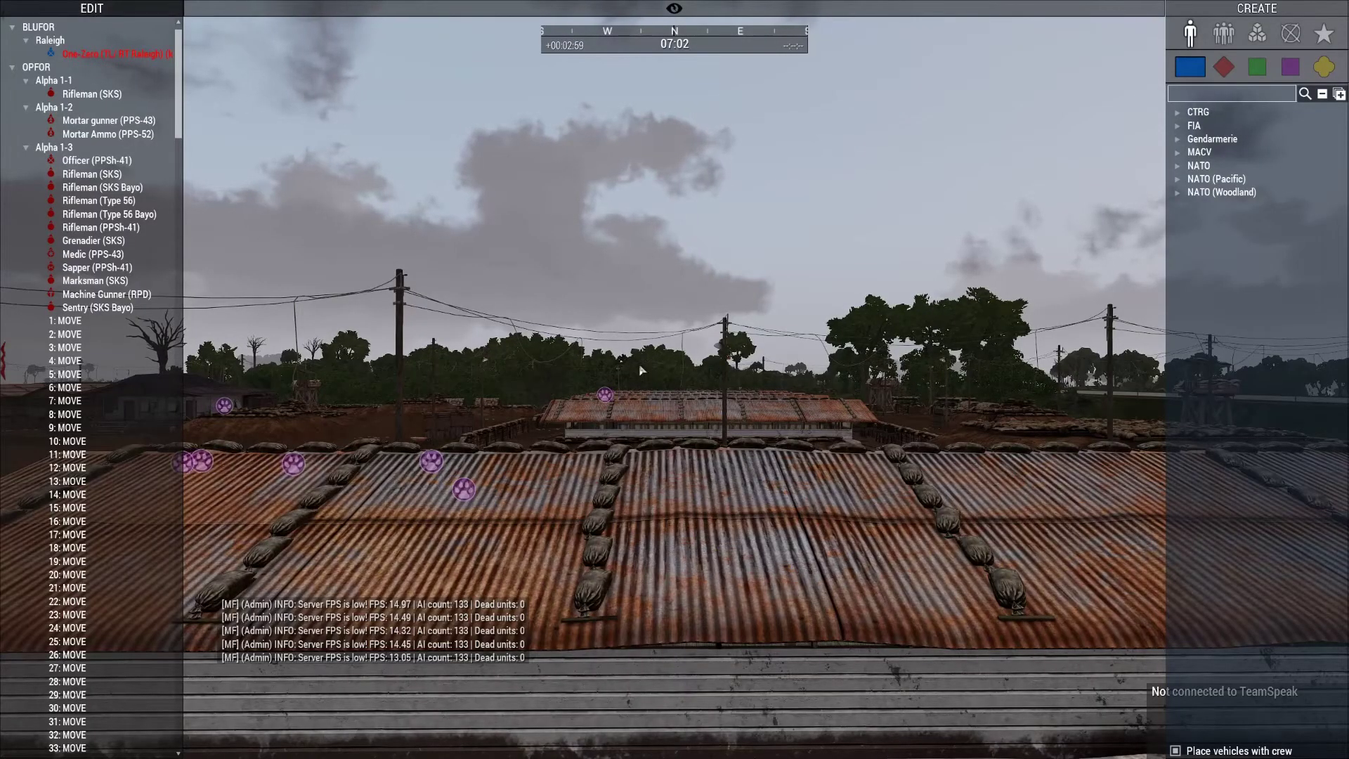
Step: From the Zeus map, fly the camera to Alpha 1-3's waypoint area
key("m")
scroll(354, 447, "up", 5)
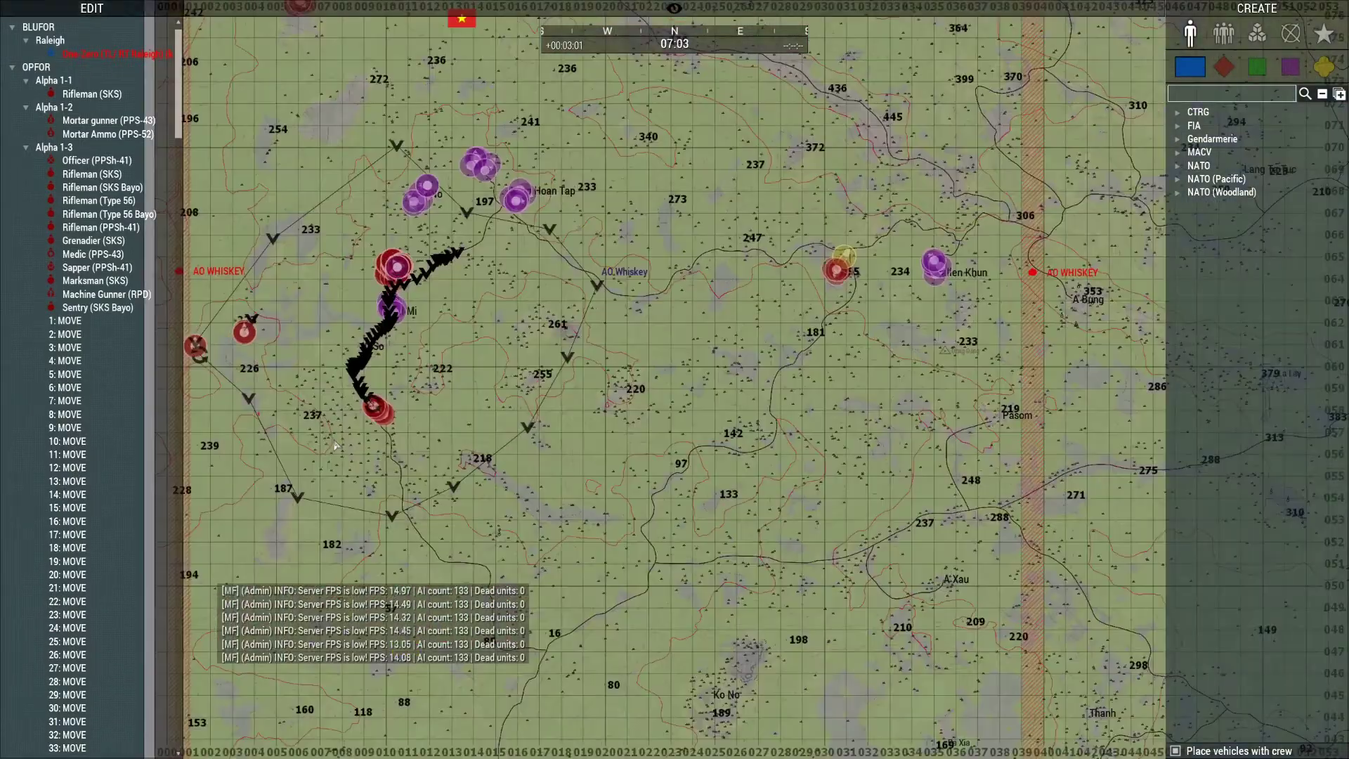
double_click(385, 420)
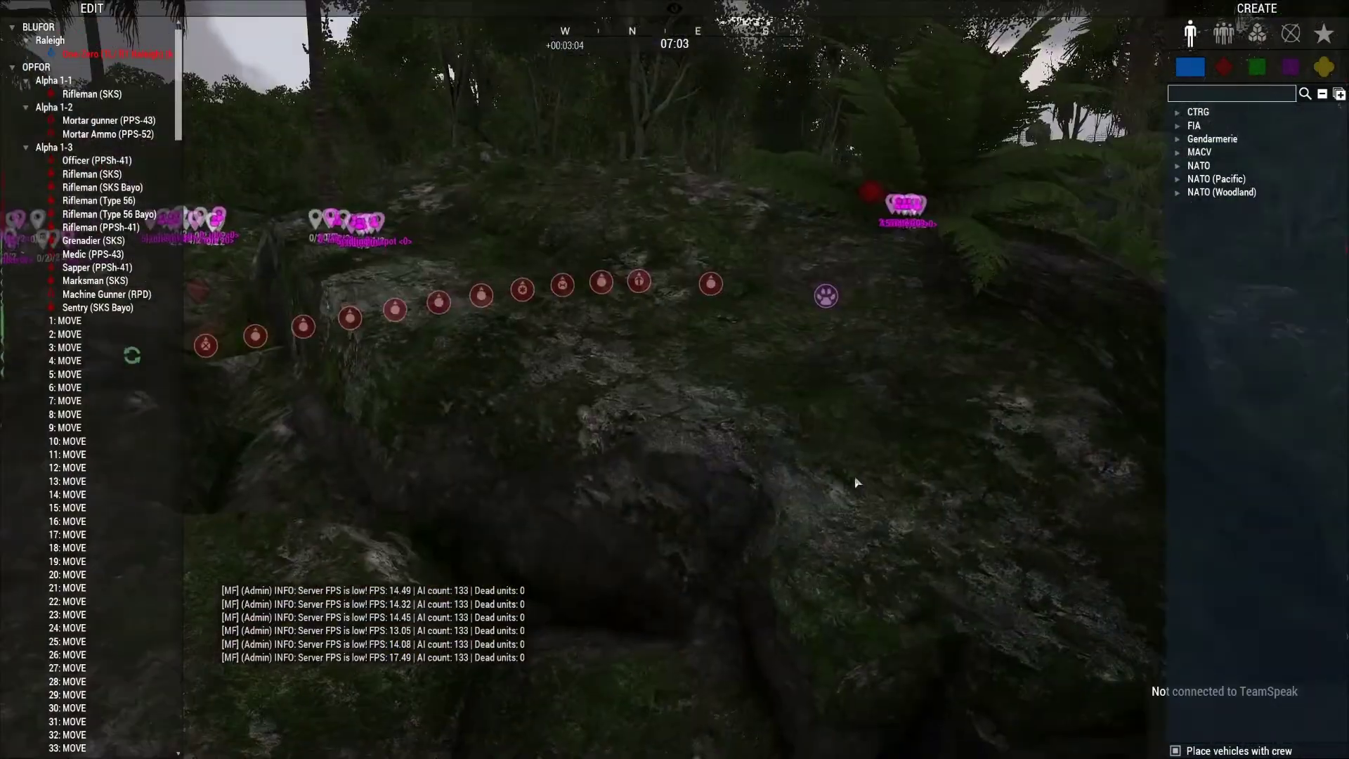
Step: Maneuver the camera above the jungle trail to follow the patrol's units and waypoints
key("q")
key("w")
right_click_drag(856, 483, 395, 532)
key("s")
key("d")
key("q")
key("s")
key("a")
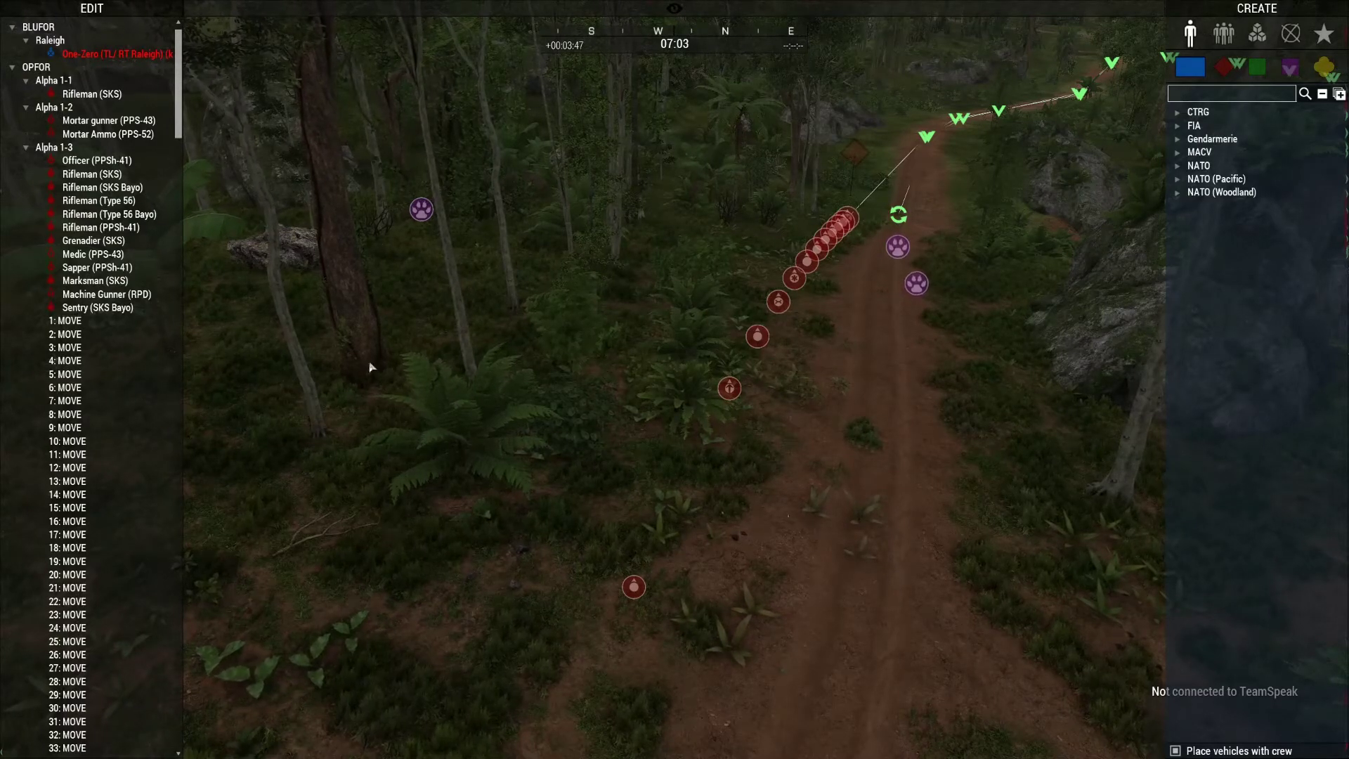
Step: After a brief map check, circle the Zeus camera around the NVA patrol soldiers in 3D
key("m")
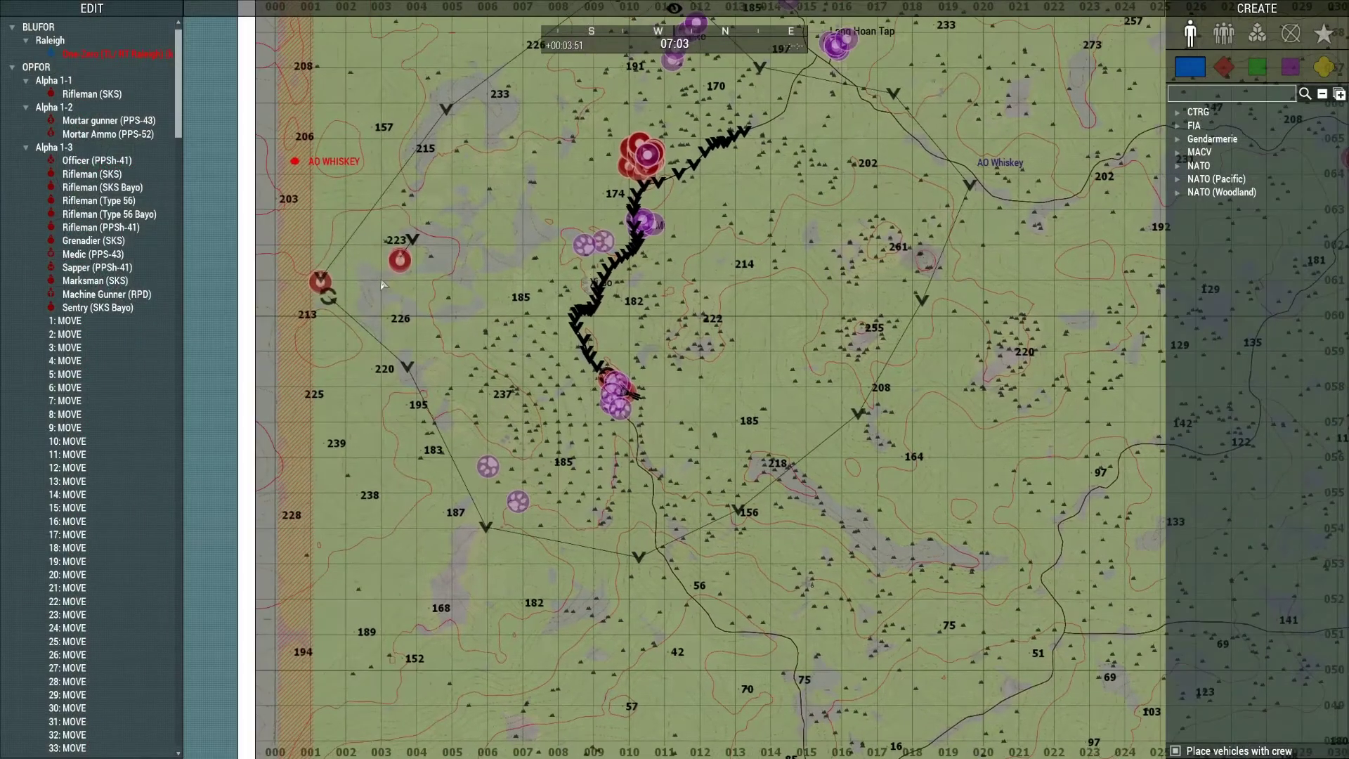
scroll(302, 270, "up", 8)
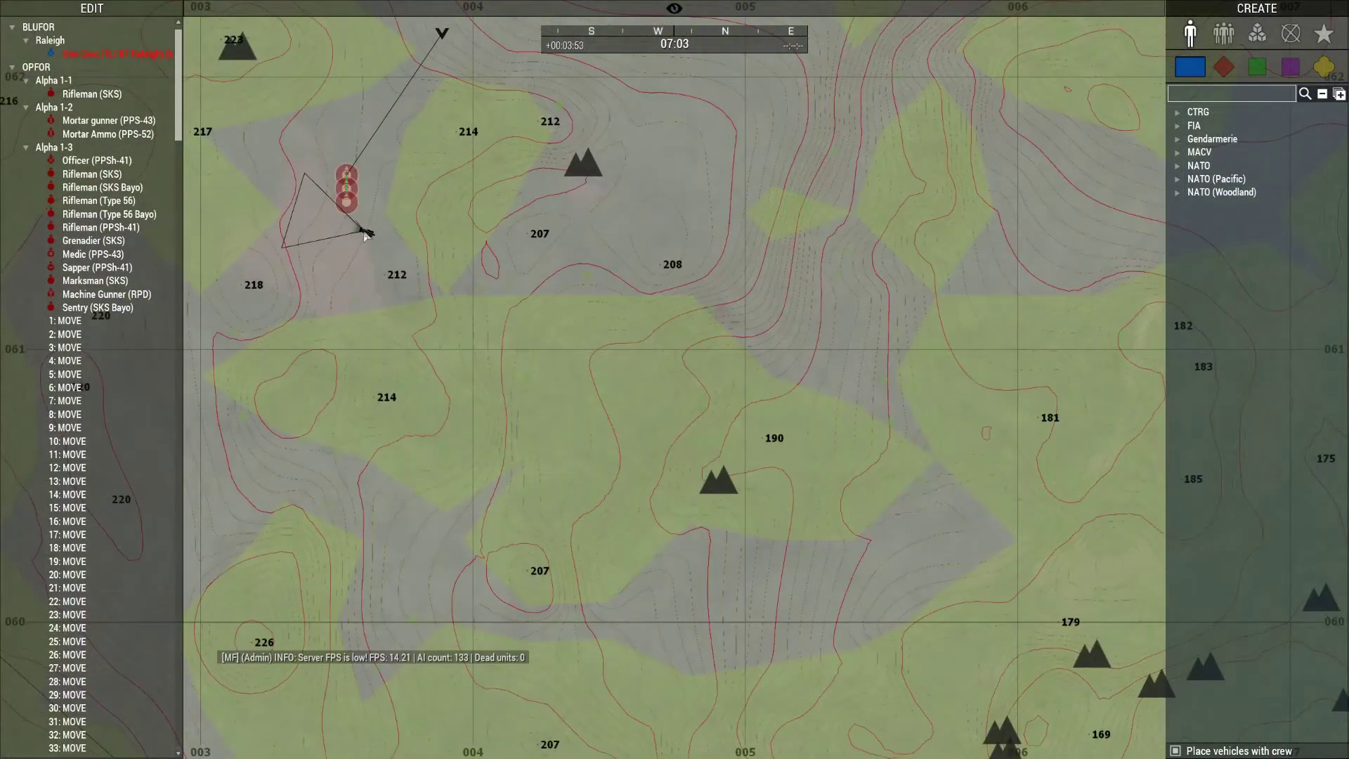
key("m")
right_click_drag(328, 238, 1031, 306)
scroll(935, 292, "down", 4)
key("w")
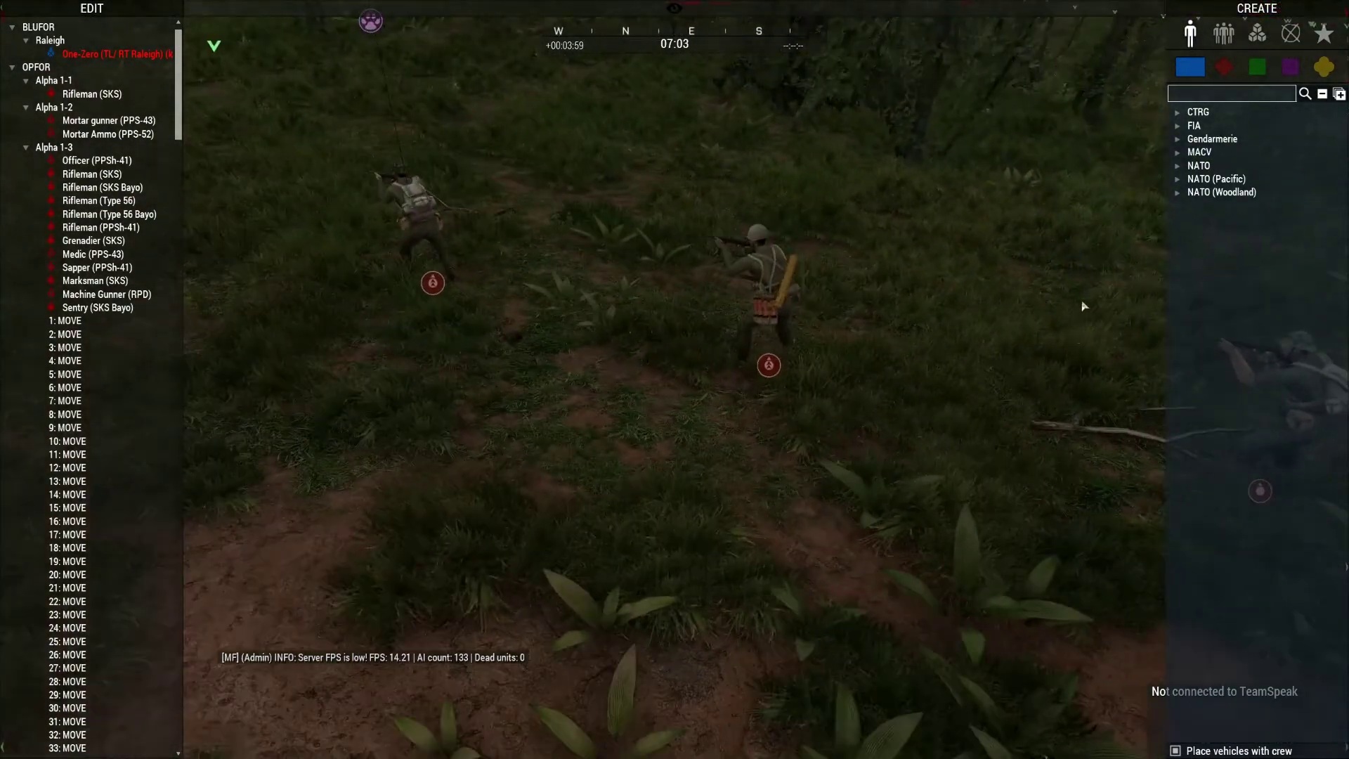
key("a")
right_click_drag(1084, 306, 1348, 295)
key("w")
key("d")
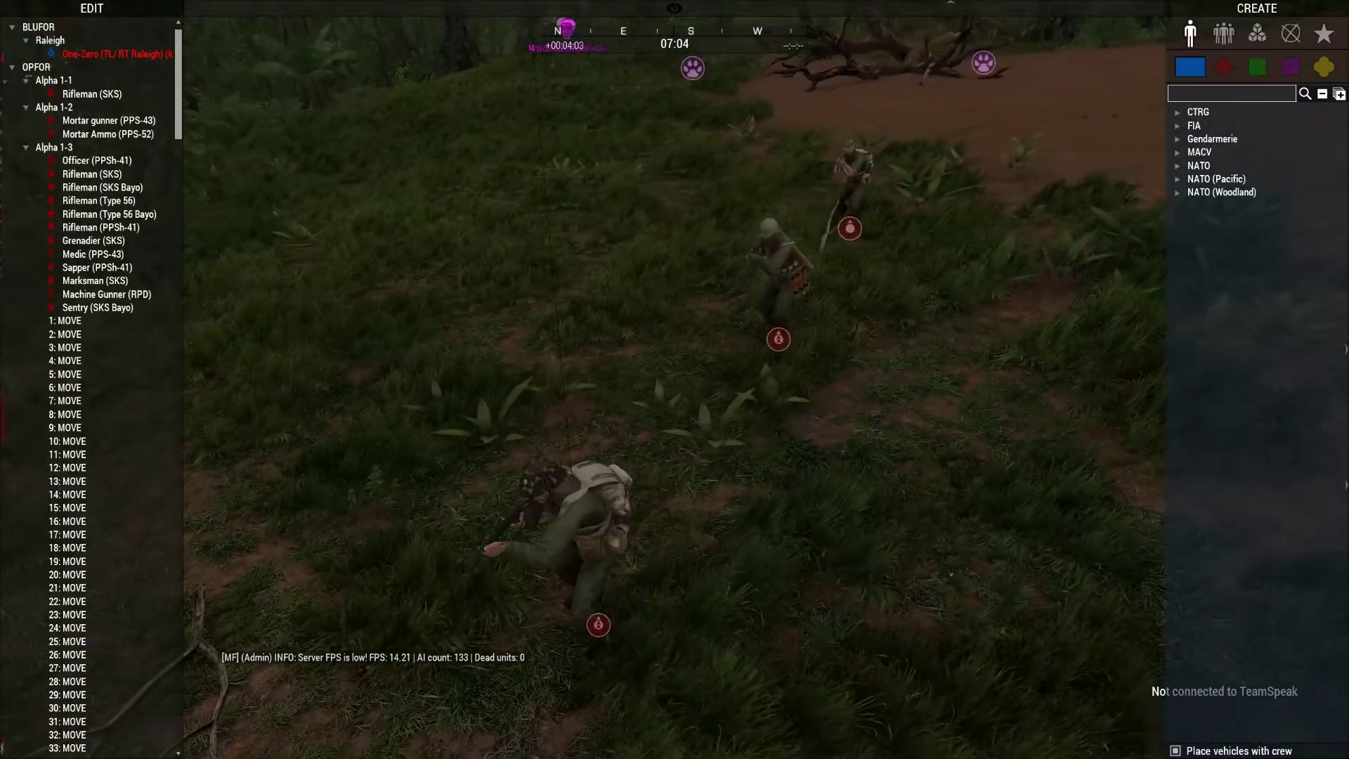
right_click_drag(1237, 313, 651, 252)
key("d")
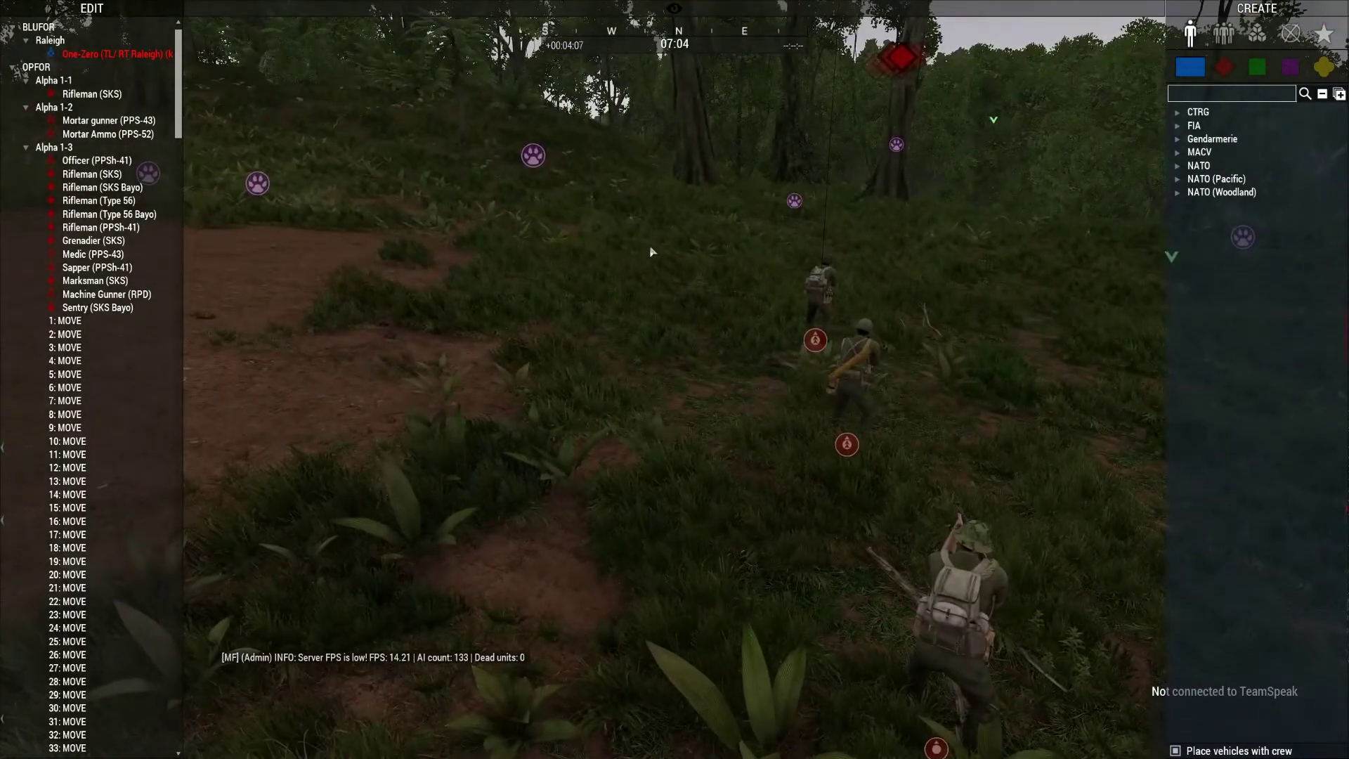
Step: Glance at the 2D map again, then fly the camera back through the forest
key("m")
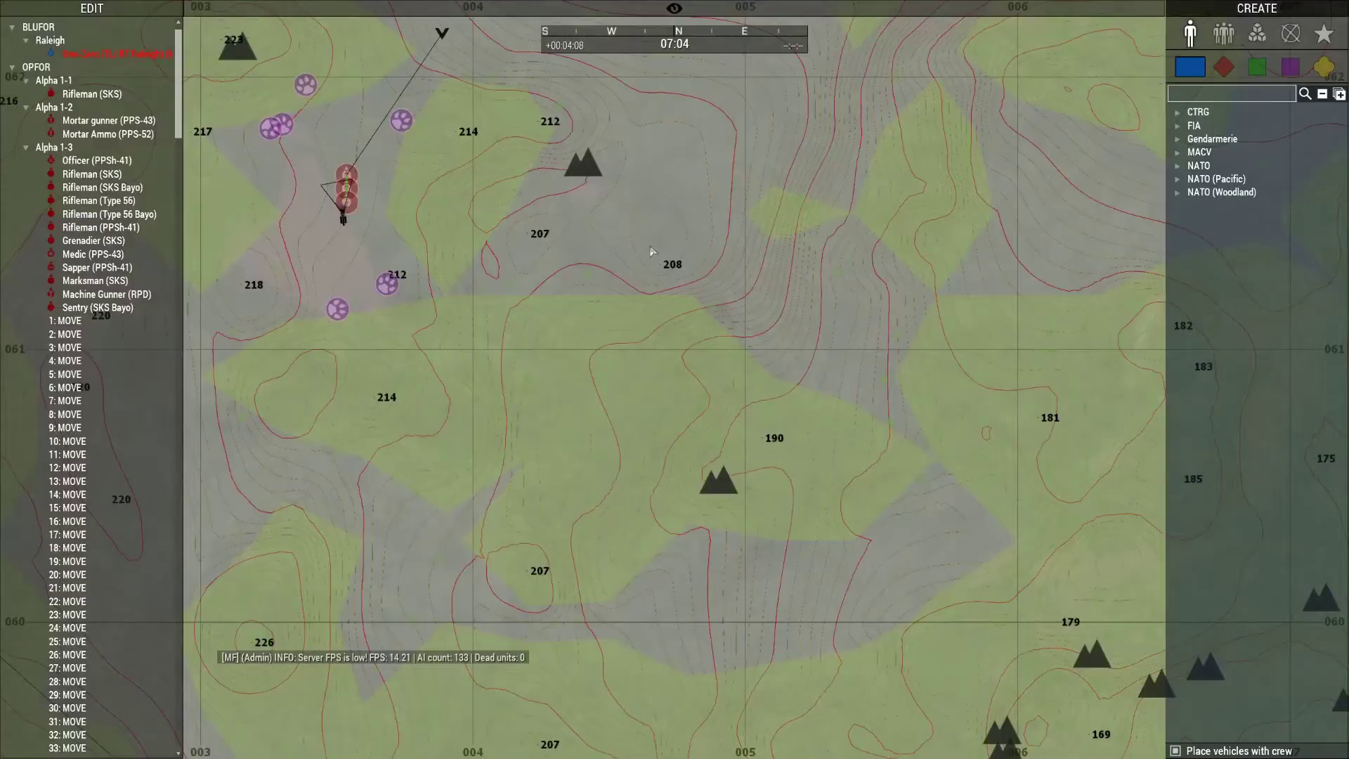
scroll(518, 293, "down", 5)
scroll(331, 318, "up", 8)
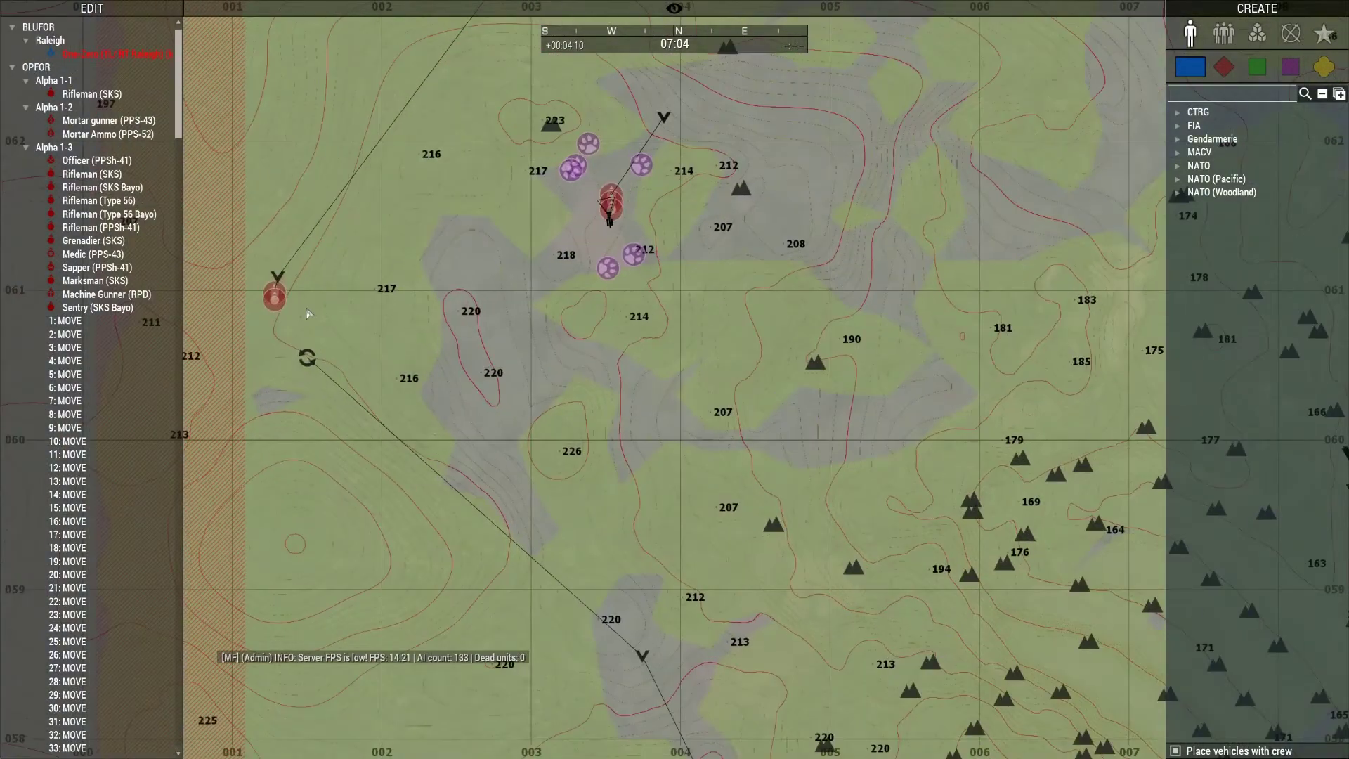
key("m")
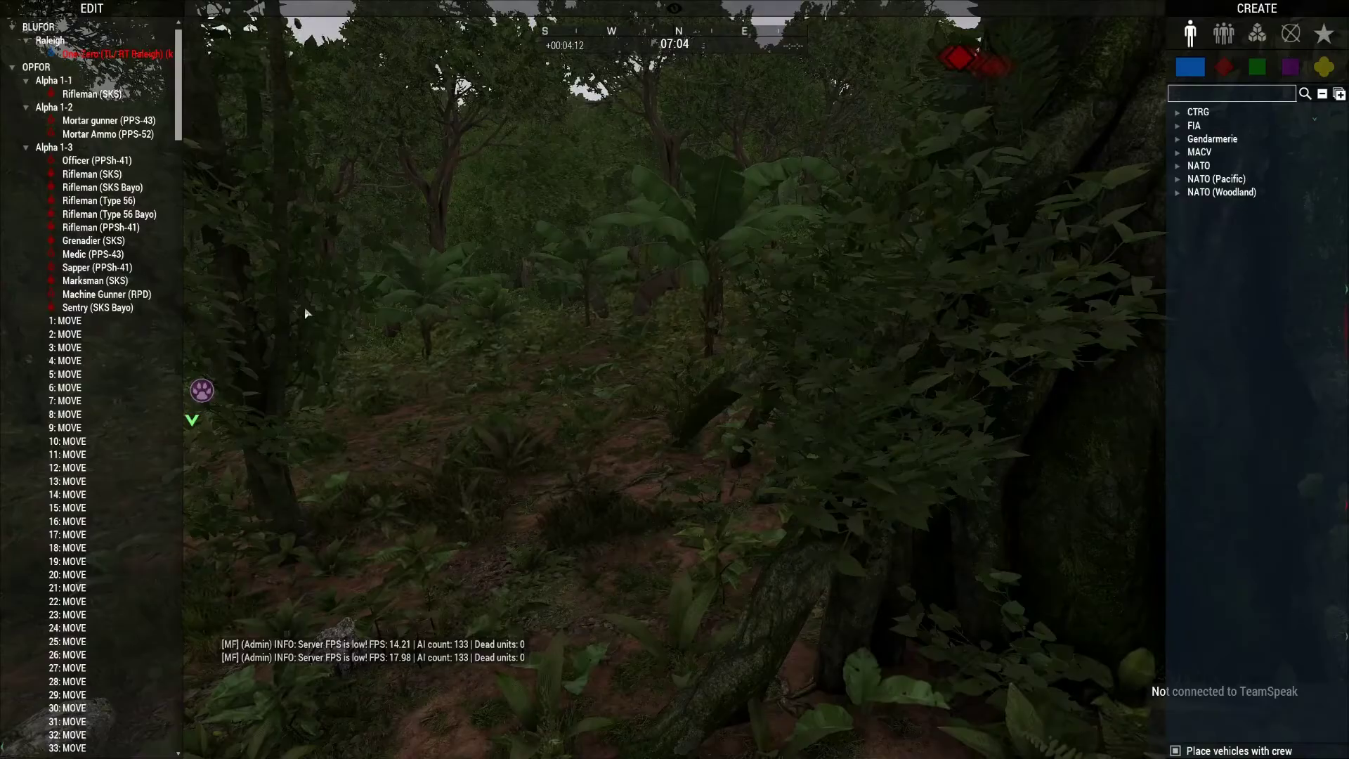
right_click_drag(301, 317, 131, 365)
key("s")
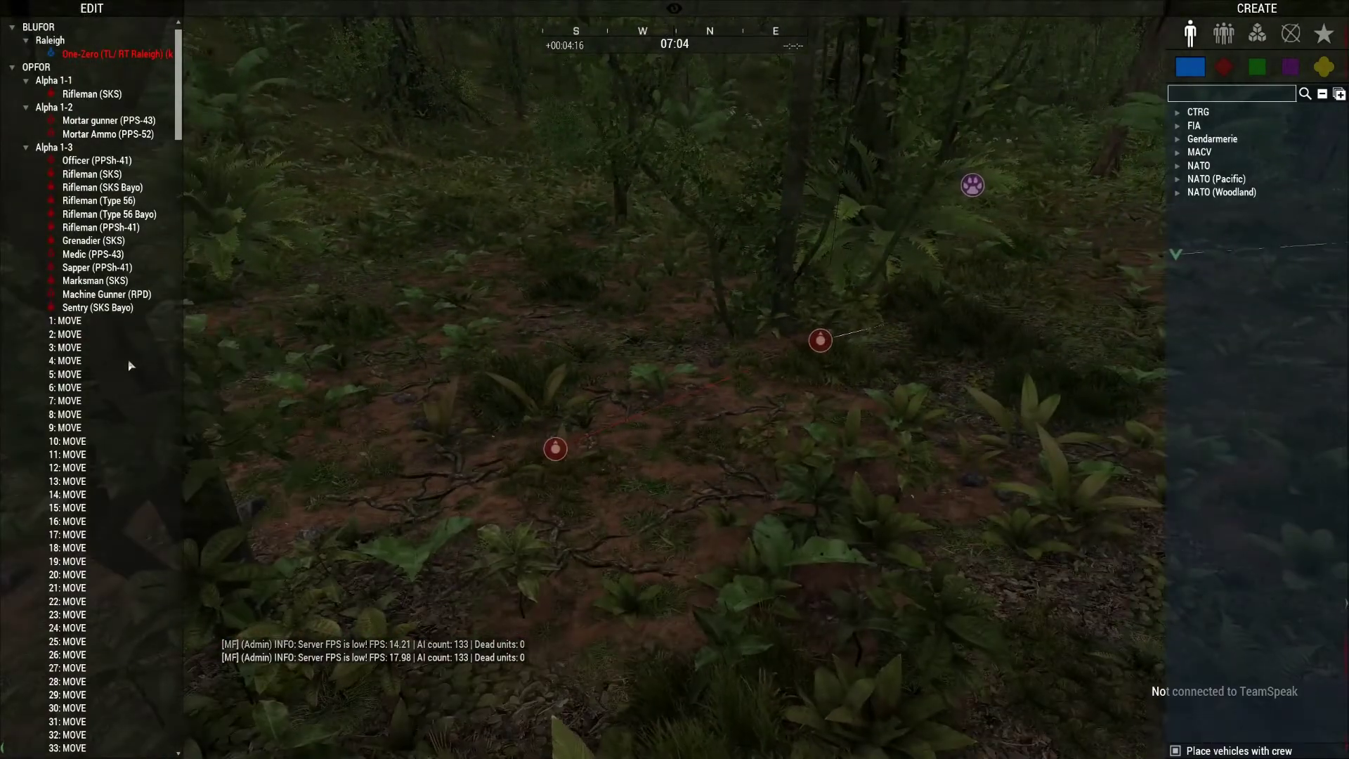
Step: Leave Zeus and pan across the area on the player's own mission map
key("y")
key("m")
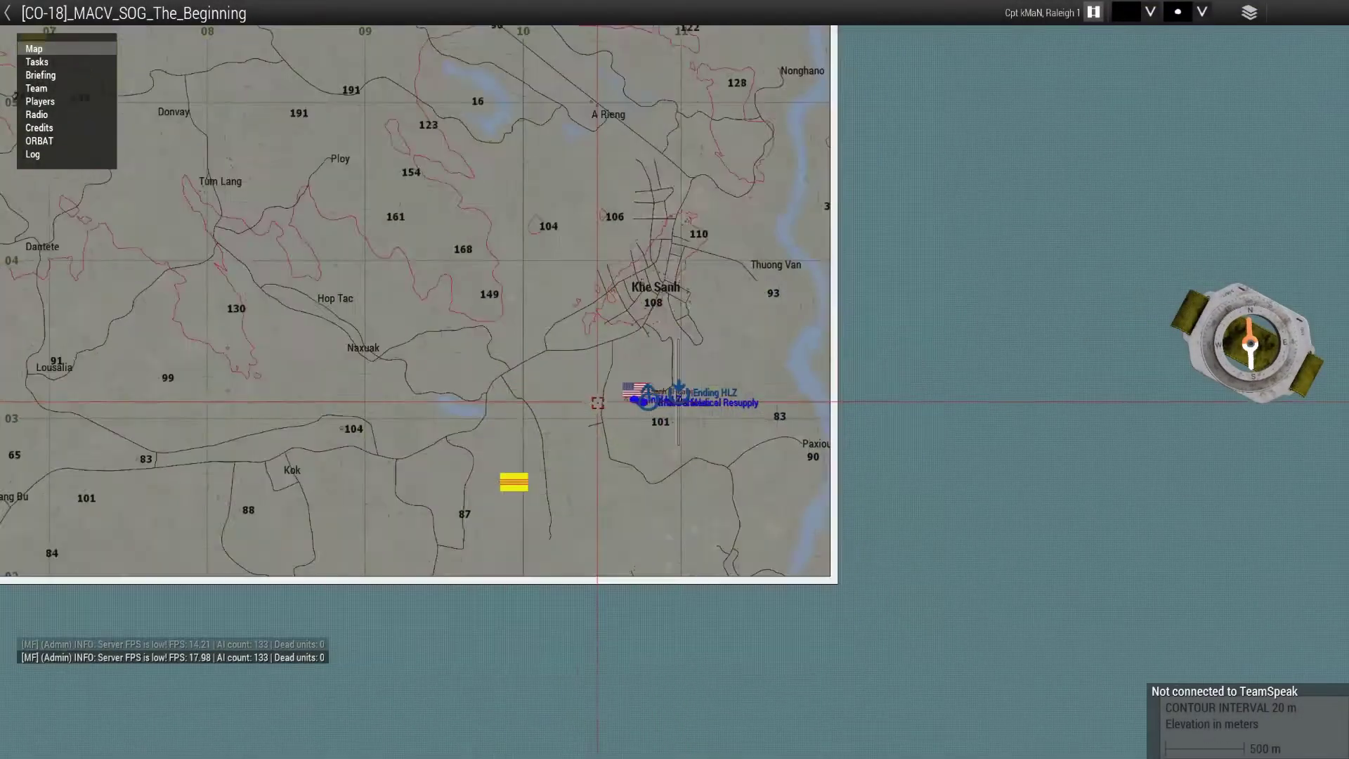
scroll(597, 403, "down", 5)
right_click_drag(542, 340, 837, 525)
key("m")
Step: Reopen Zeus and pan its top-down map to the patrol near Xi So
key("y")
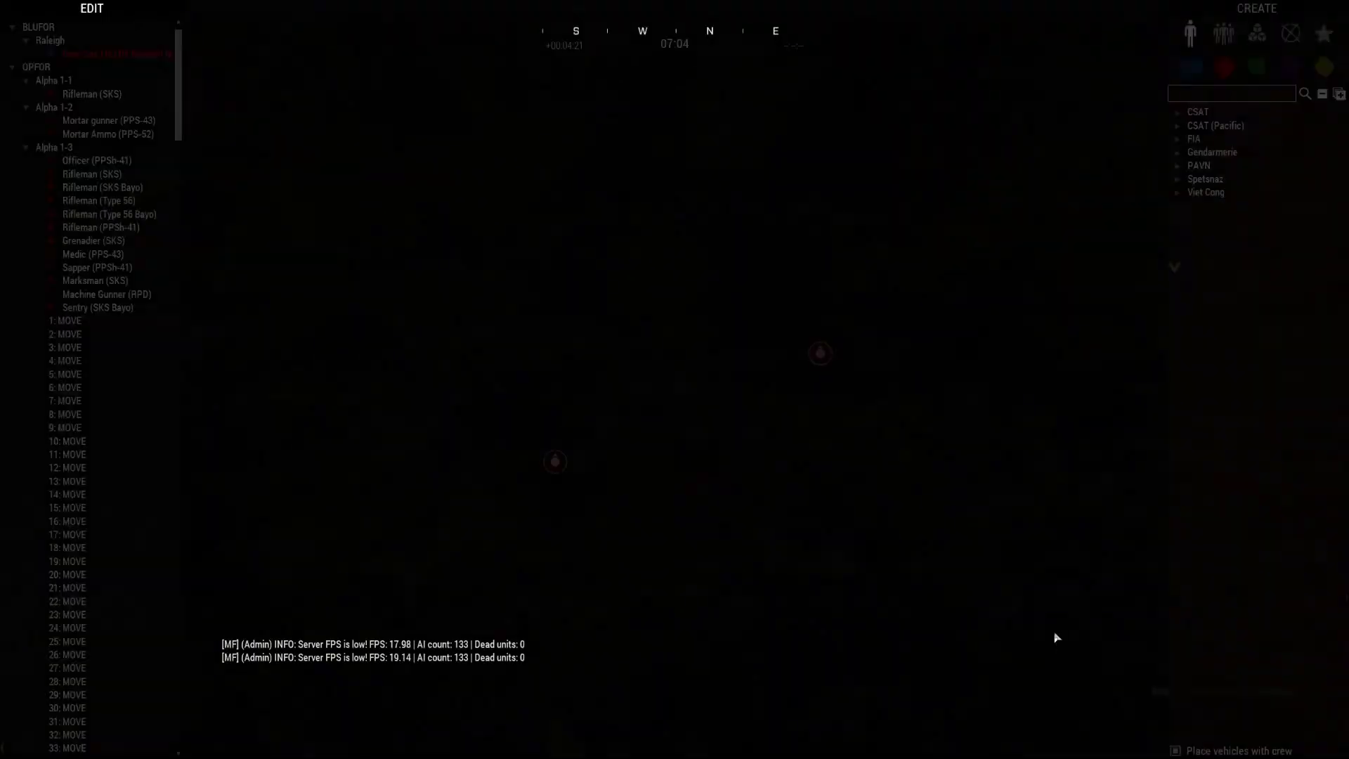
key("m")
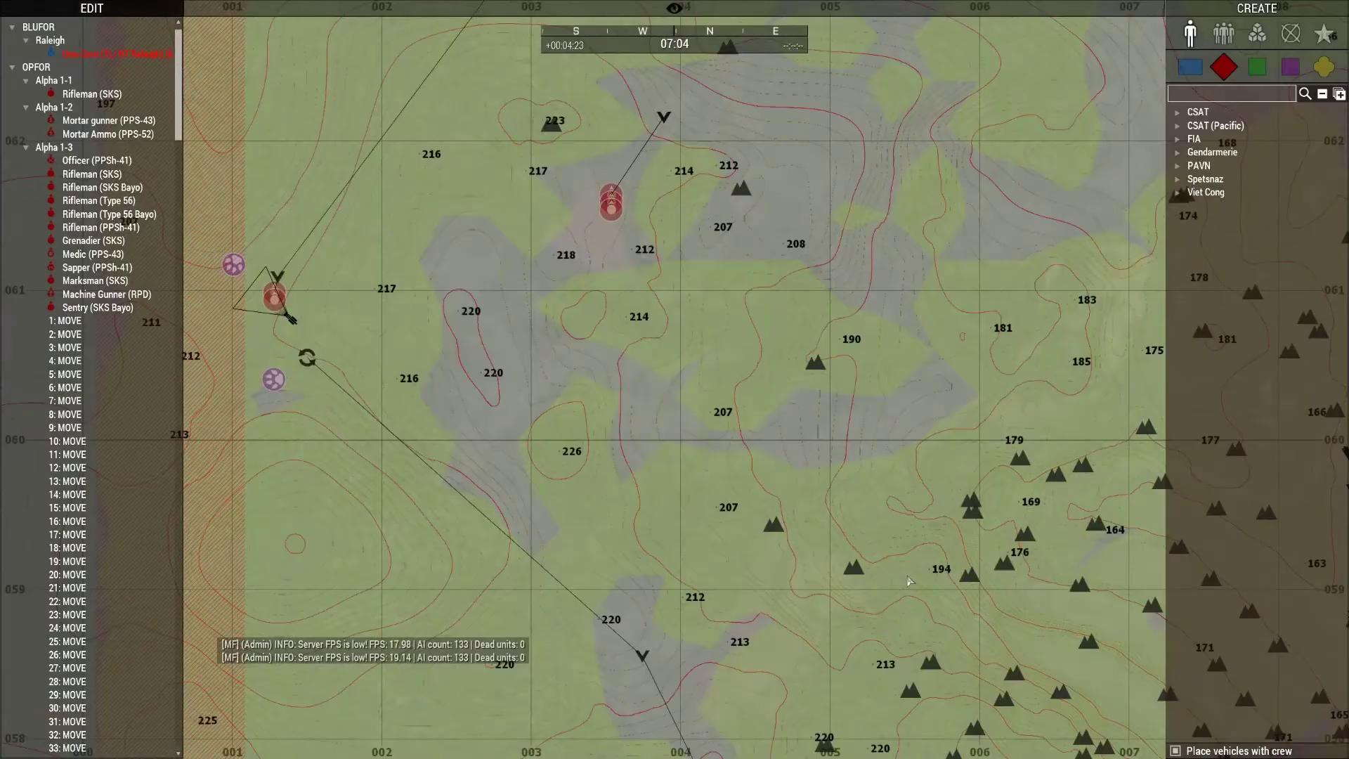
scroll(771, 522, "down", 5)
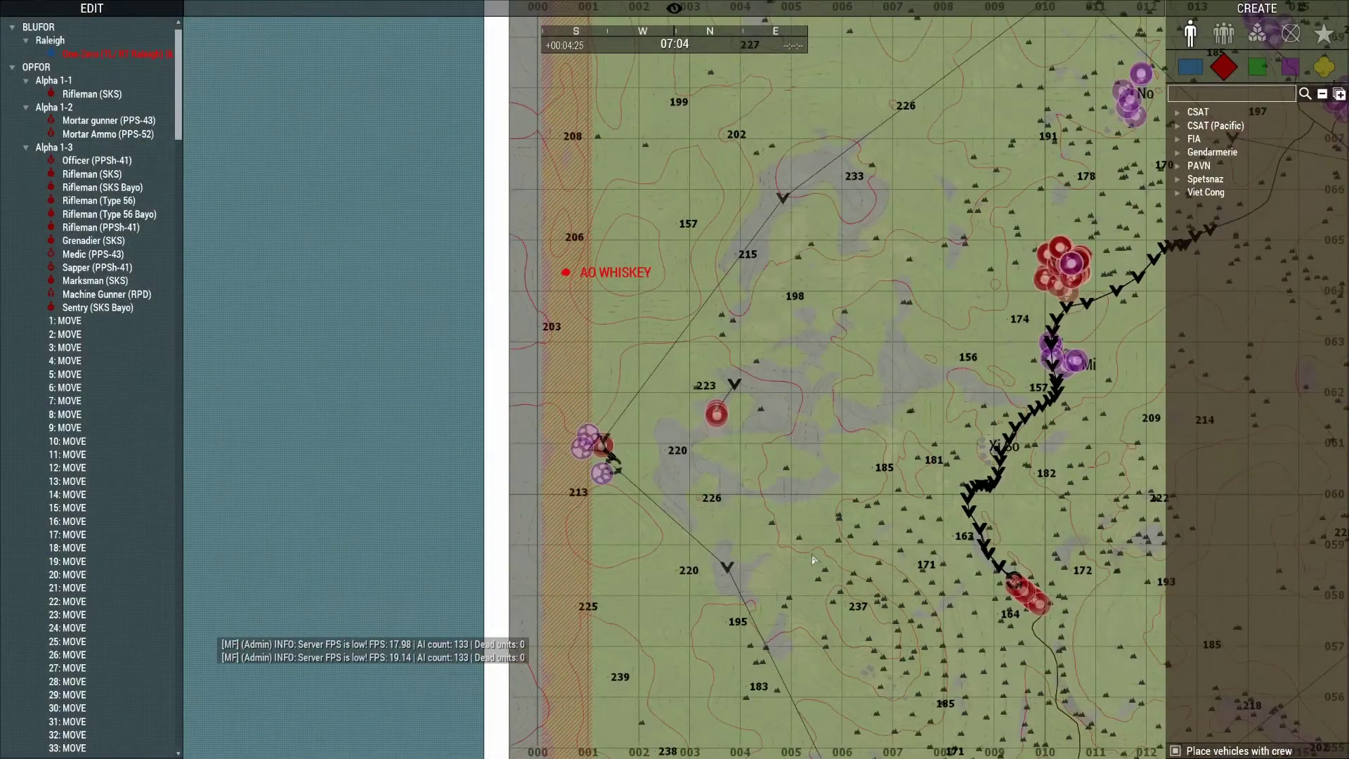
right_click_drag(992, 650, 813, 473)
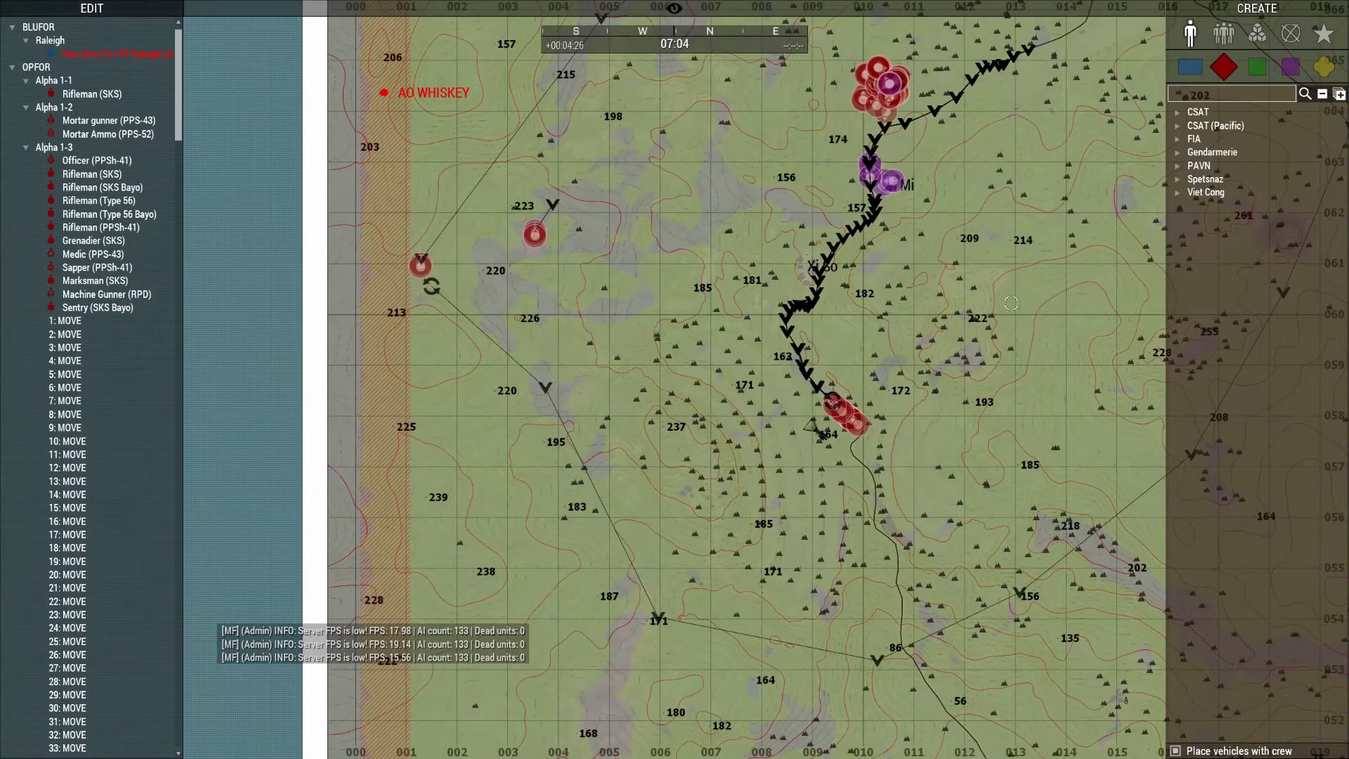
scroll(867, 444, "up", 3)
scroll(867, 445, "up", 5)
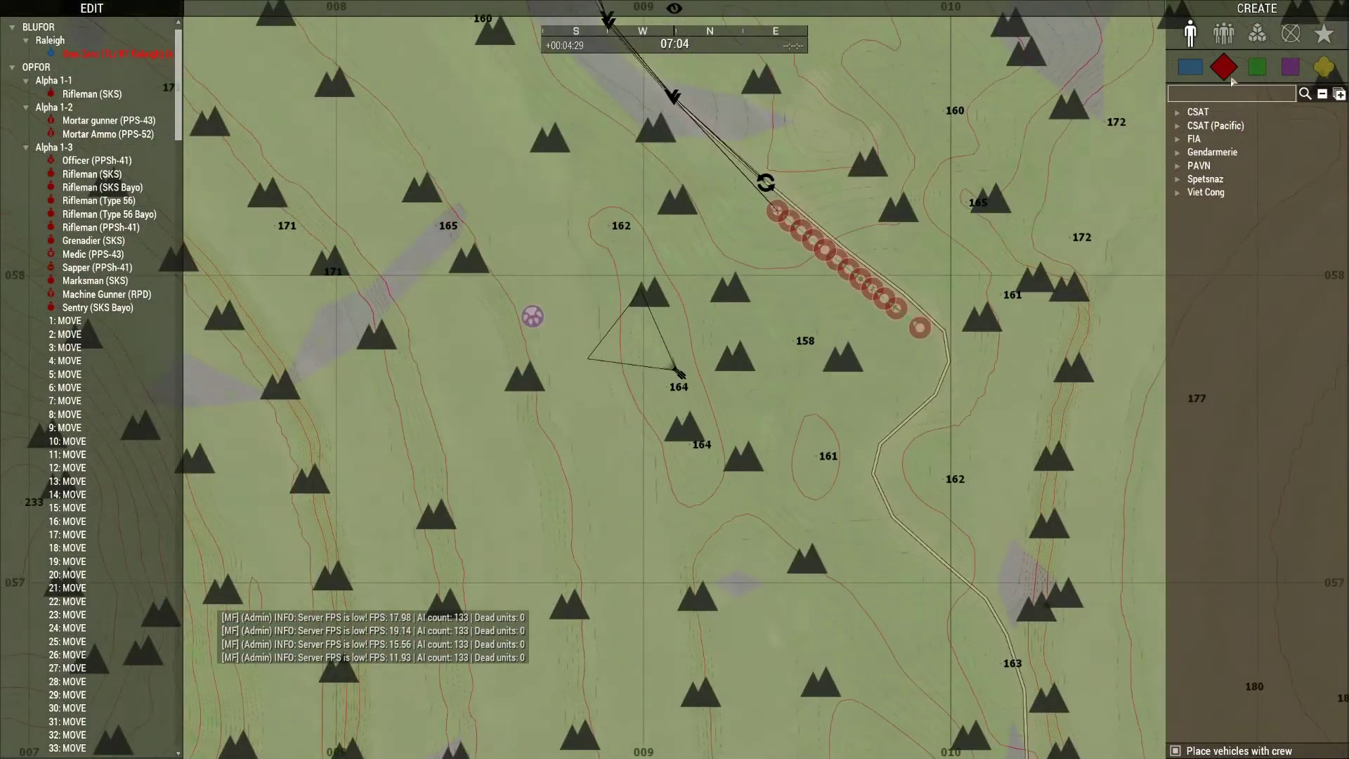
Step: Place a BLUFOR MACV Men (LRRP) Grenadier (M79) near hill 161
left_click(1188, 65)
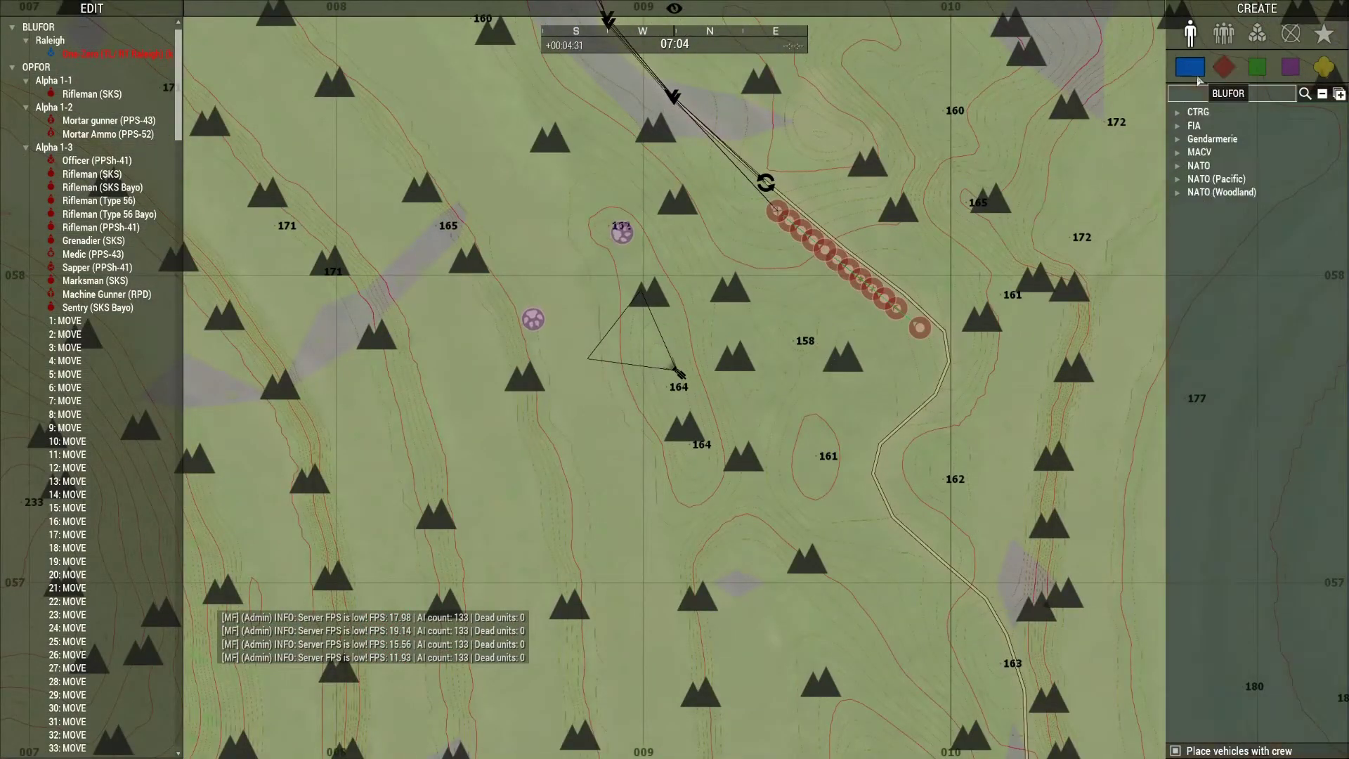
left_click(1176, 153)
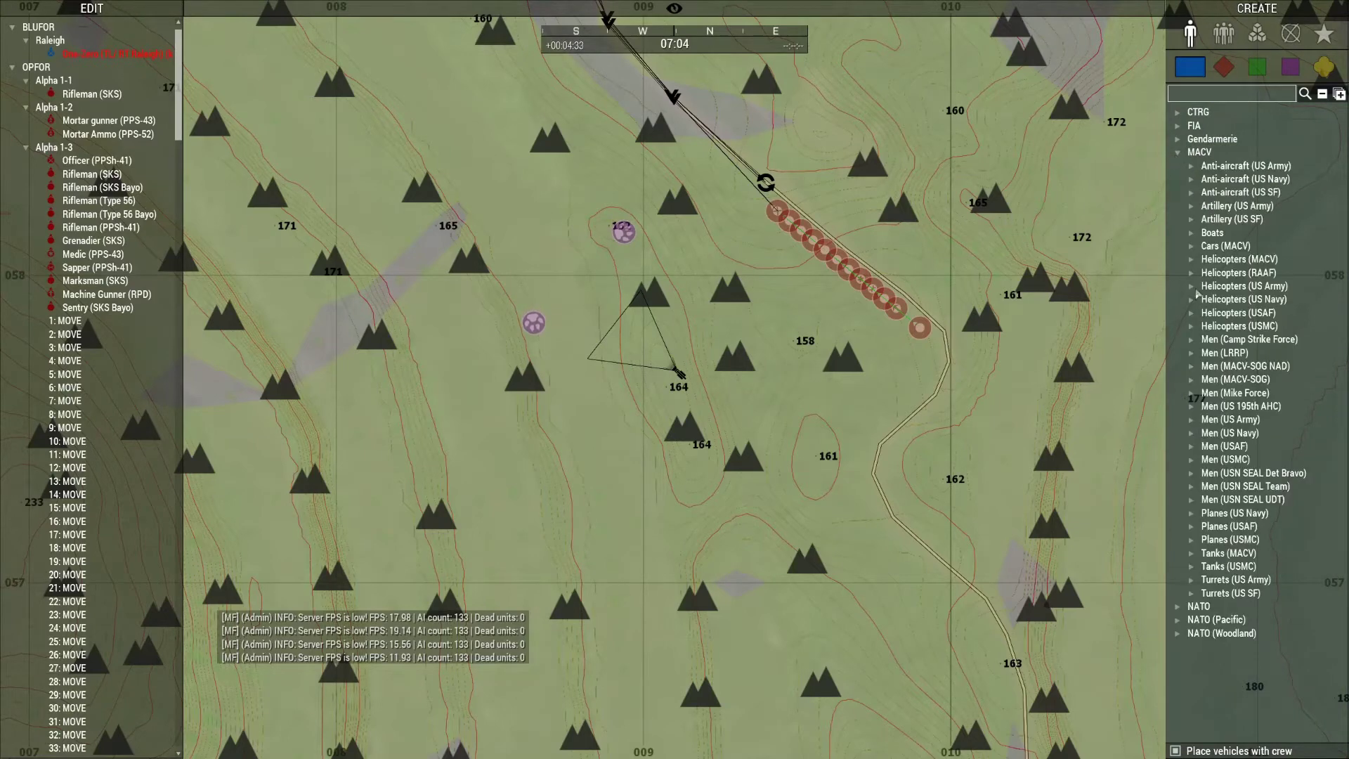
left_click(1190, 354)
left_click(1258, 392)
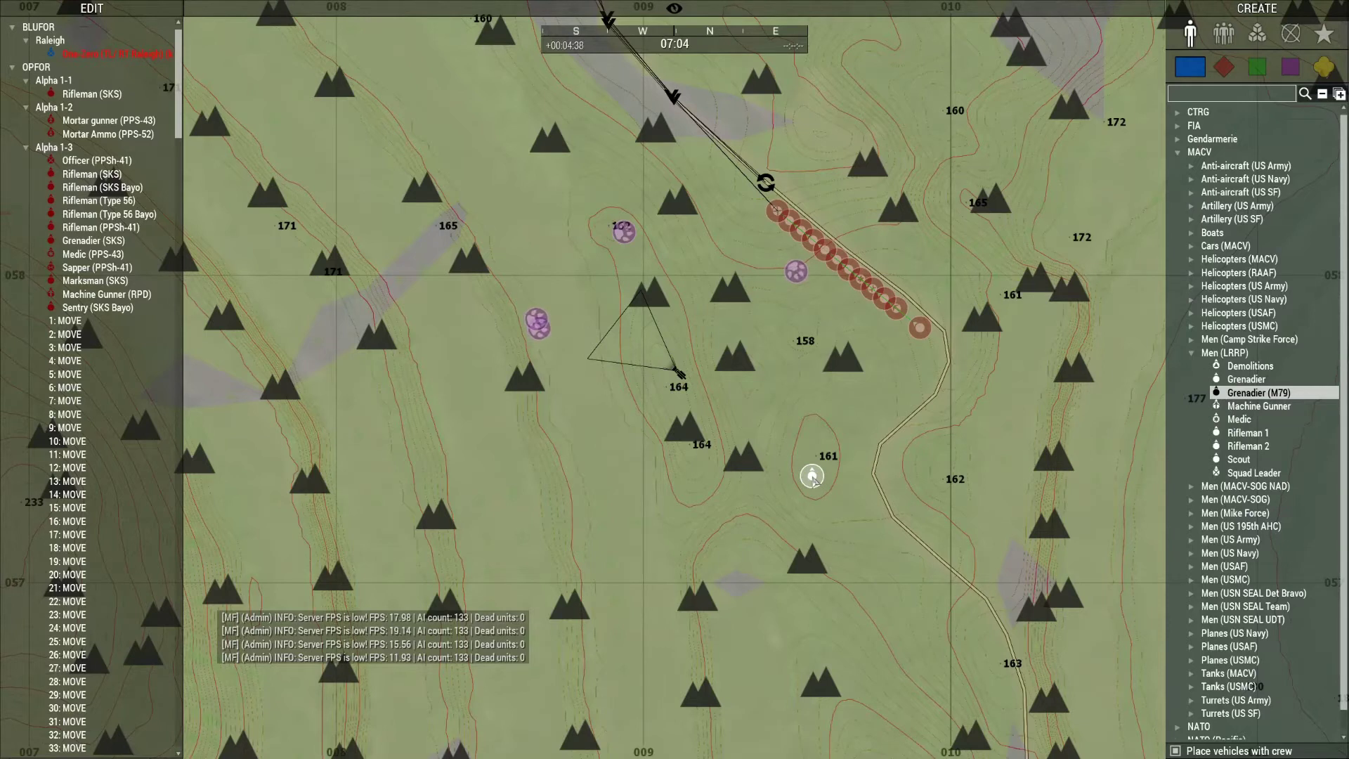
left_click(813, 476)
Step: Re-enter Zeus and fly the camera alongside the NVA squad on the jungle trail
key("y")
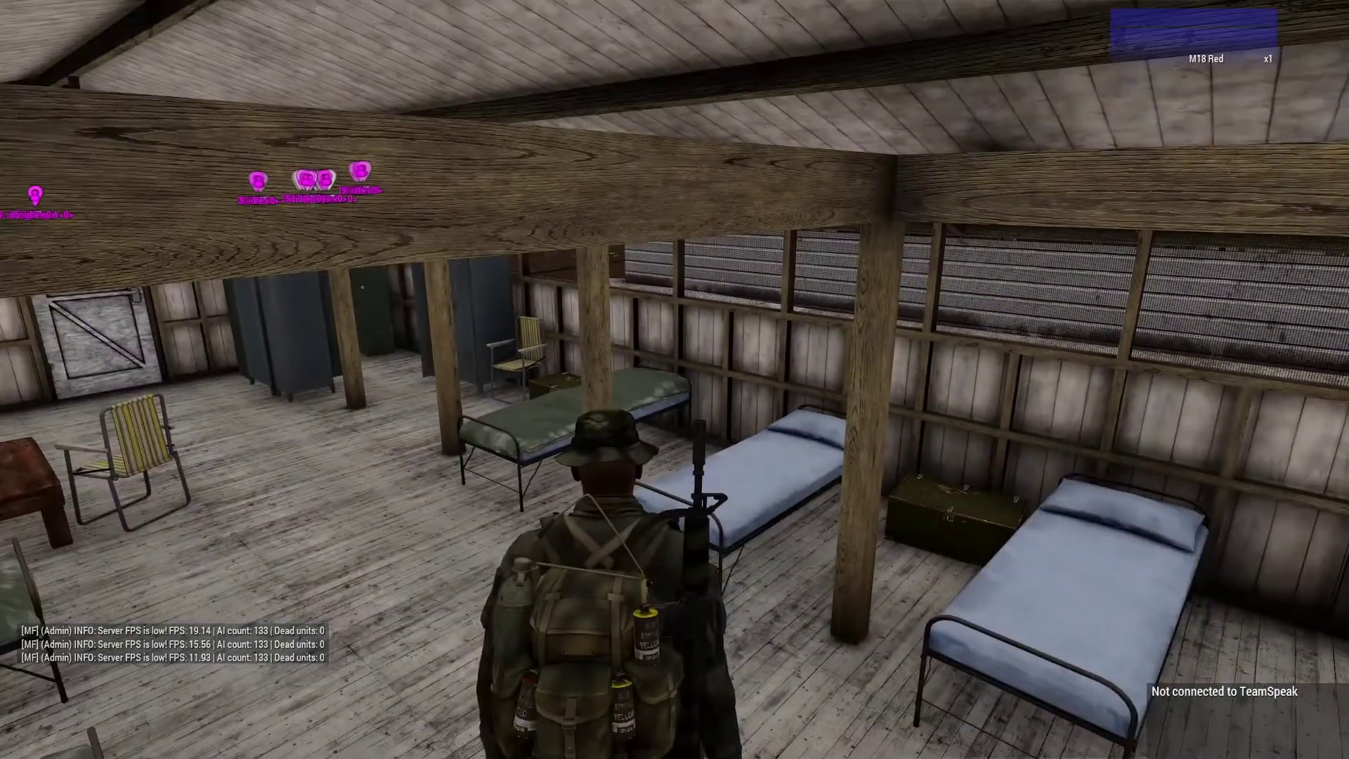
key("y")
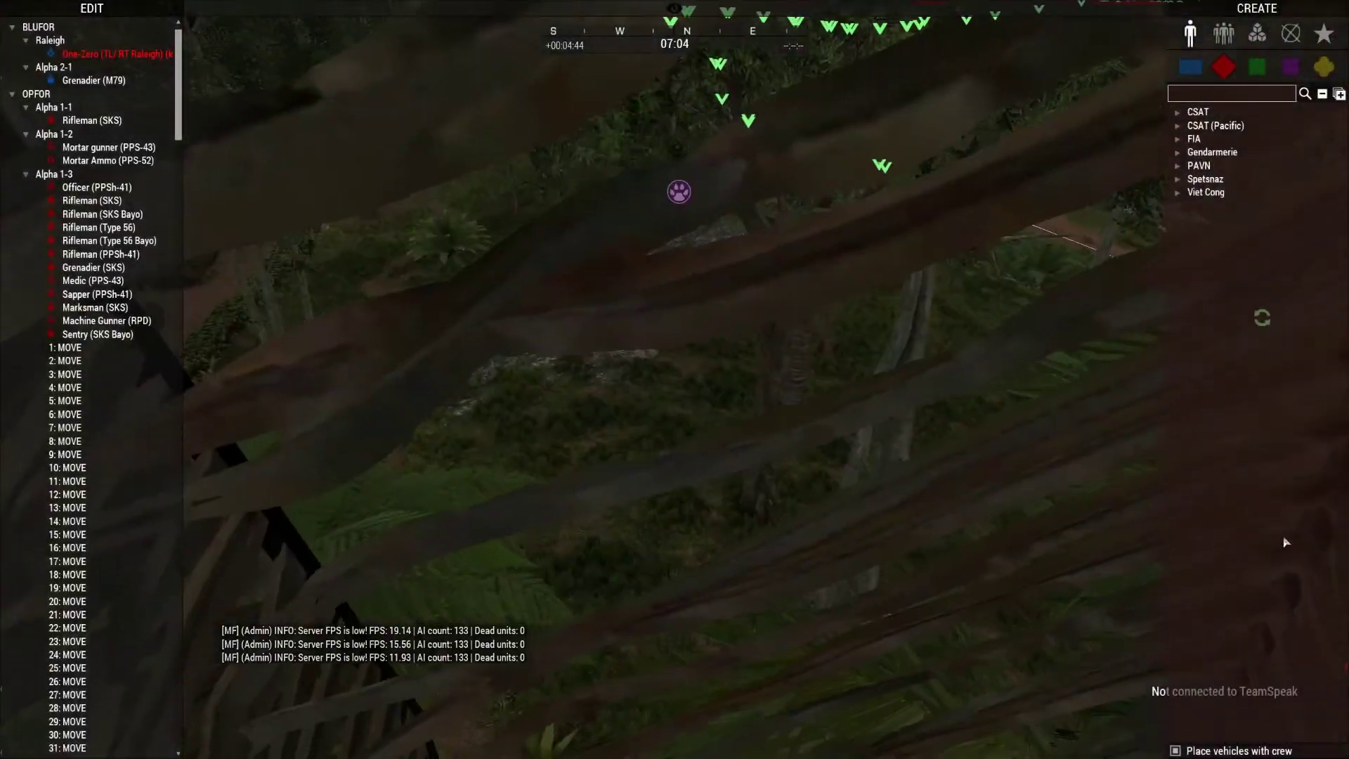
key("w")
right_click_drag(1285, 543, 1348, 541)
key("s")
key("a")
key("a")
key("w")
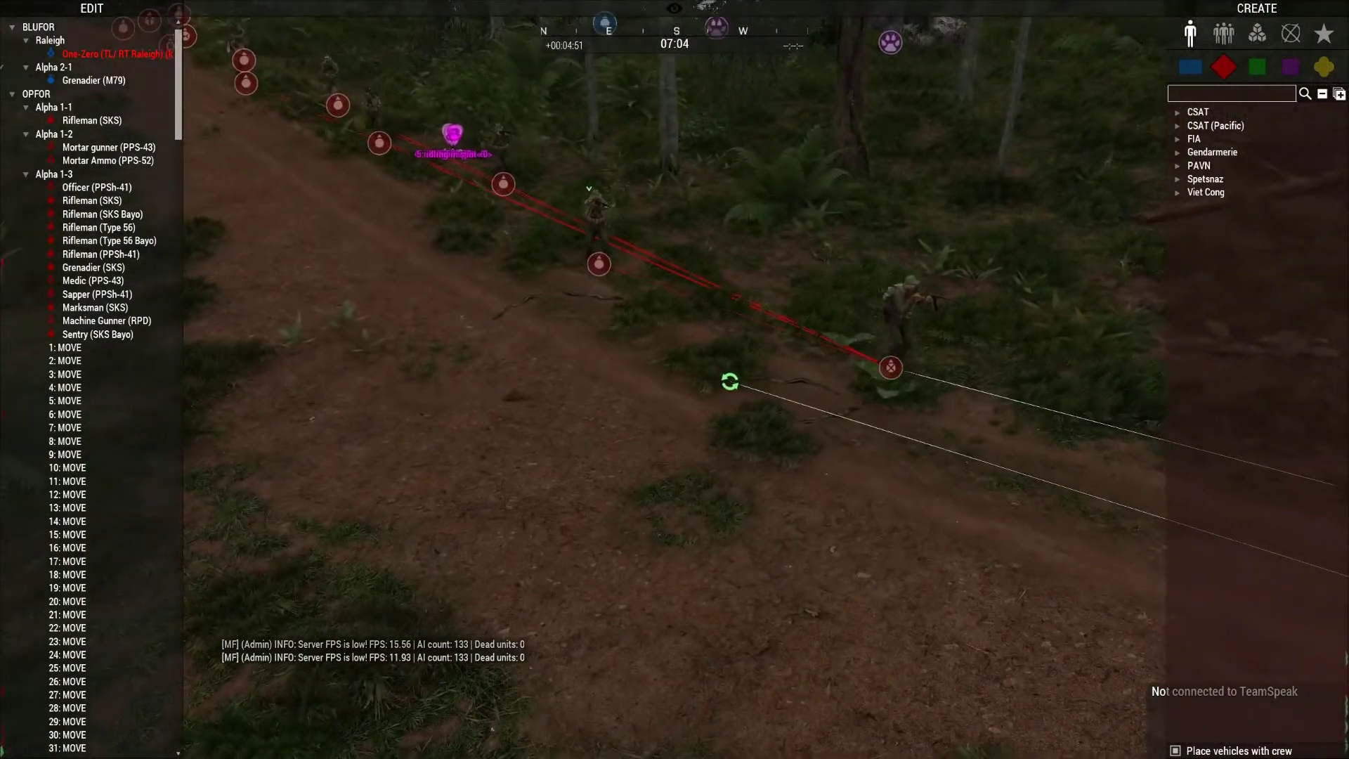
right_click_drag(1006, 434, 1047, 417)
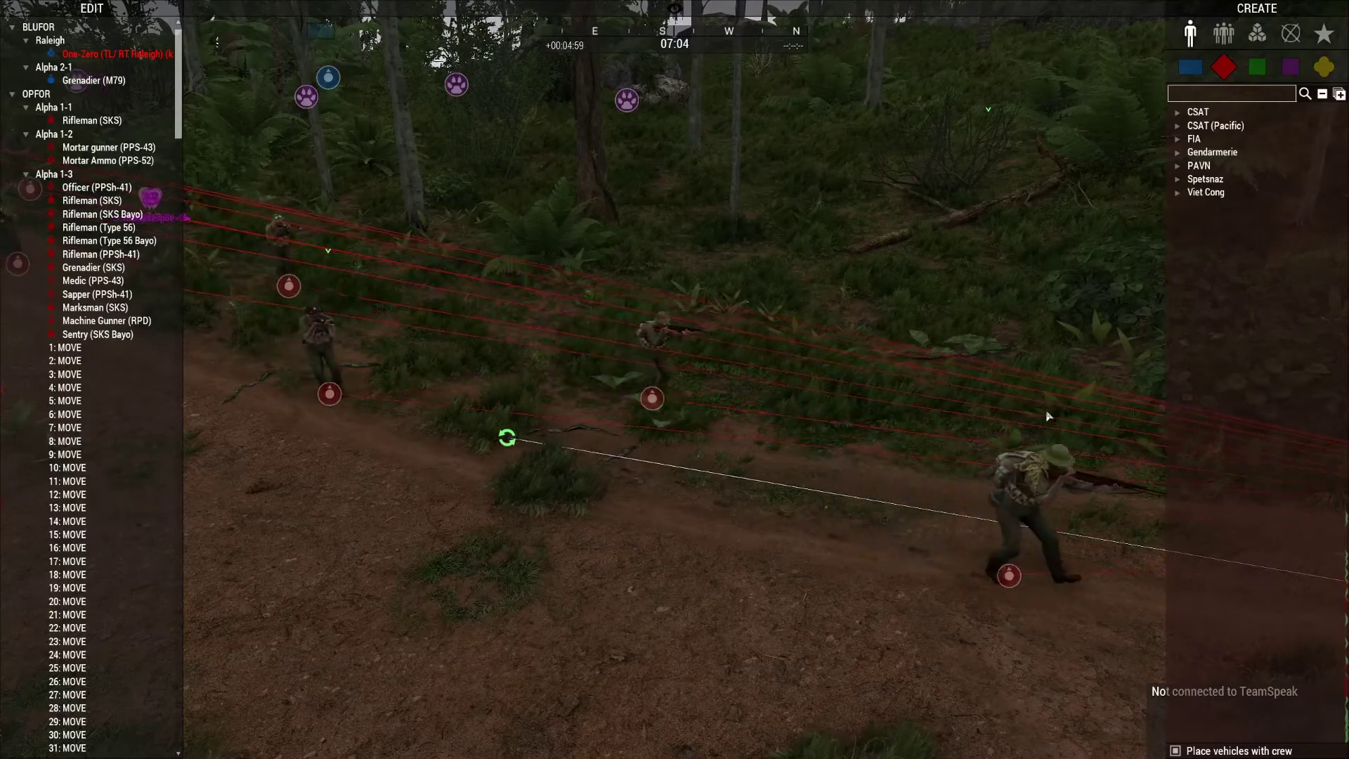
Step: Check the player's mission map, then reopen Zeus on its top-down map
key("y")
key("m")
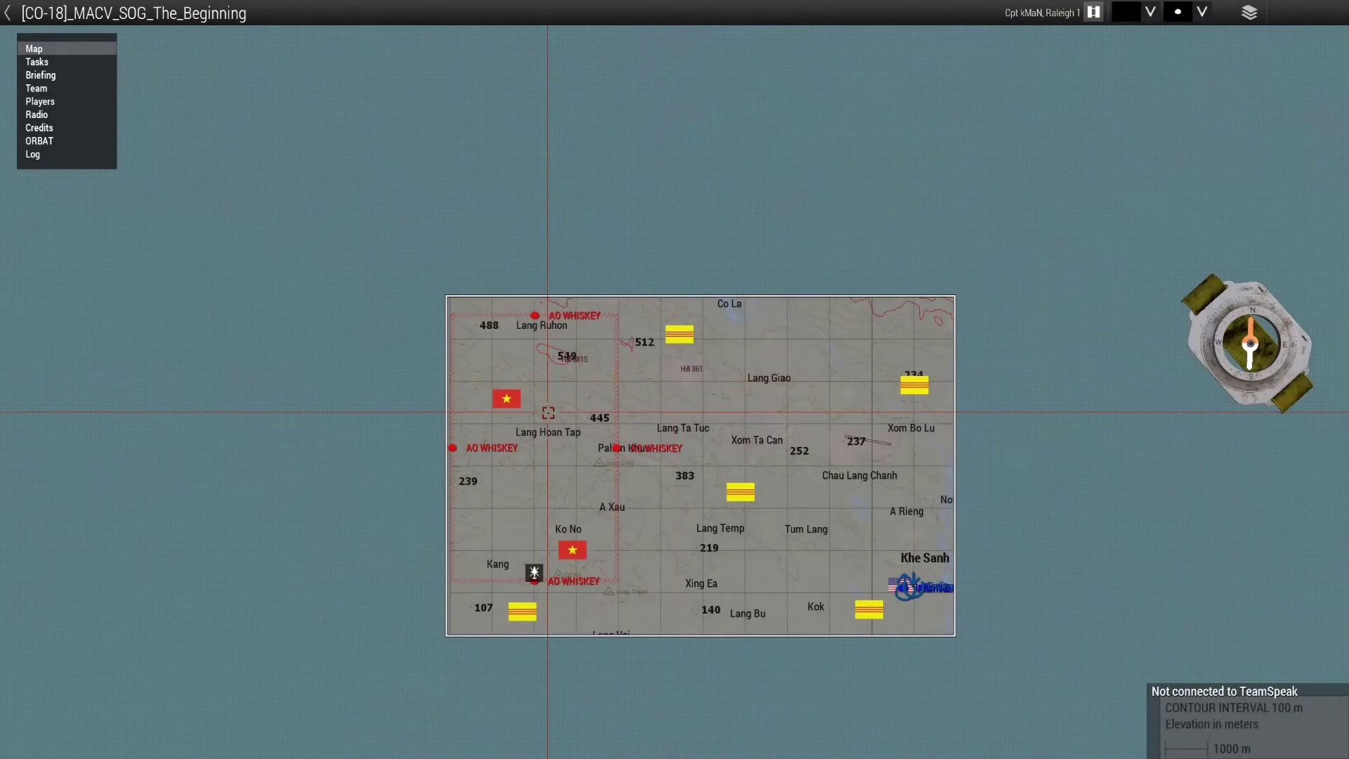
key("m")
key("y")
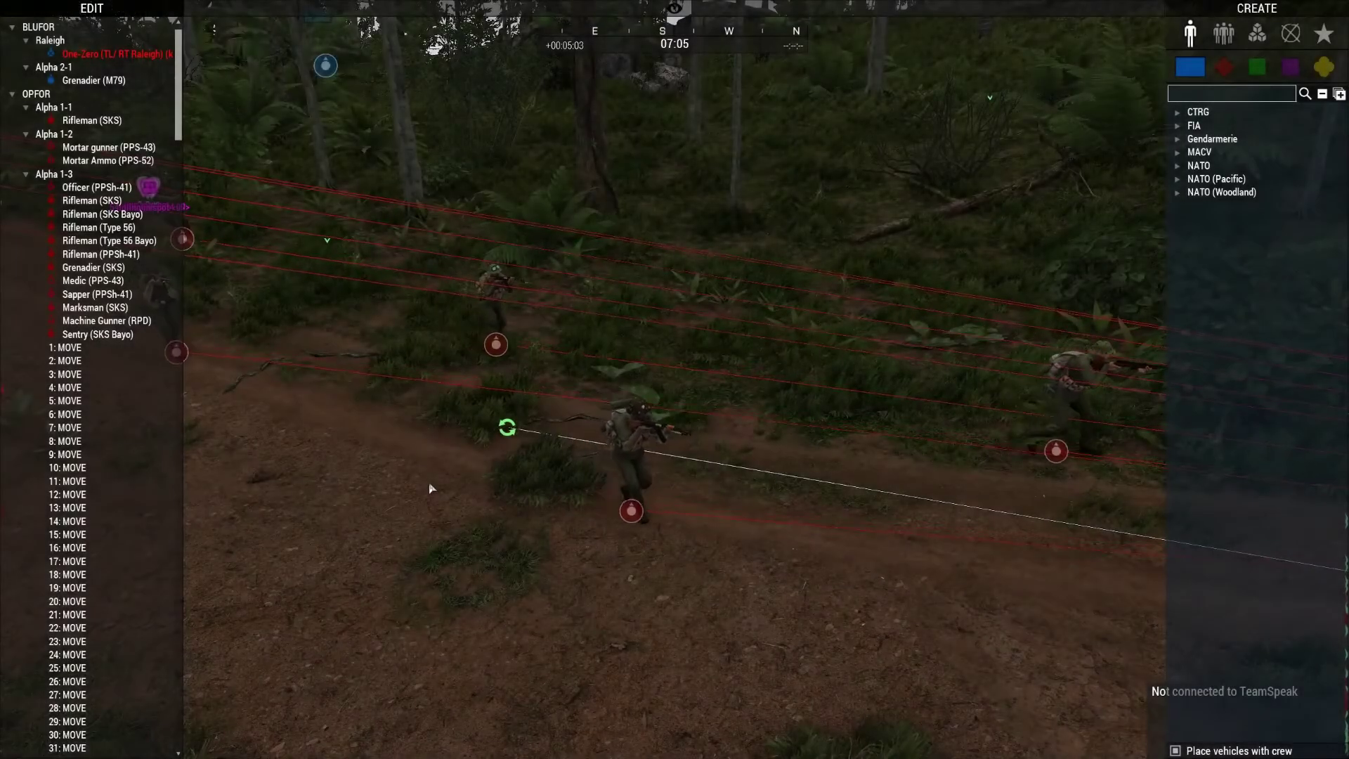
key("m")
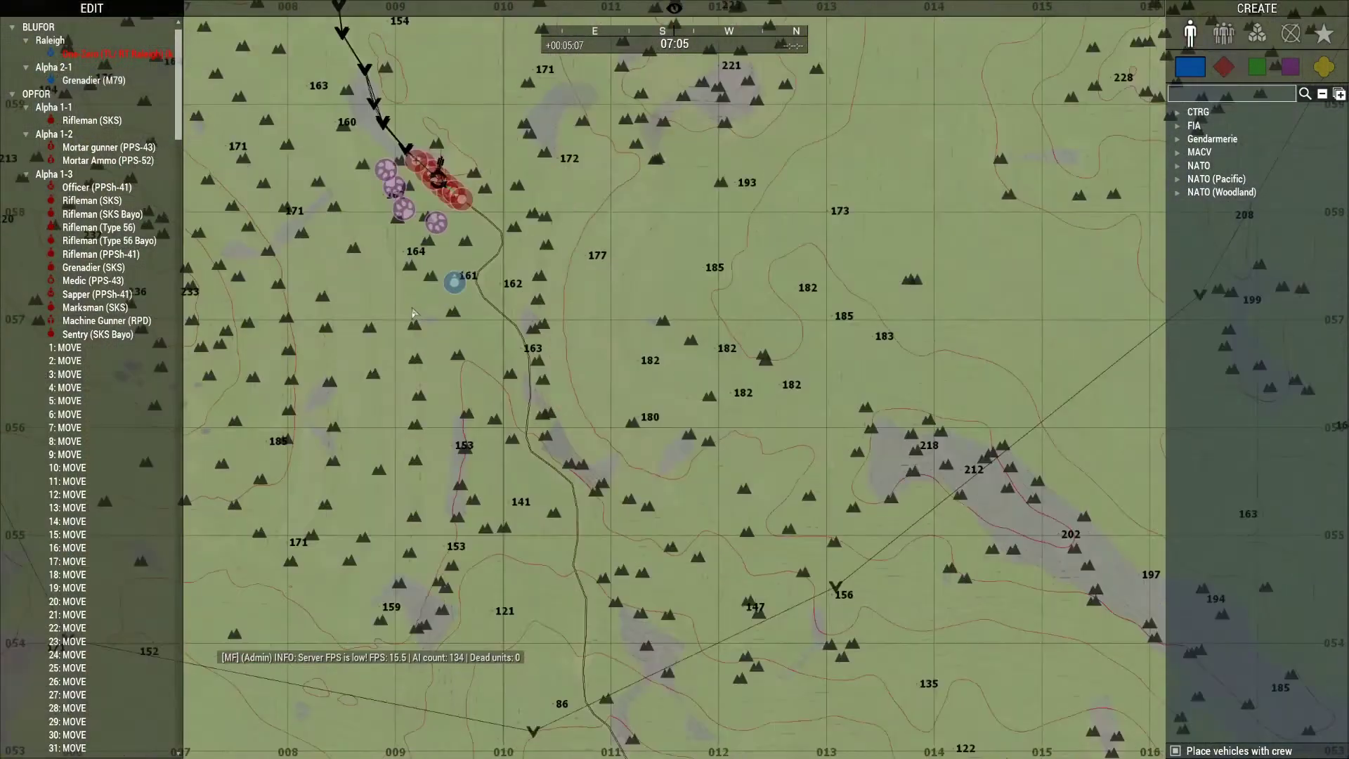
Step: Drag the Grenadier (M79) to near hill 190, west of Xi So, and zoom to check its waypoints
left_click_drag(459, 280, 791, 480)
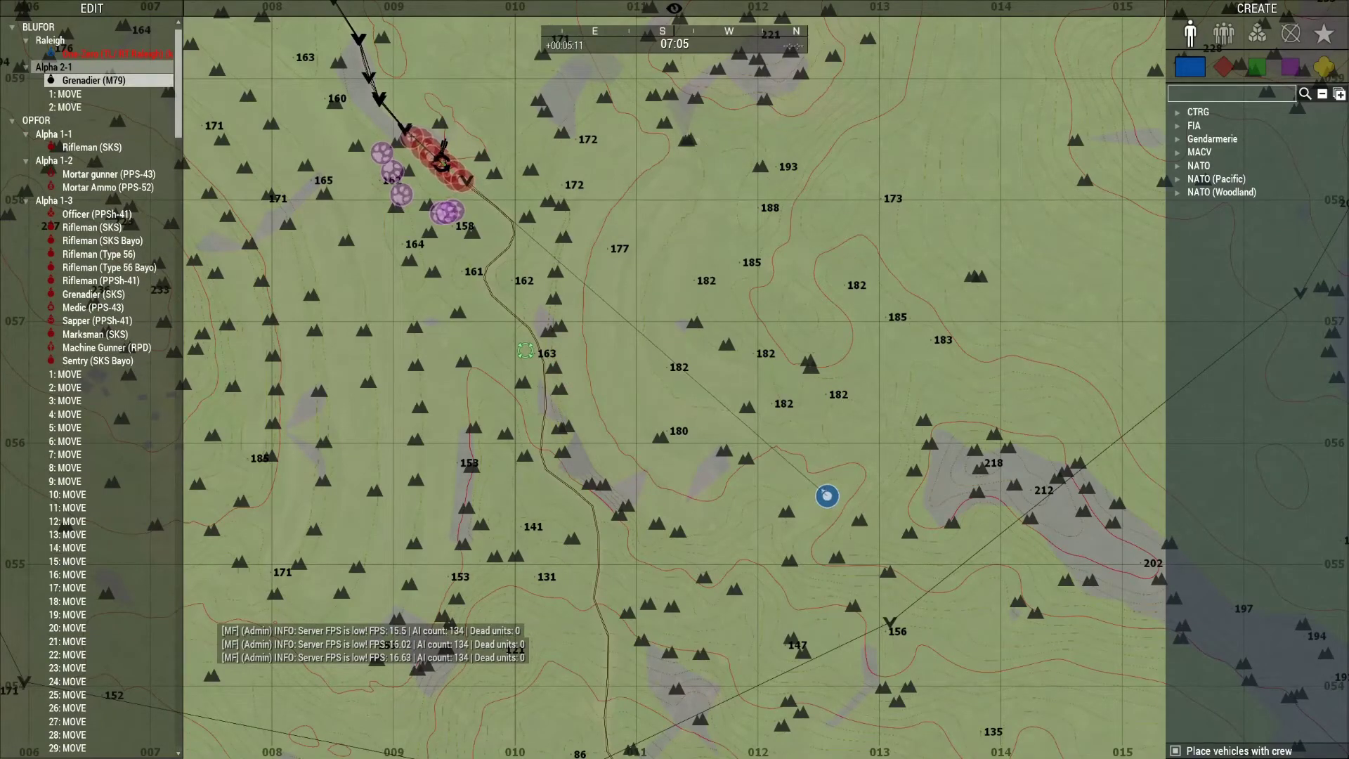
scroll(434, 180, "down", 3)
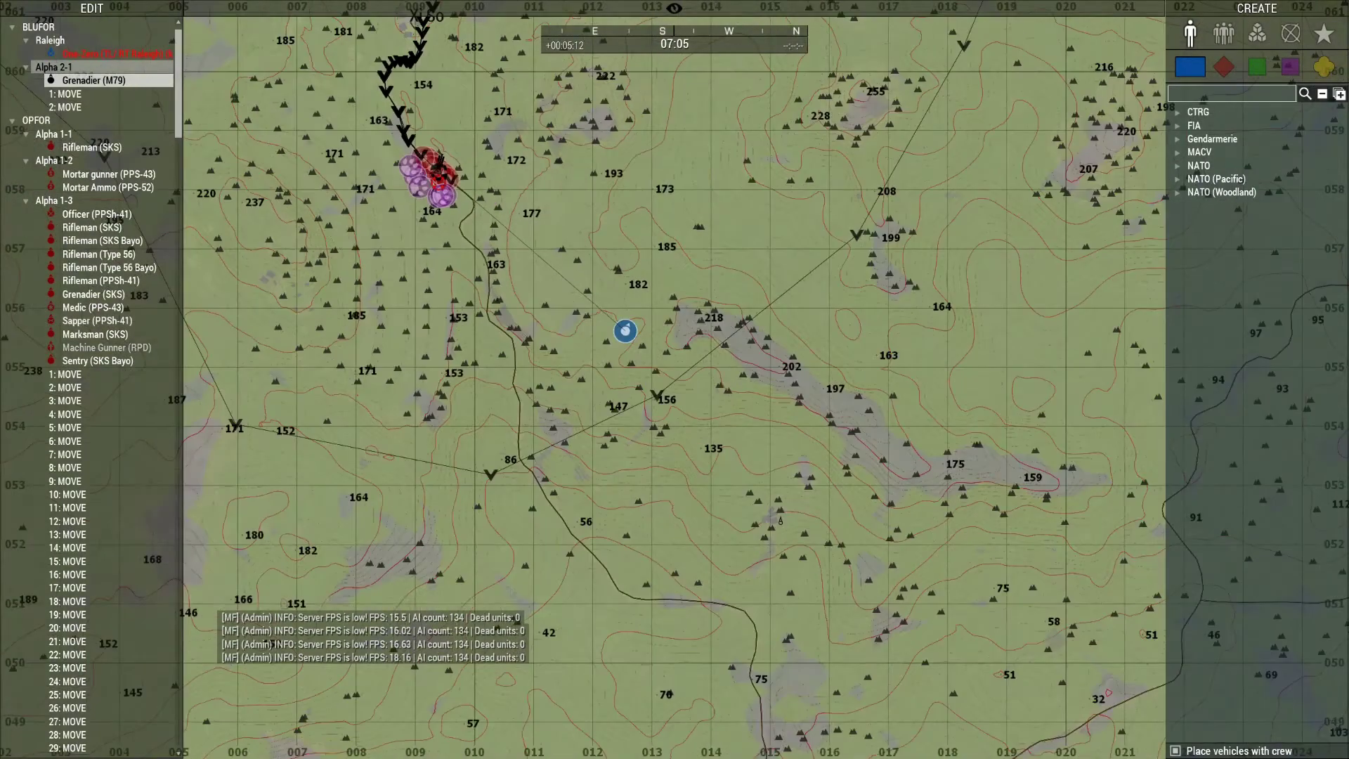
scroll(436, 179, "up", 5)
scroll(436, 179, "down", 10)
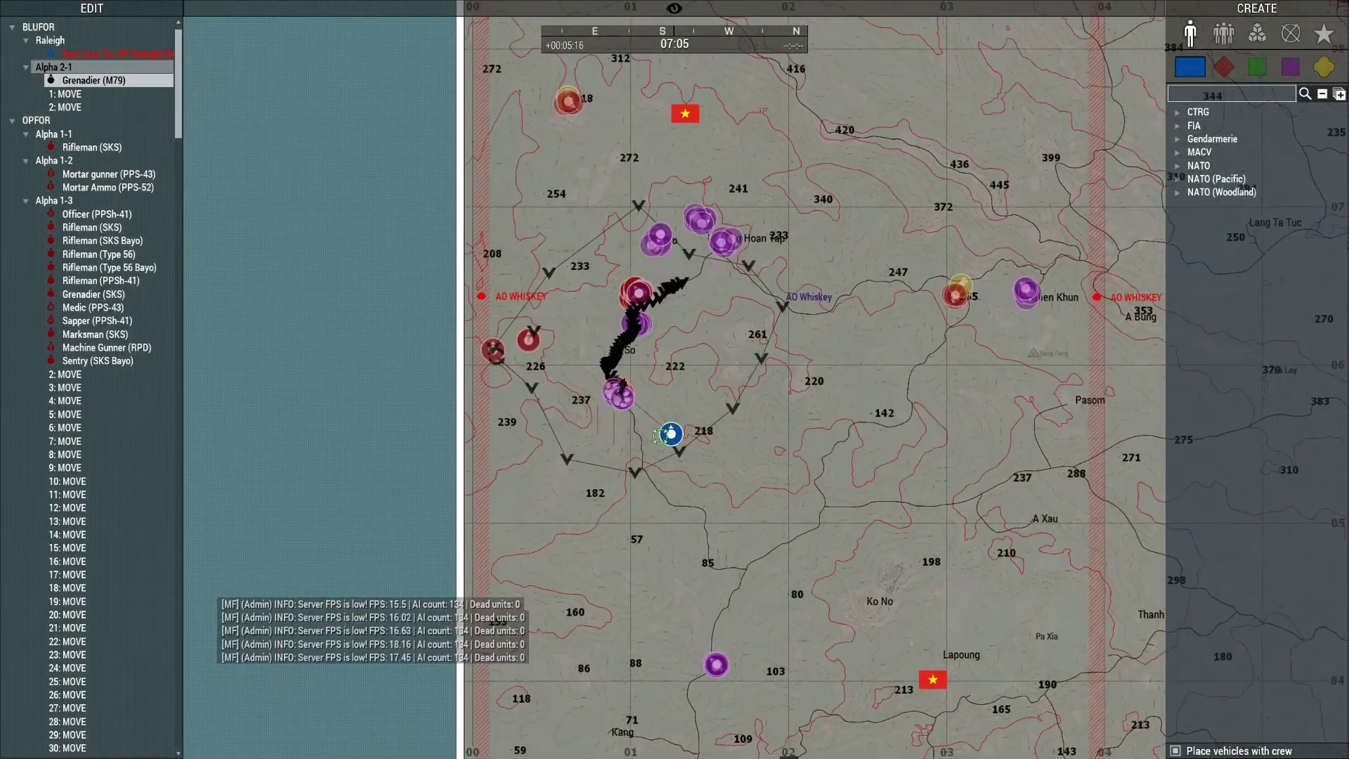
scroll(504, 345, "up", 5)
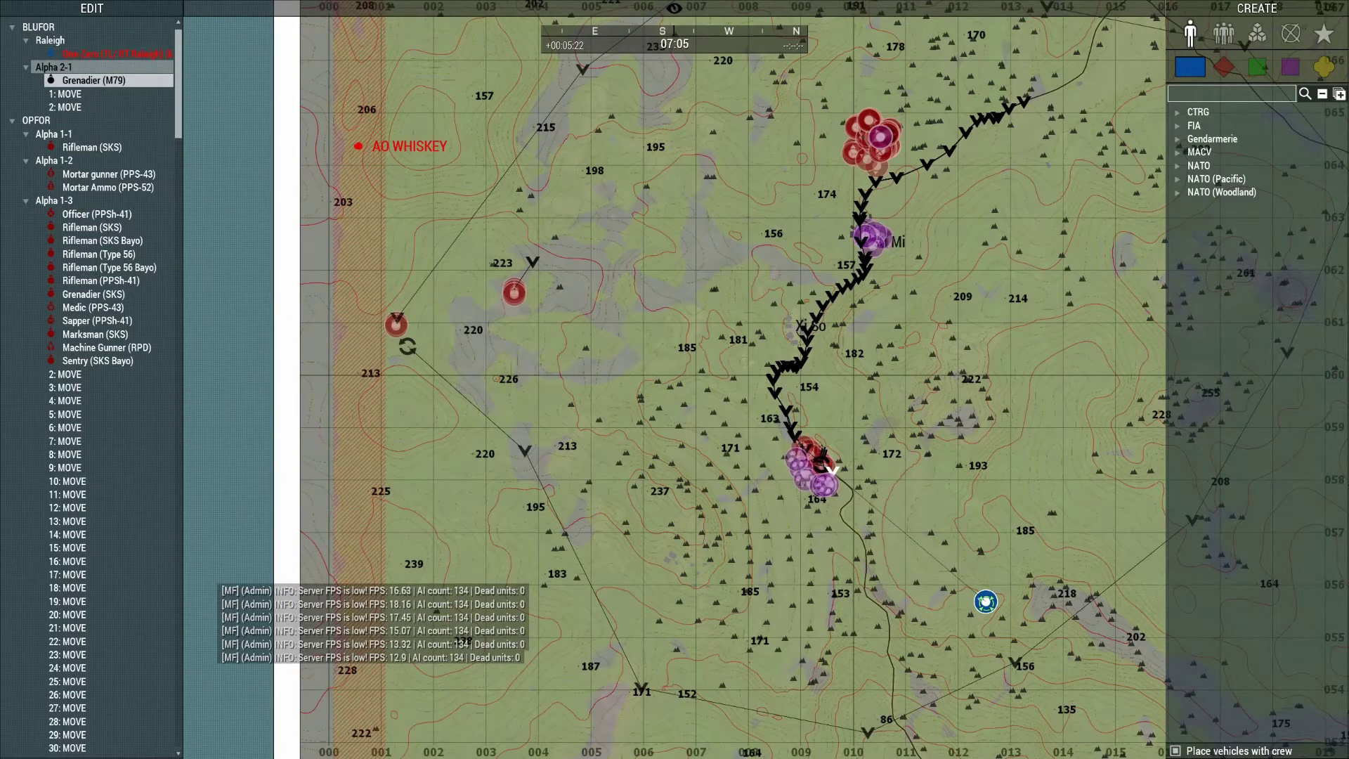
scroll(757, 483, "up", 2)
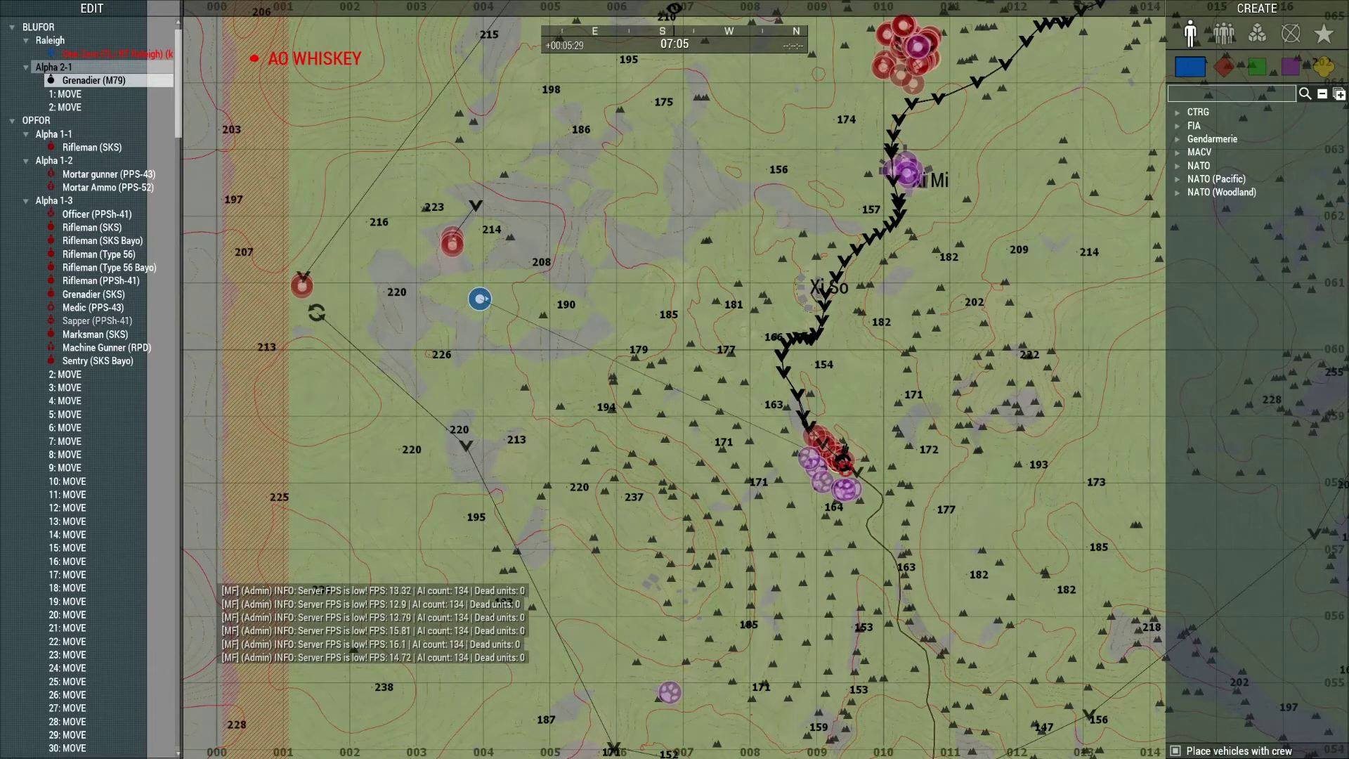
left_click_drag(857, 473, 577, 358)
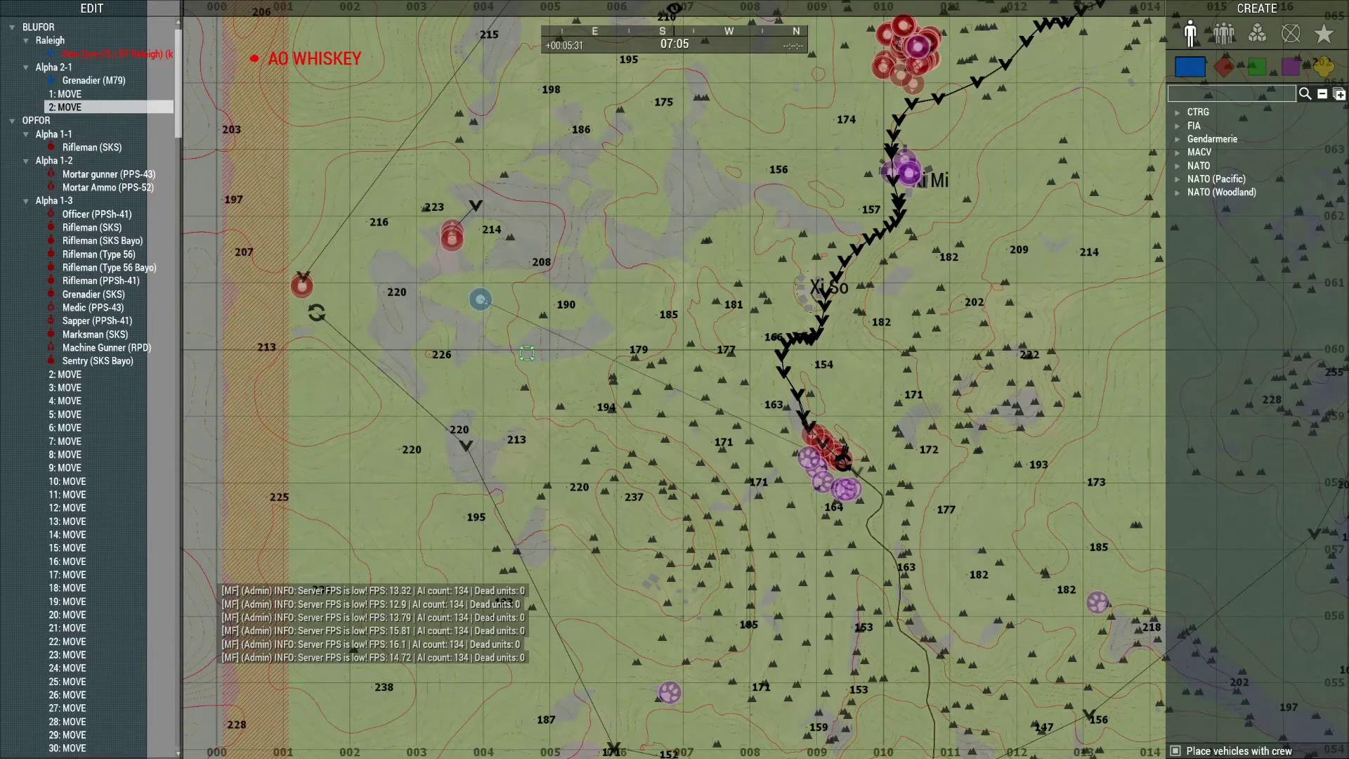
scroll(836, 468, "up", 5)
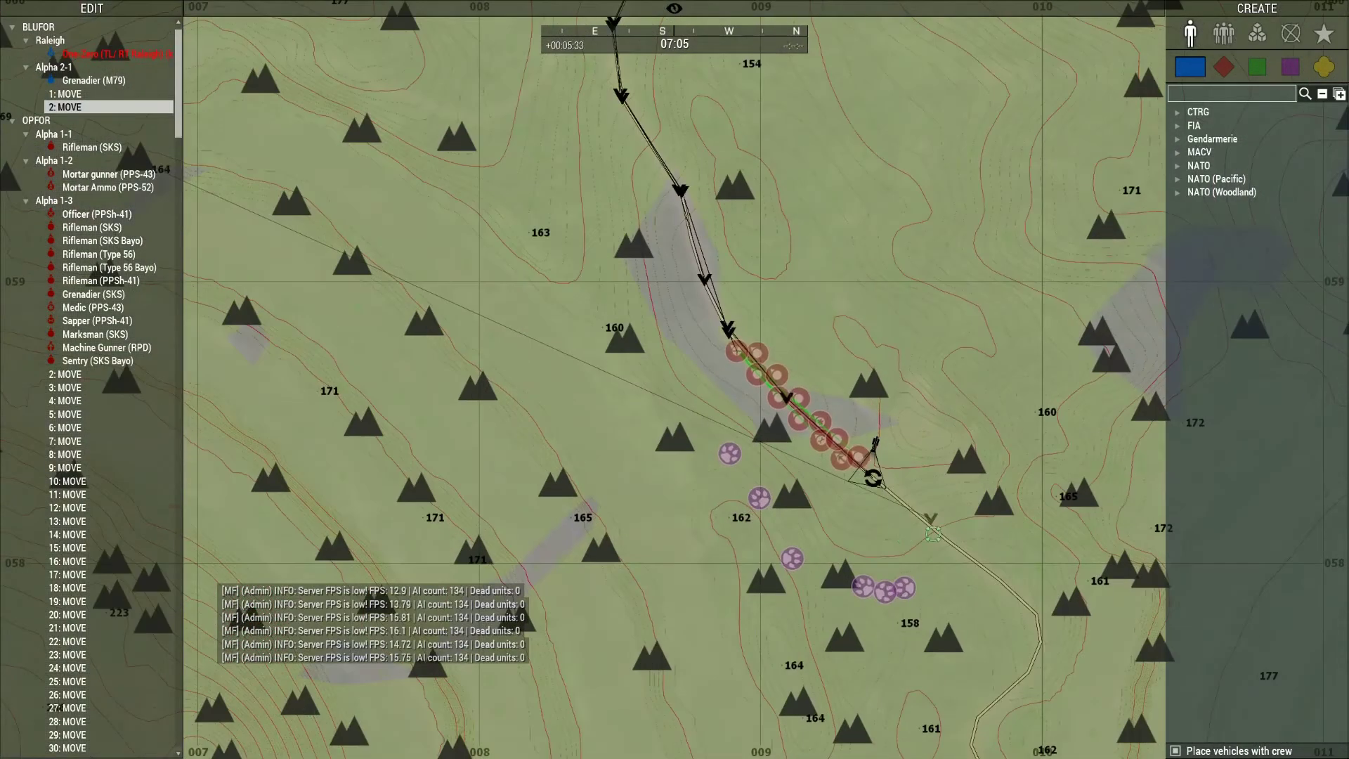
scroll(927, 529, "up", 1)
left_click_drag(932, 513, 242, 222)
scroll(285, 241, "down", 3)
scroll(335, 269, "down", 5)
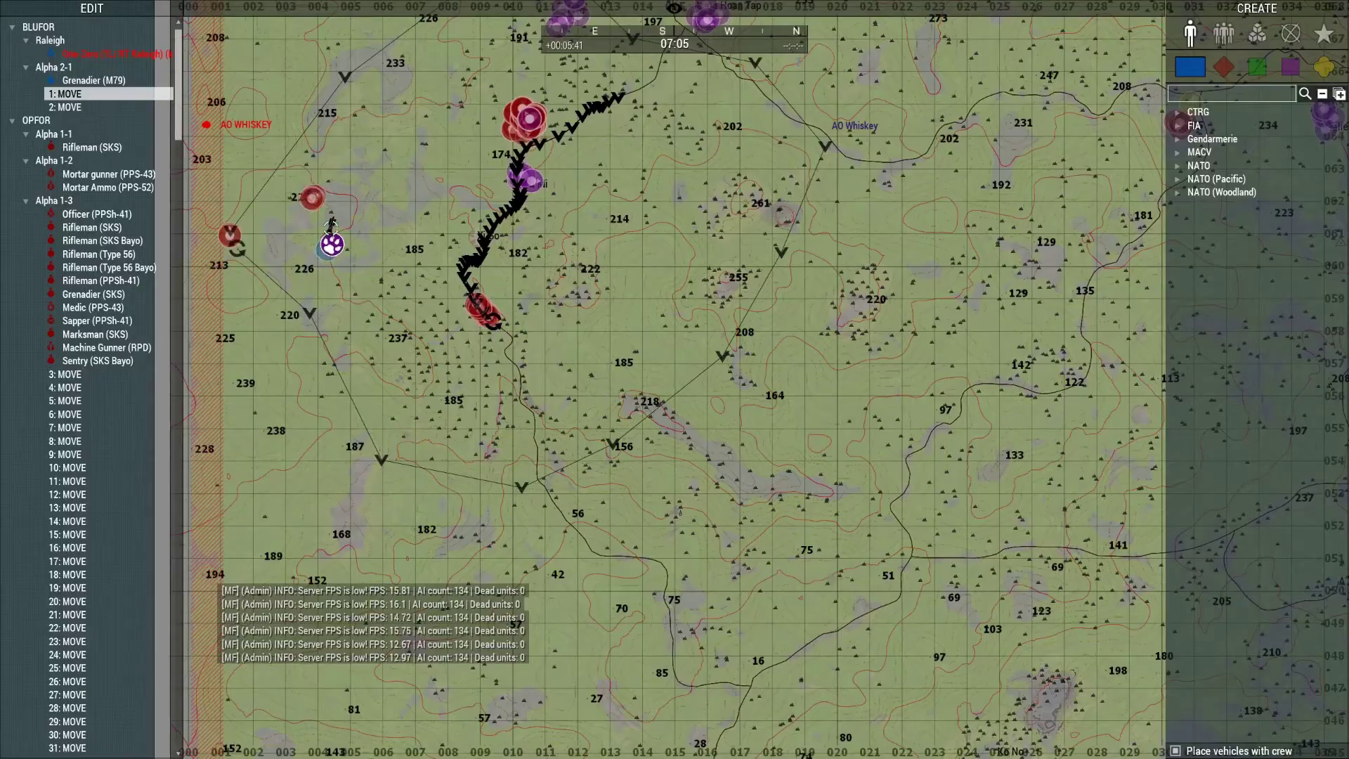
key("m")
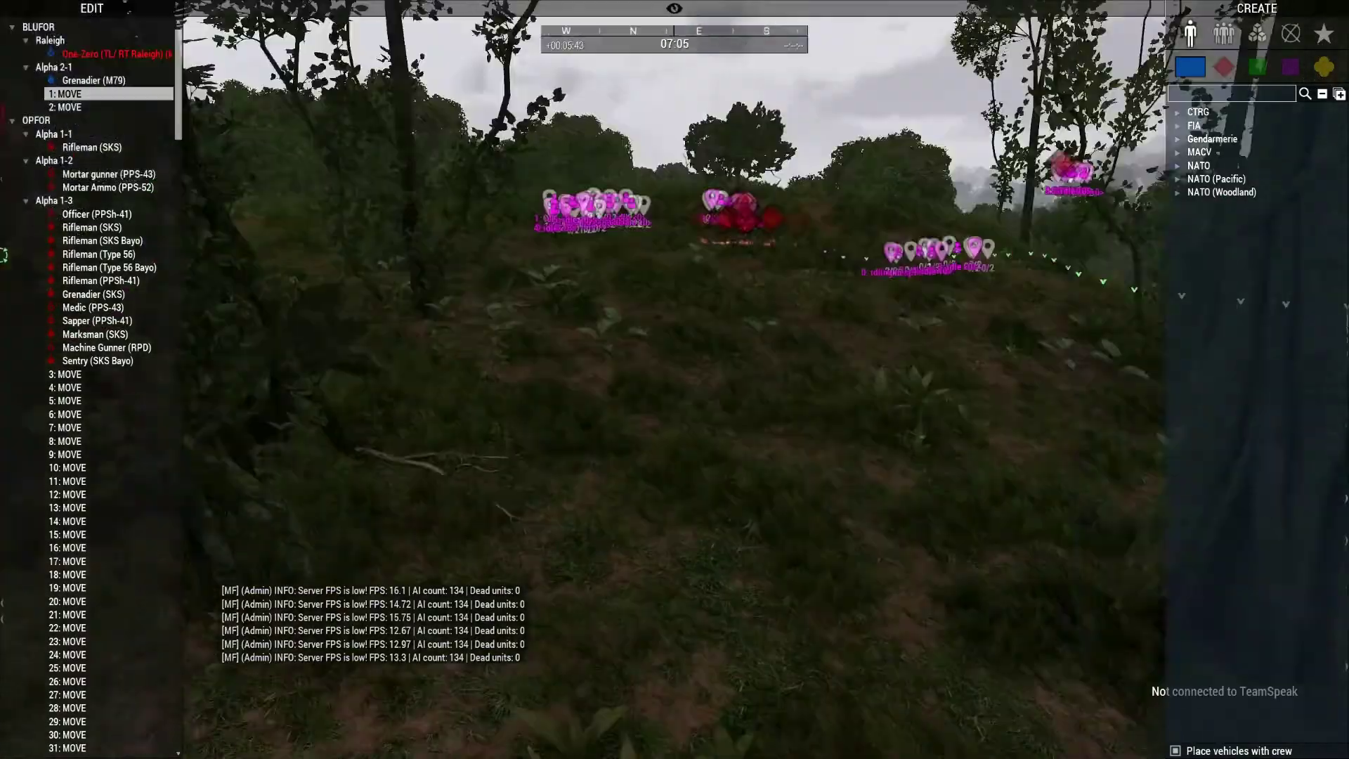
key("w")
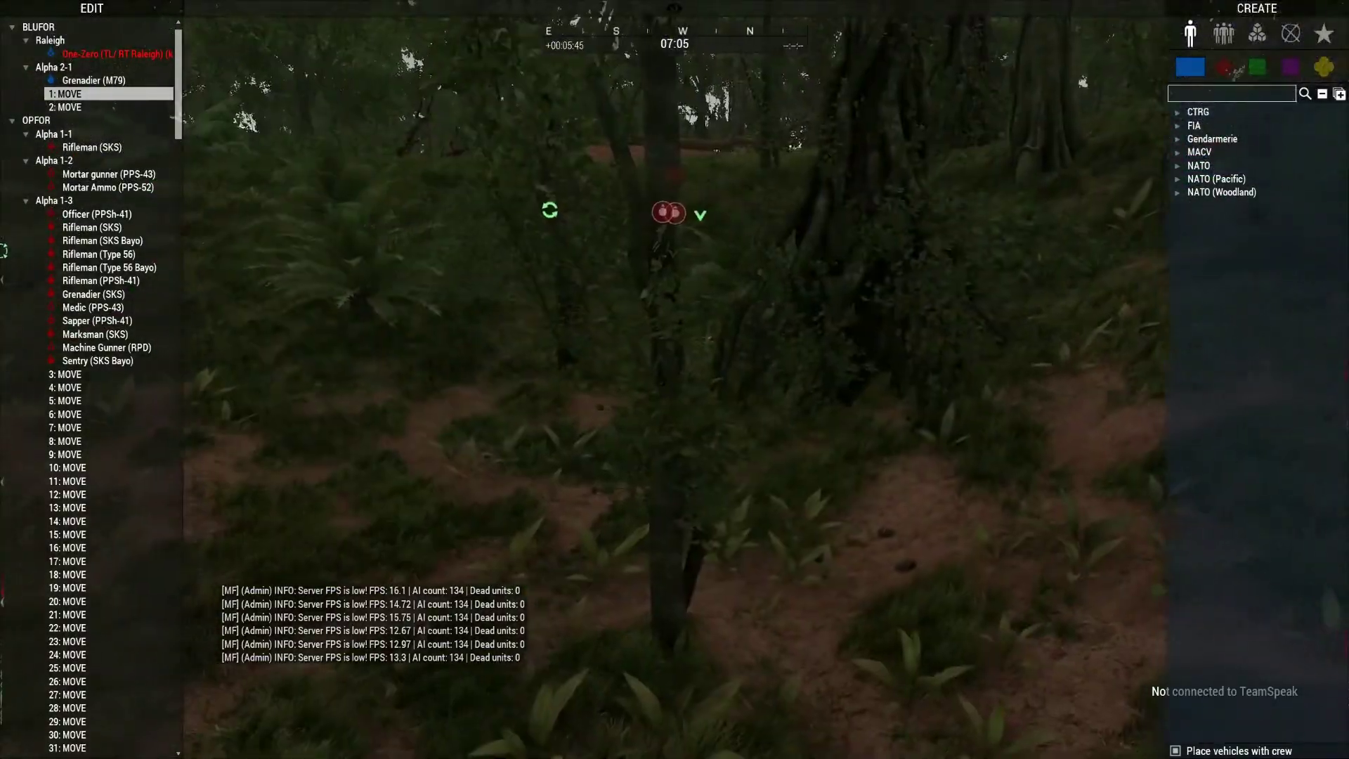
key("w")
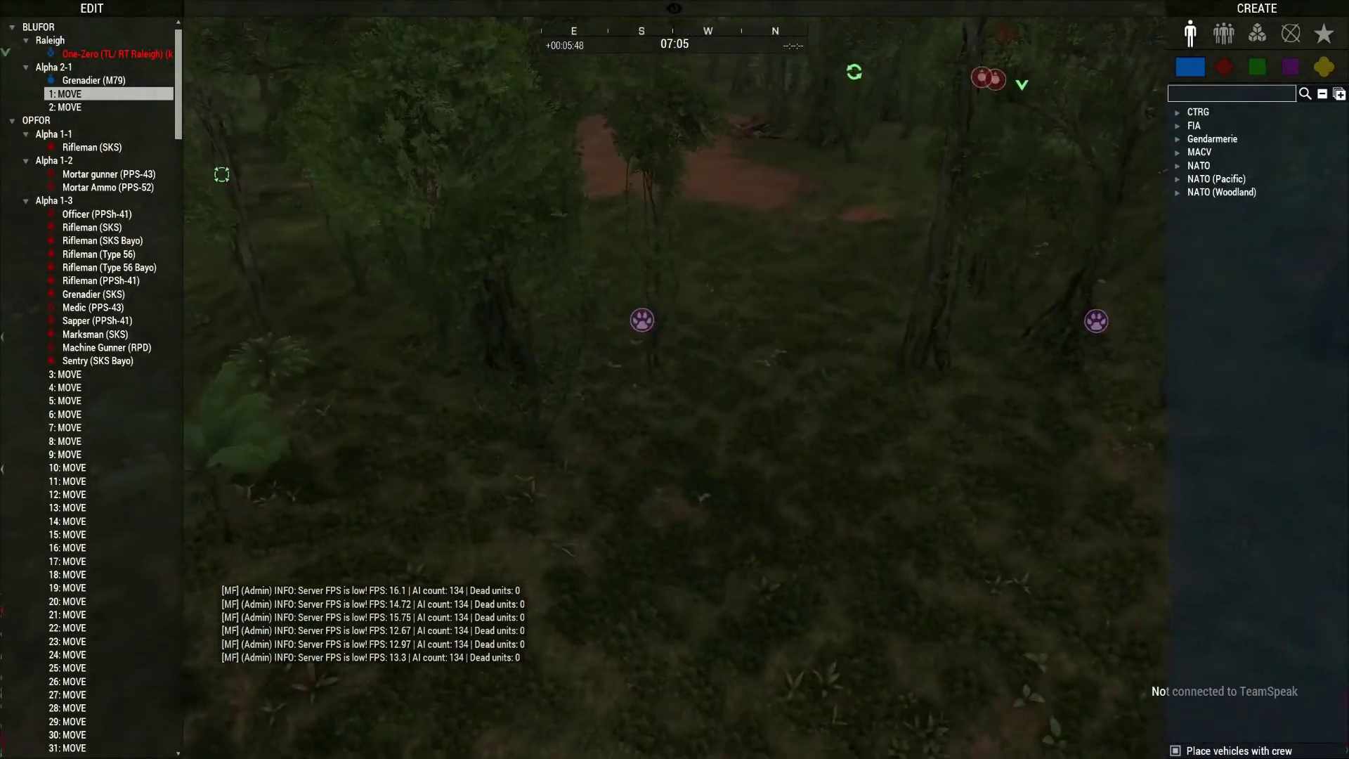
right_click_drag(222, 165, 658, 310)
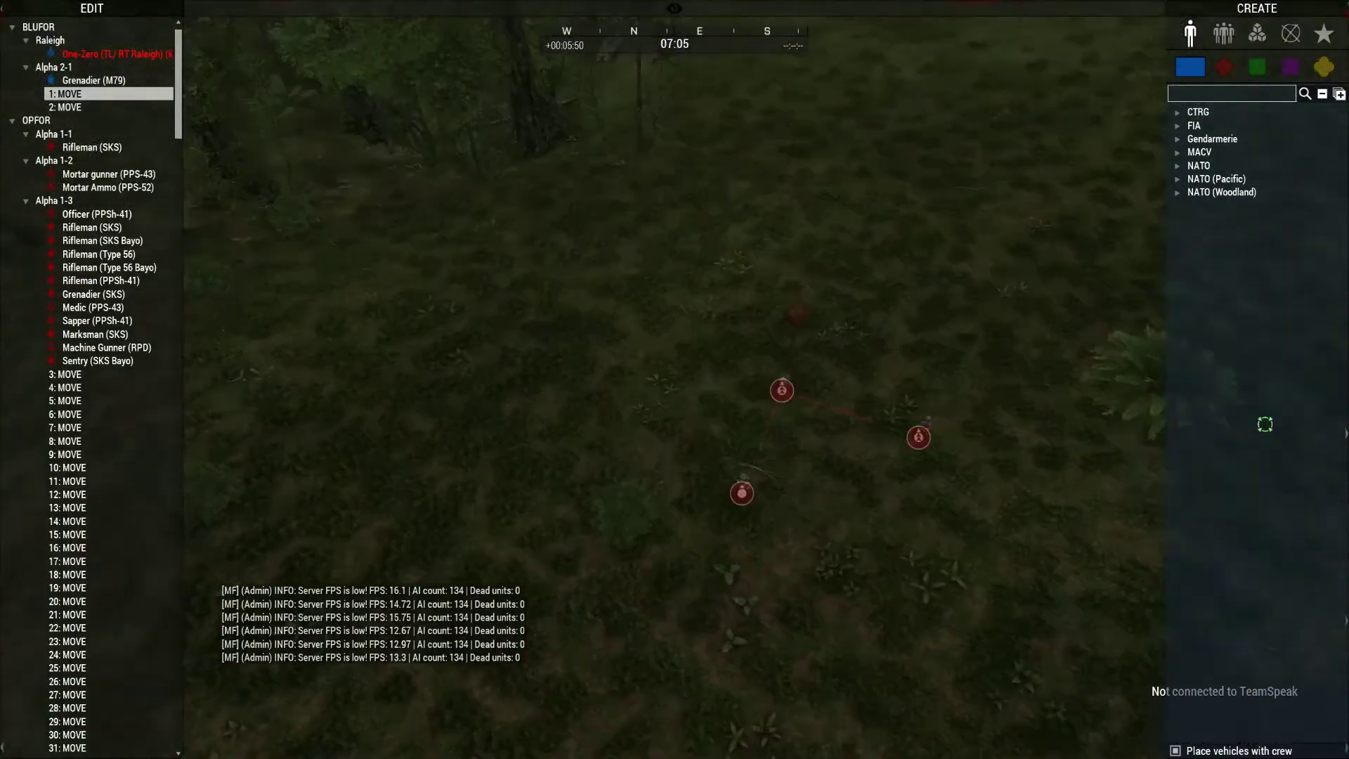
key("a")
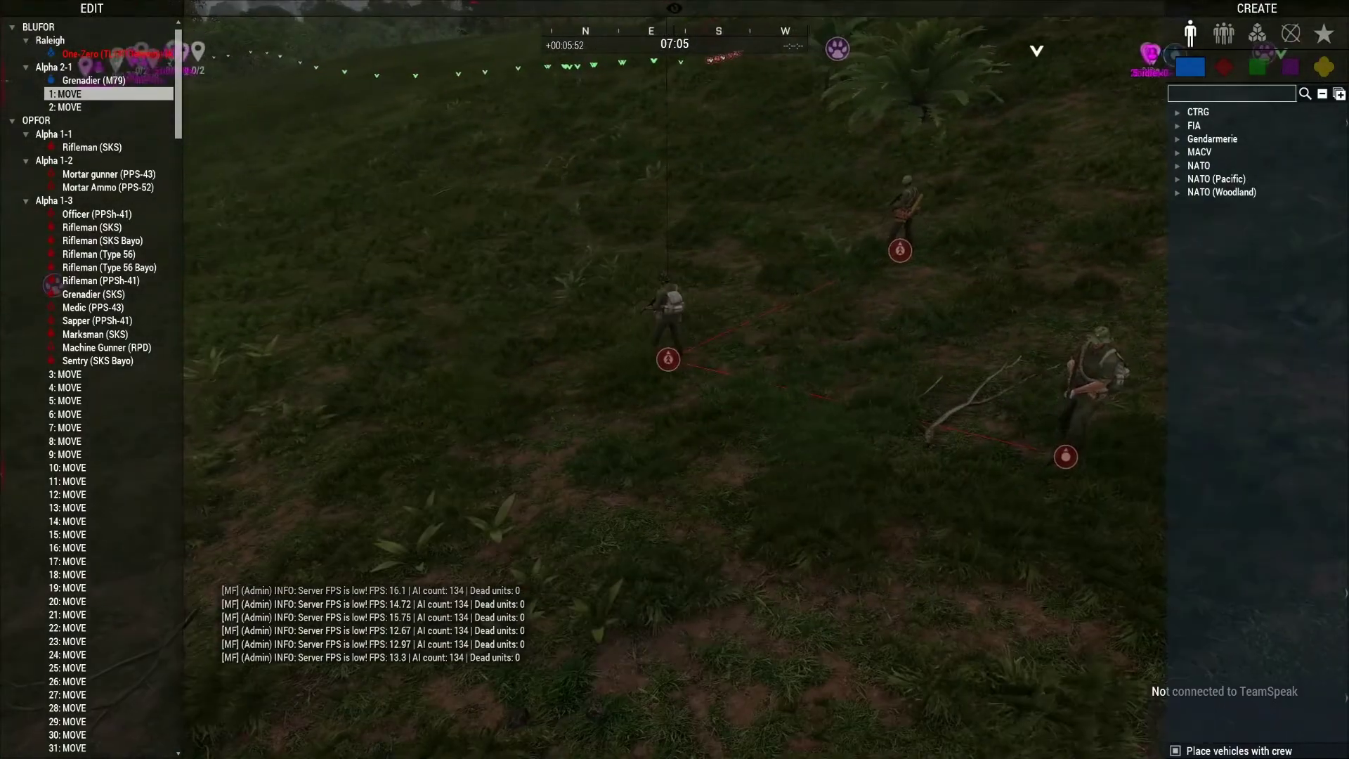
key("d")
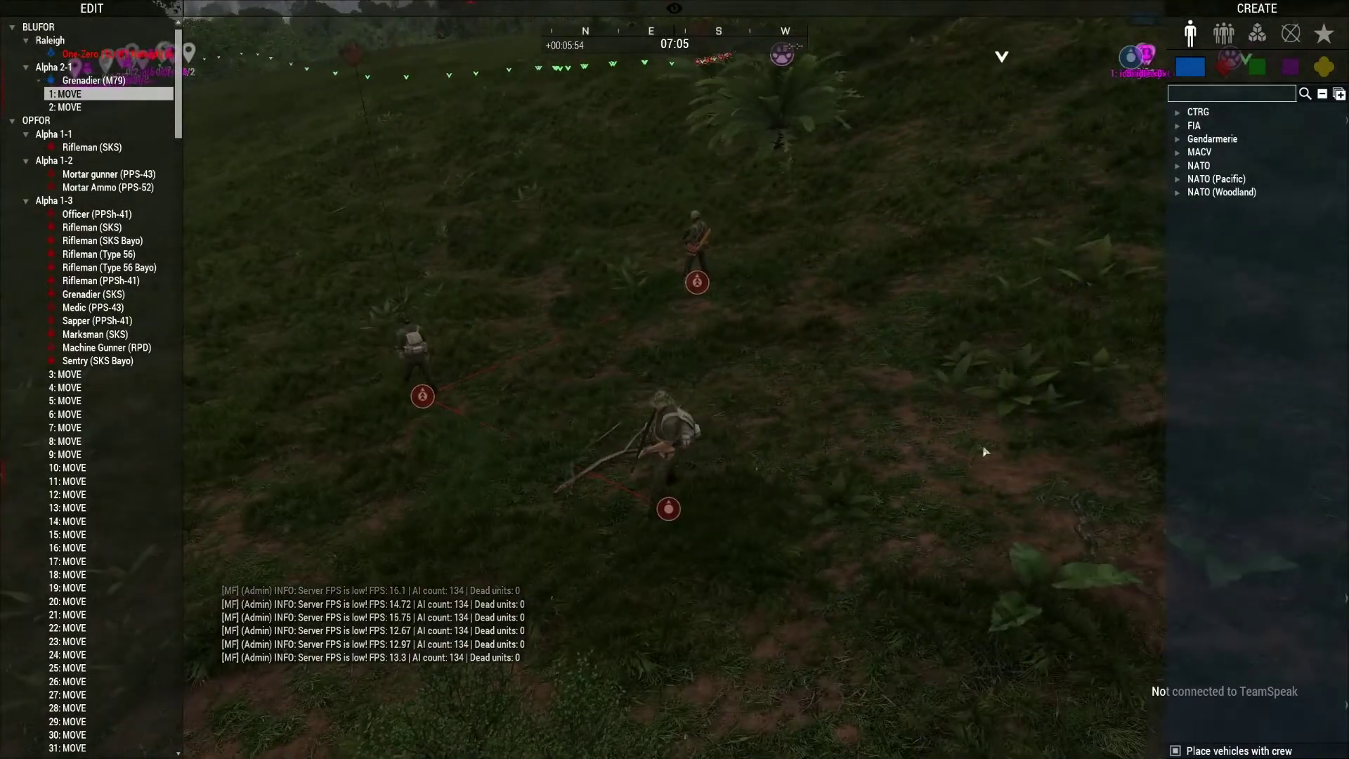
key("a")
right_click_drag(744, 434, 946, 333)
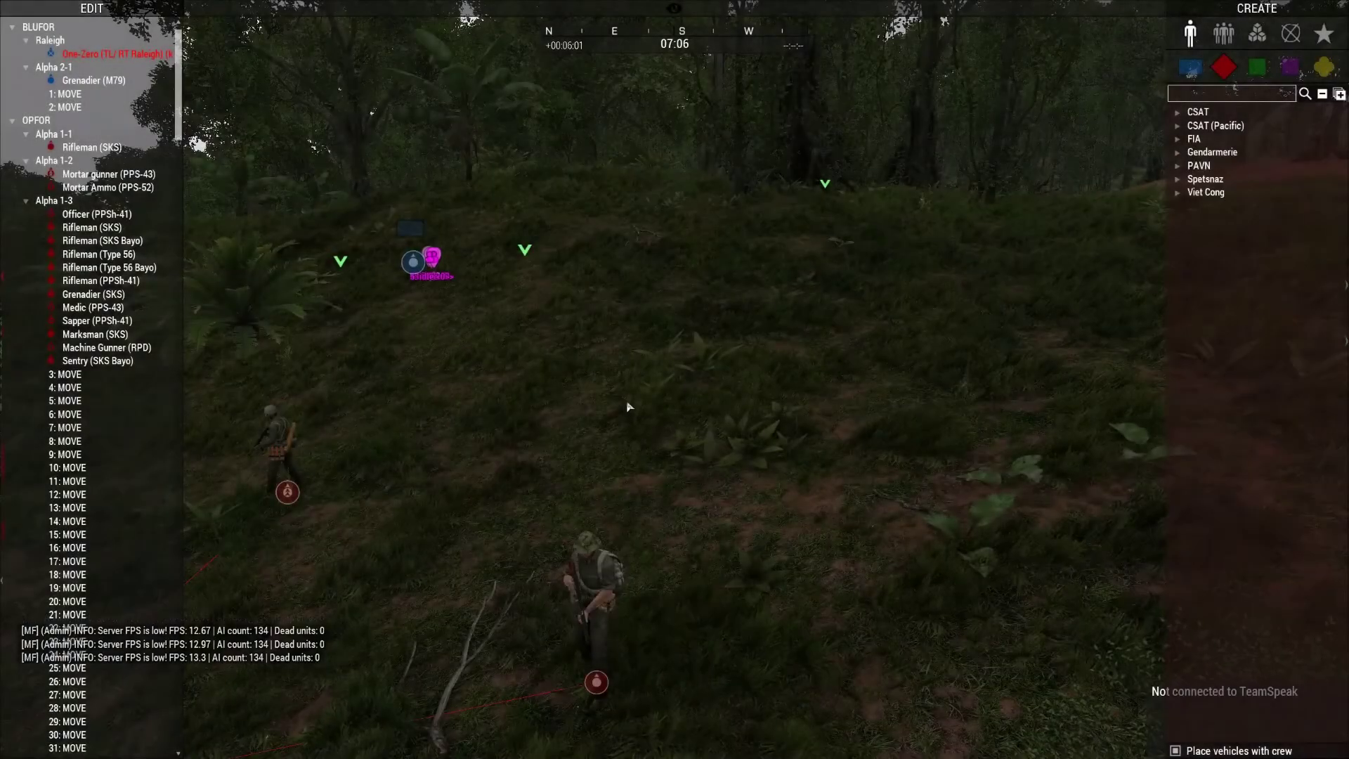
Step: Delete the Grenadier (M79) and its two move waypoints from the map
key("m")
scroll(630, 412, "down", 2)
scroll(443, 308, "up", 4)
scroll(455, 257, "up", 5)
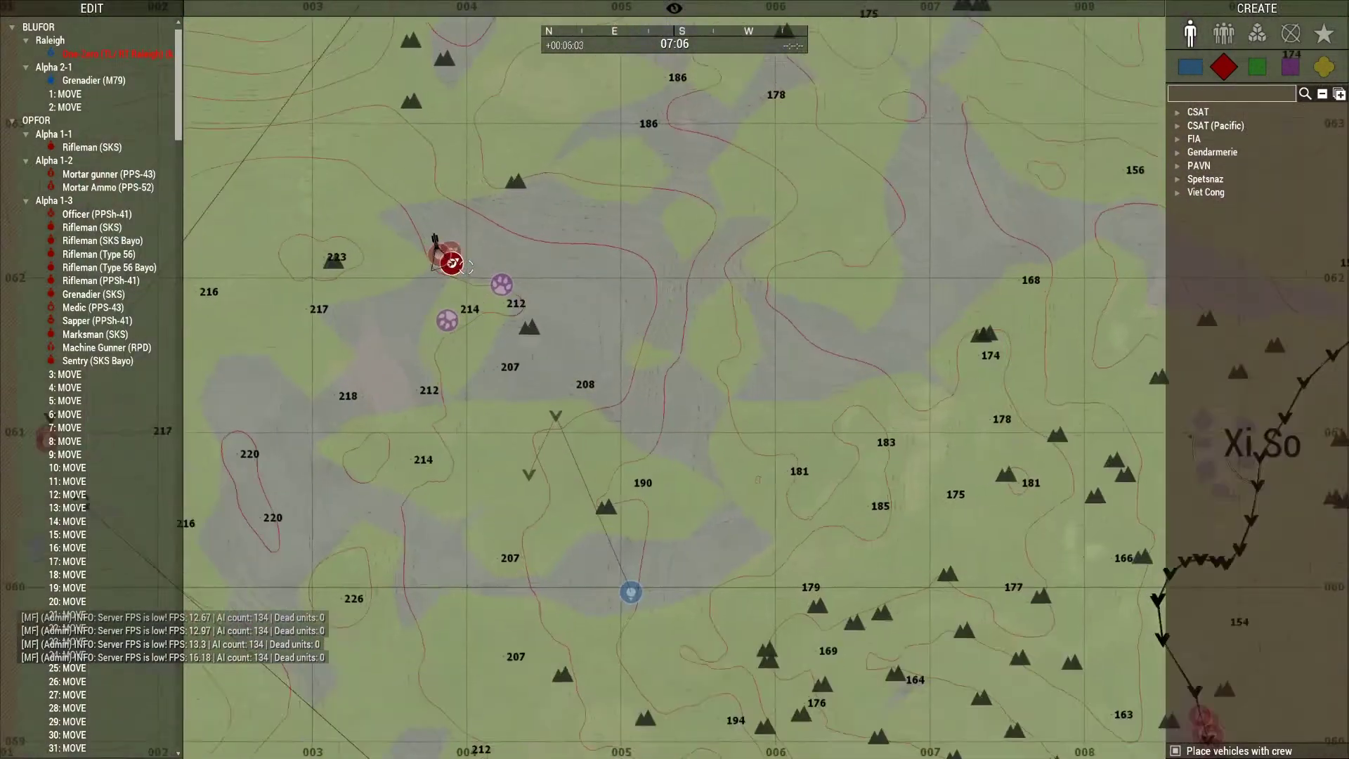
scroll(490, 337, "down", 3)
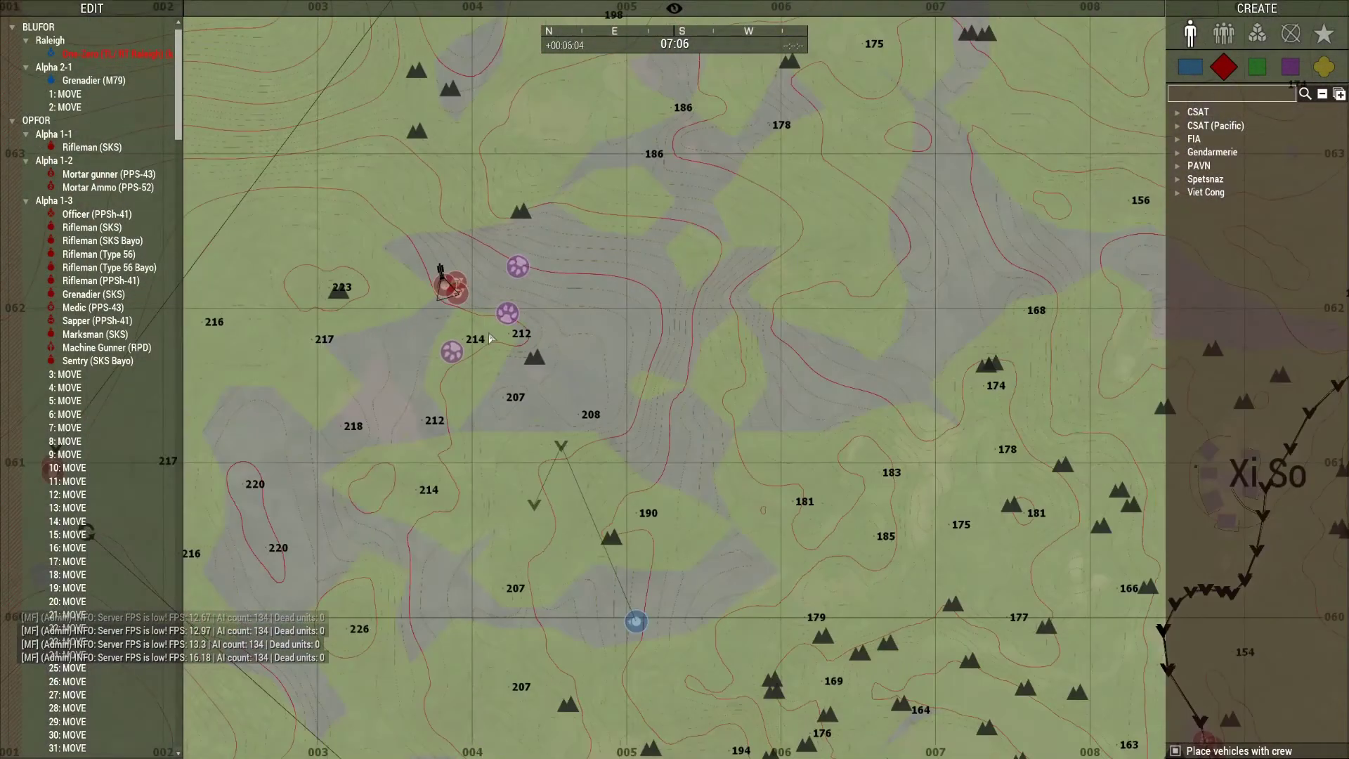
scroll(490, 334, "down", 2)
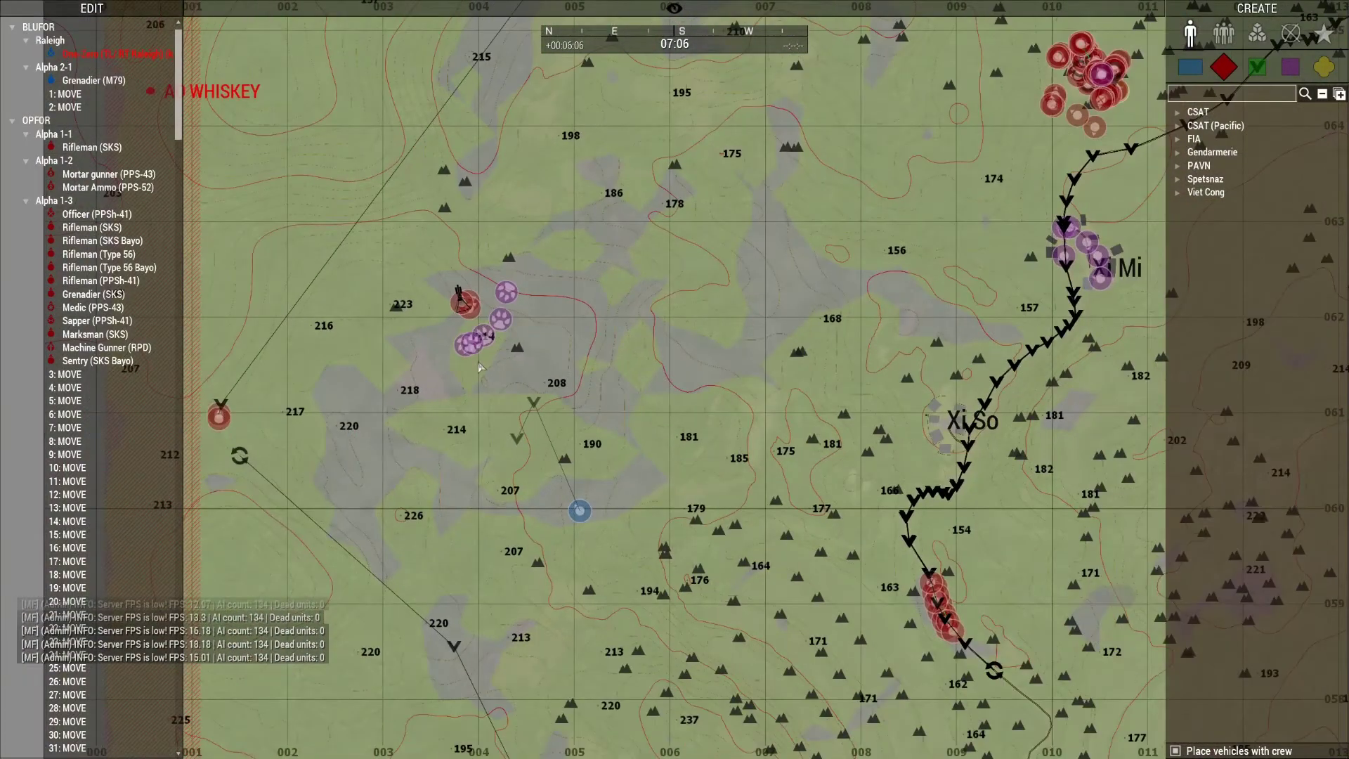
scroll(480, 367, "down", 2)
scroll(488, 354, "up", 3)
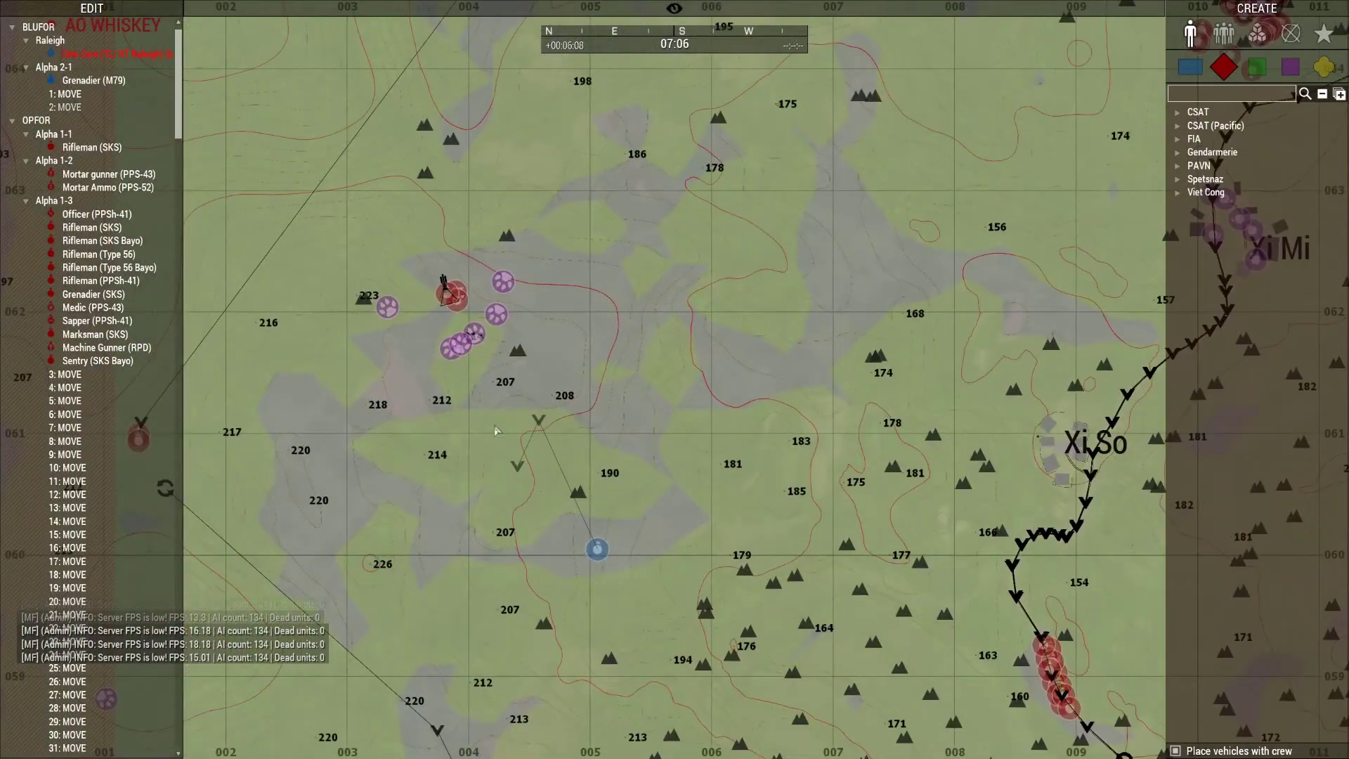
left_click_drag(647, 589, 644, 583)
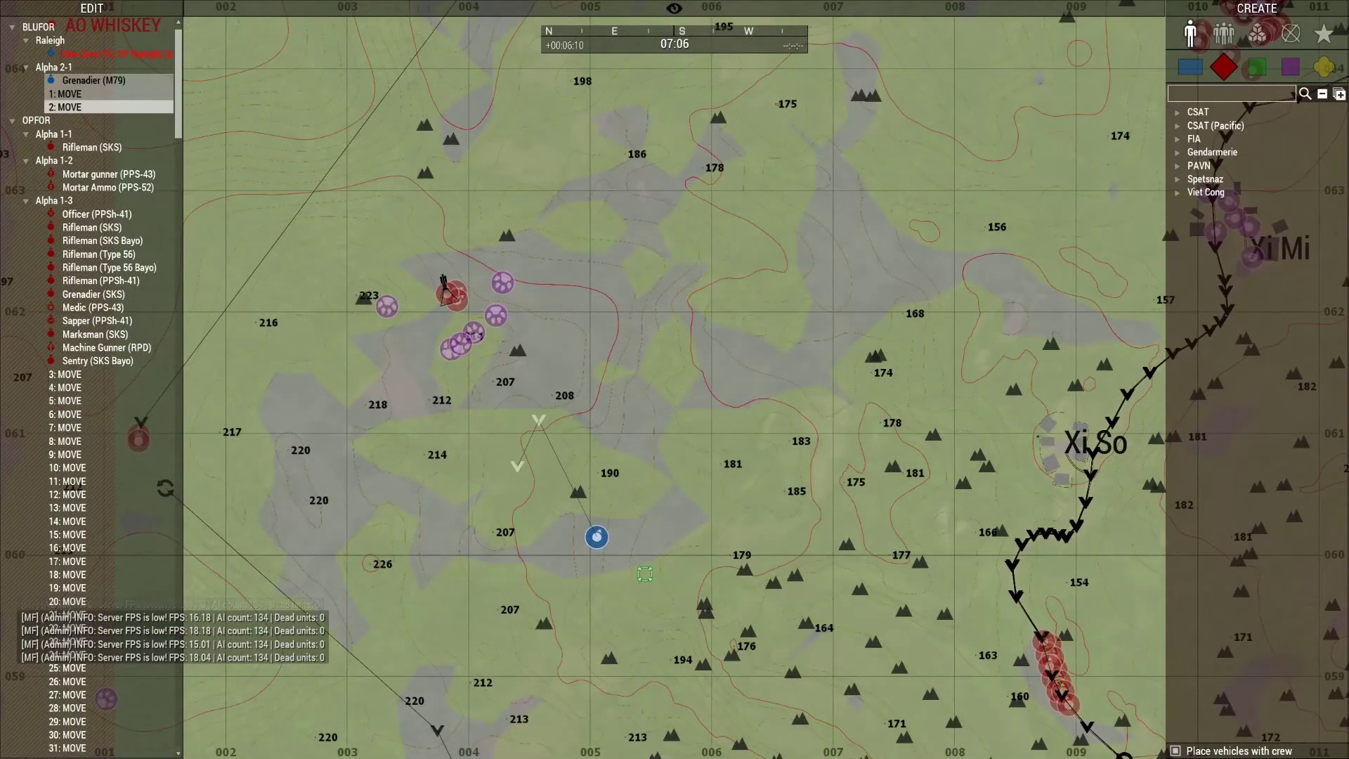
key("Delete")
Step: Back in 3D, bring the camera down toward Alpha 1-3 on the hillside
scroll(457, 319, "up", 5)
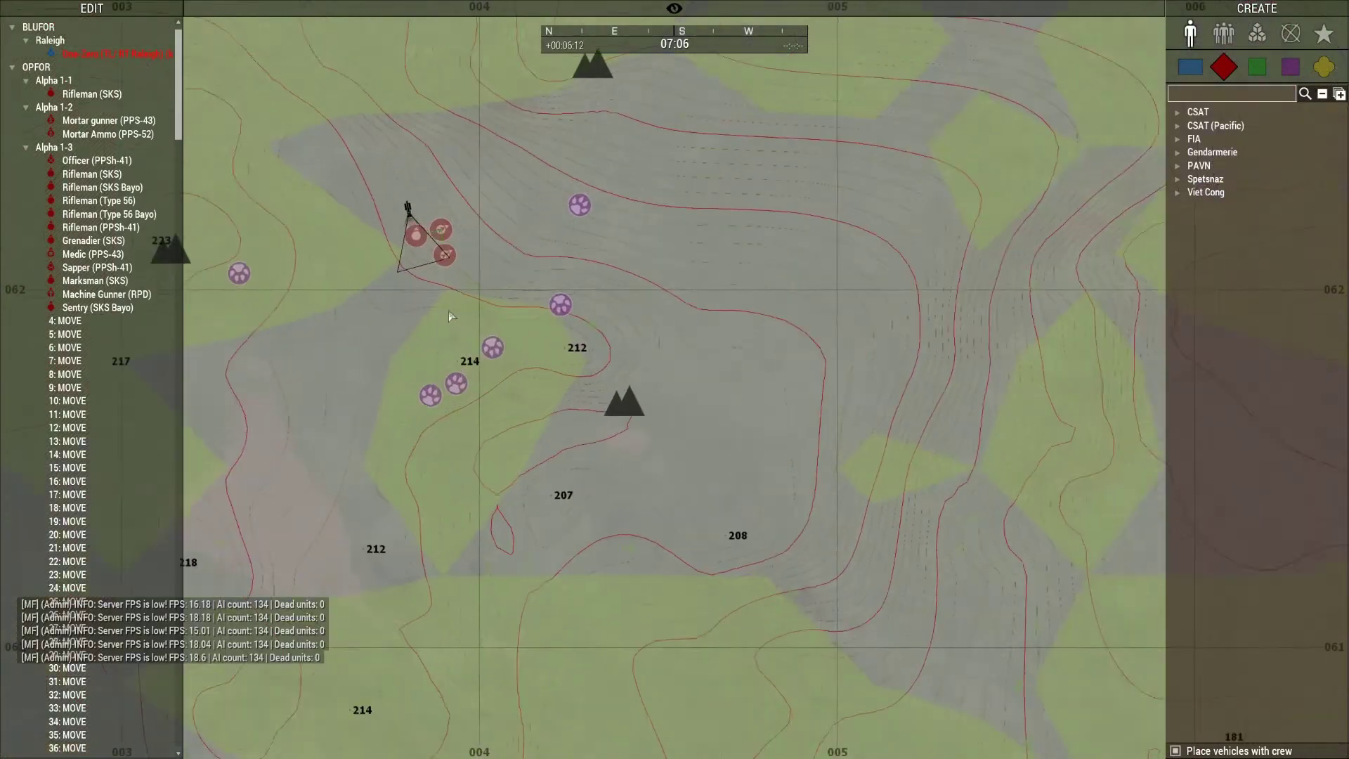
key("m")
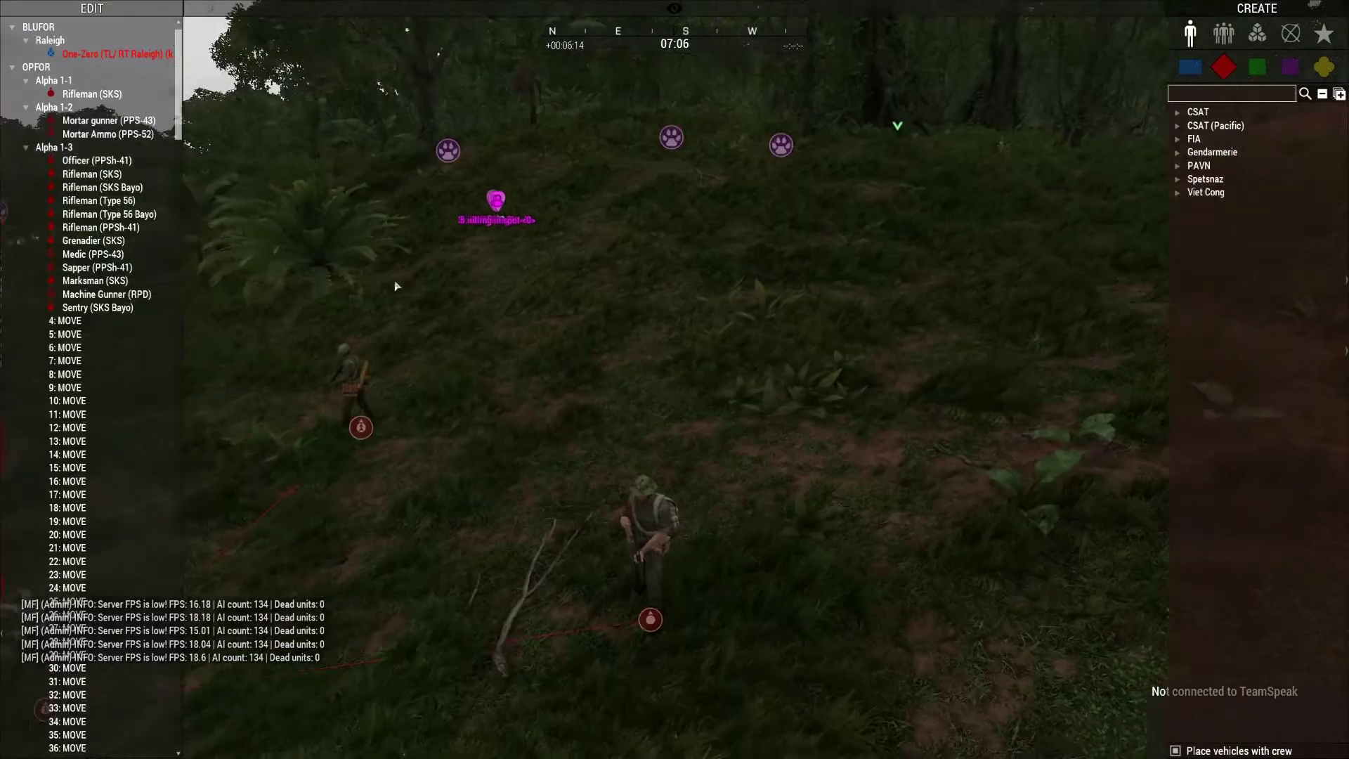
key("z")
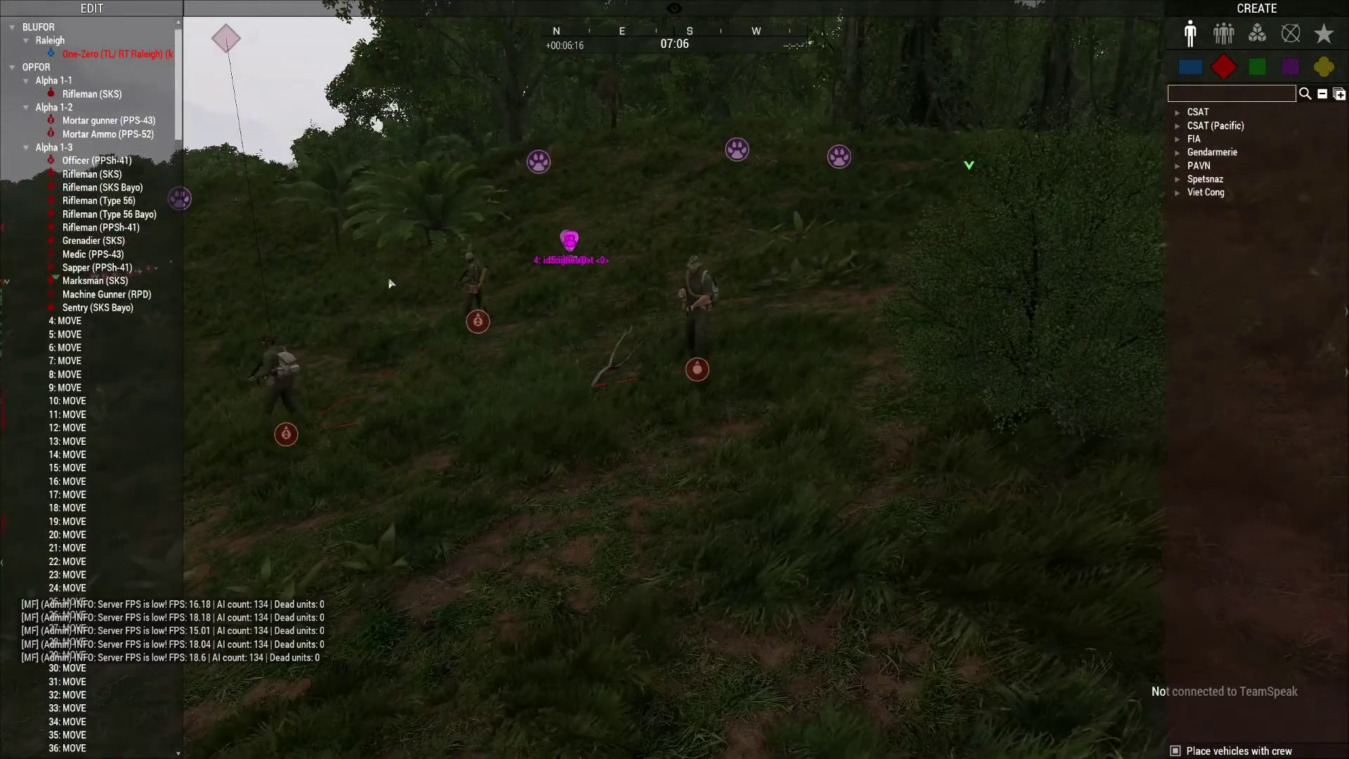
key("w")
right_click_drag(391, 284, 219, 304)
key("d")
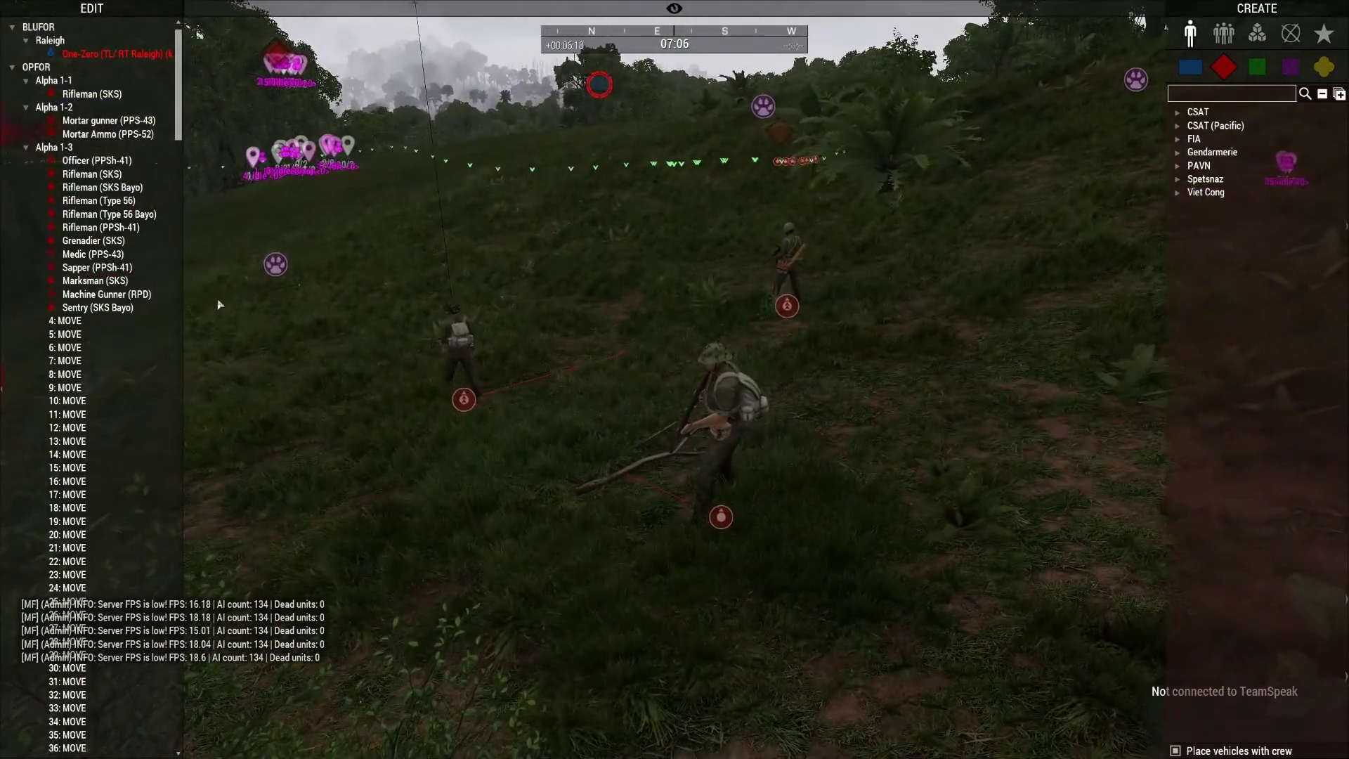
Step: Select the three Charlie 1-2 mortar units and add a Move waypoint to their east
key("m")
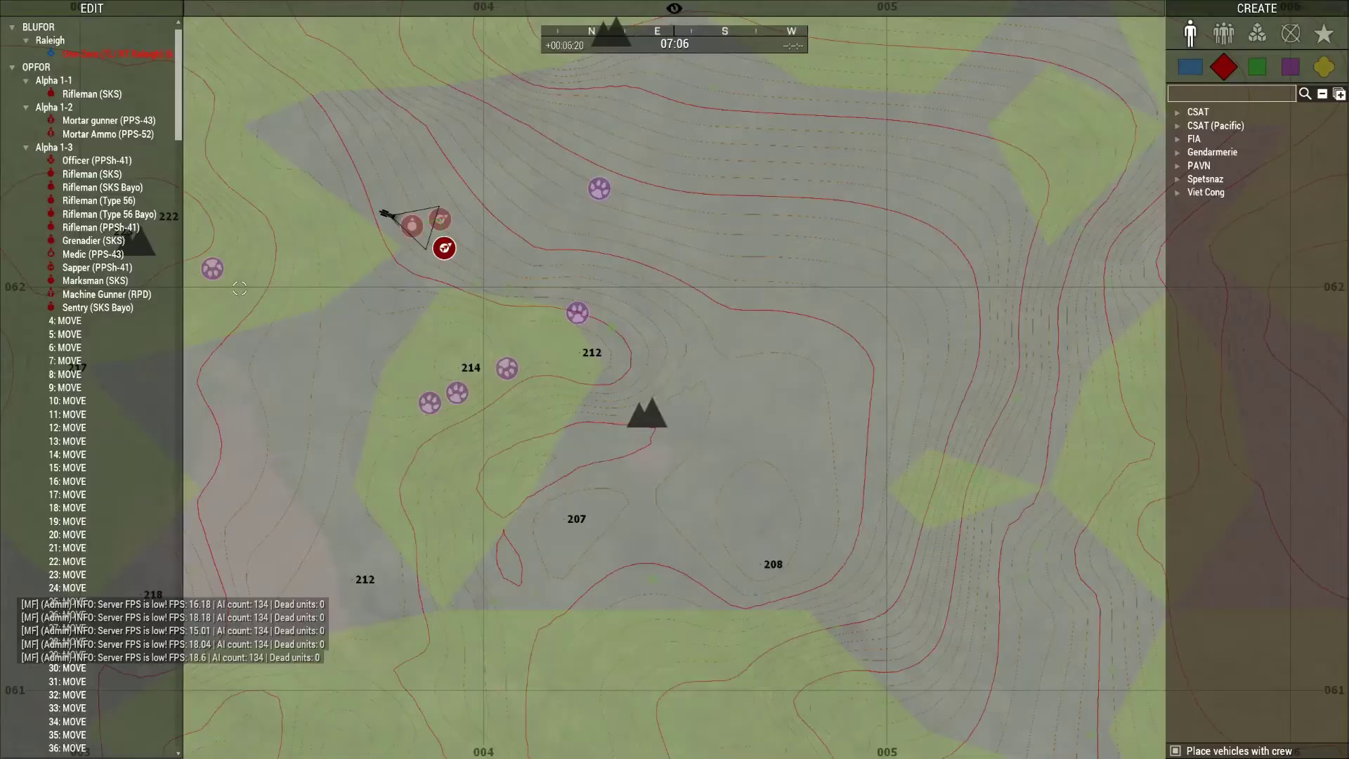
scroll(390, 280, "down", 2)
scroll(390, 280, "down", 2)
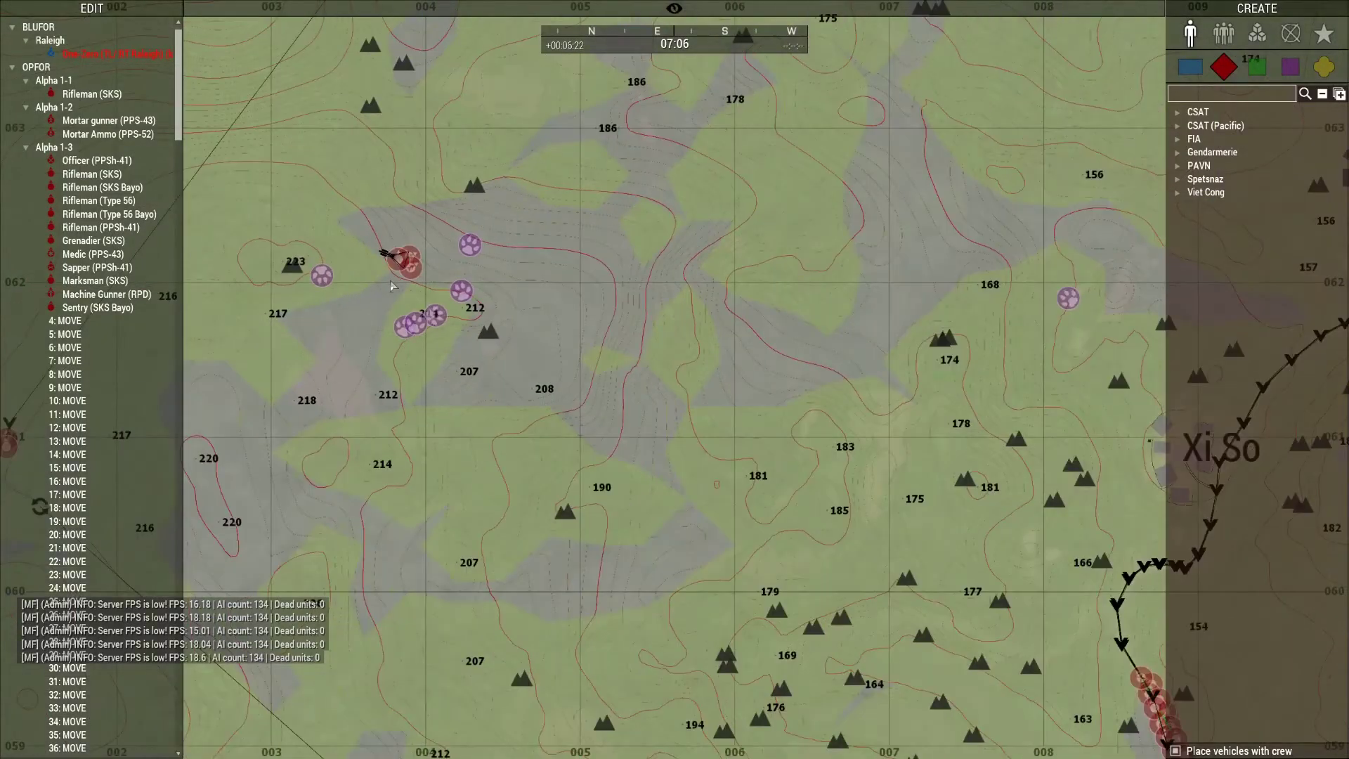
scroll(390, 281, "down", 2)
scroll(390, 280, "down", 2)
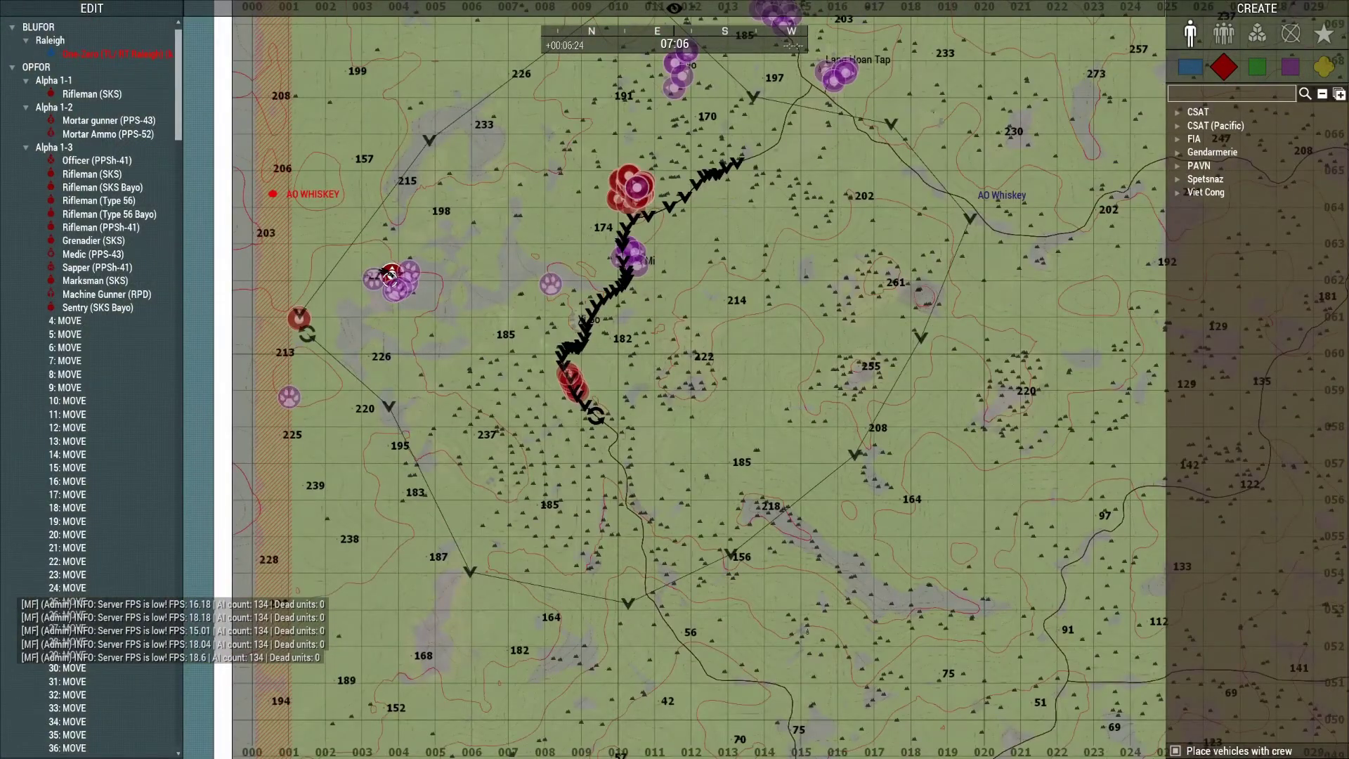
scroll(390, 280, "up", 5)
left_click_drag(403, 176, 631, 357)
left_click_drag(485, 291, 486, 291)
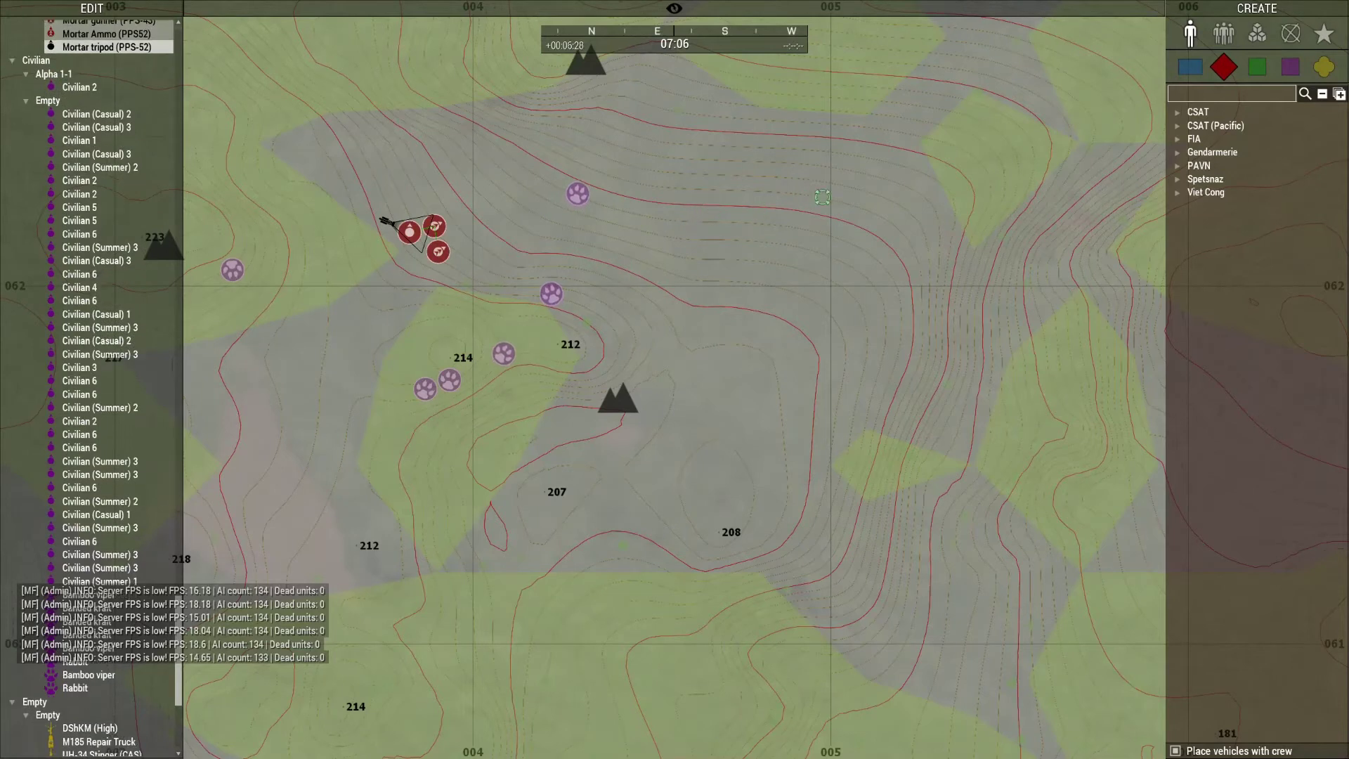
right_click(872, 163)
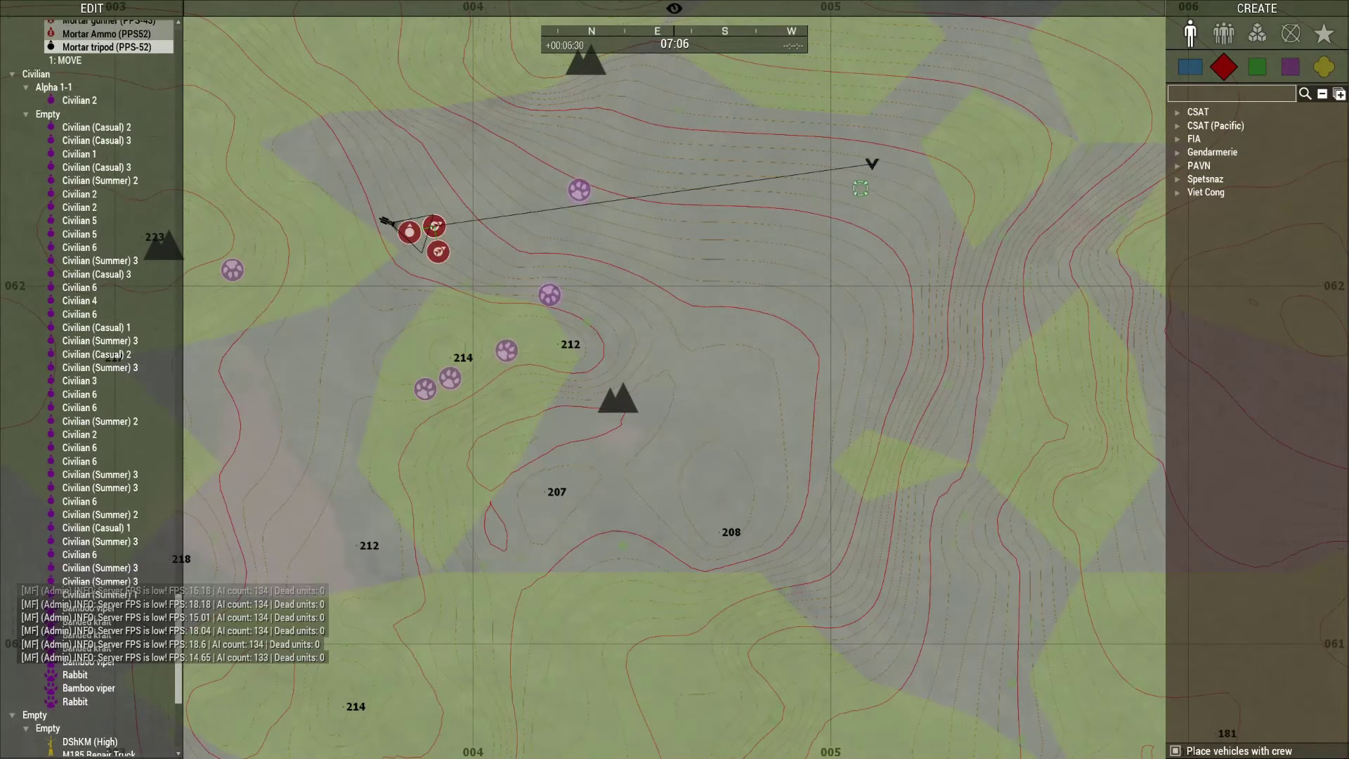
double_click(872, 164)
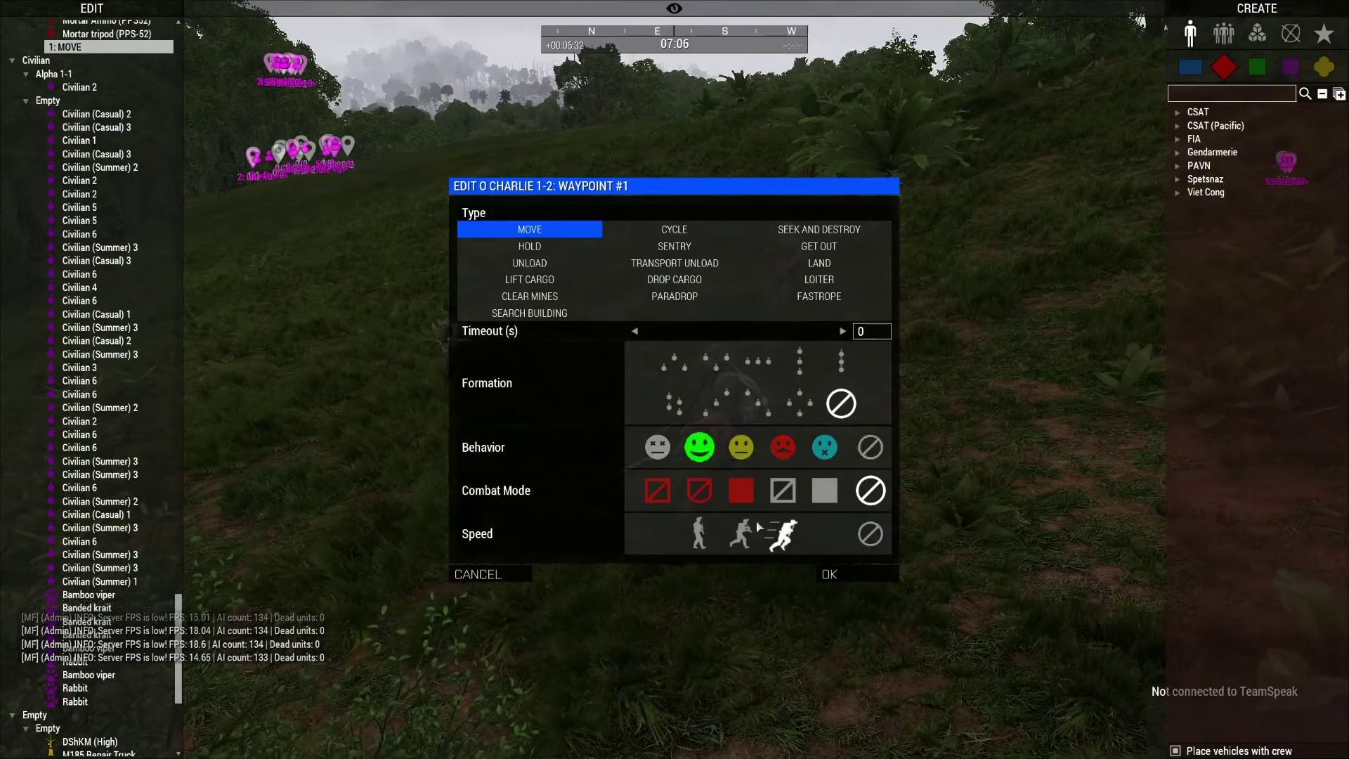
left_click(829, 574)
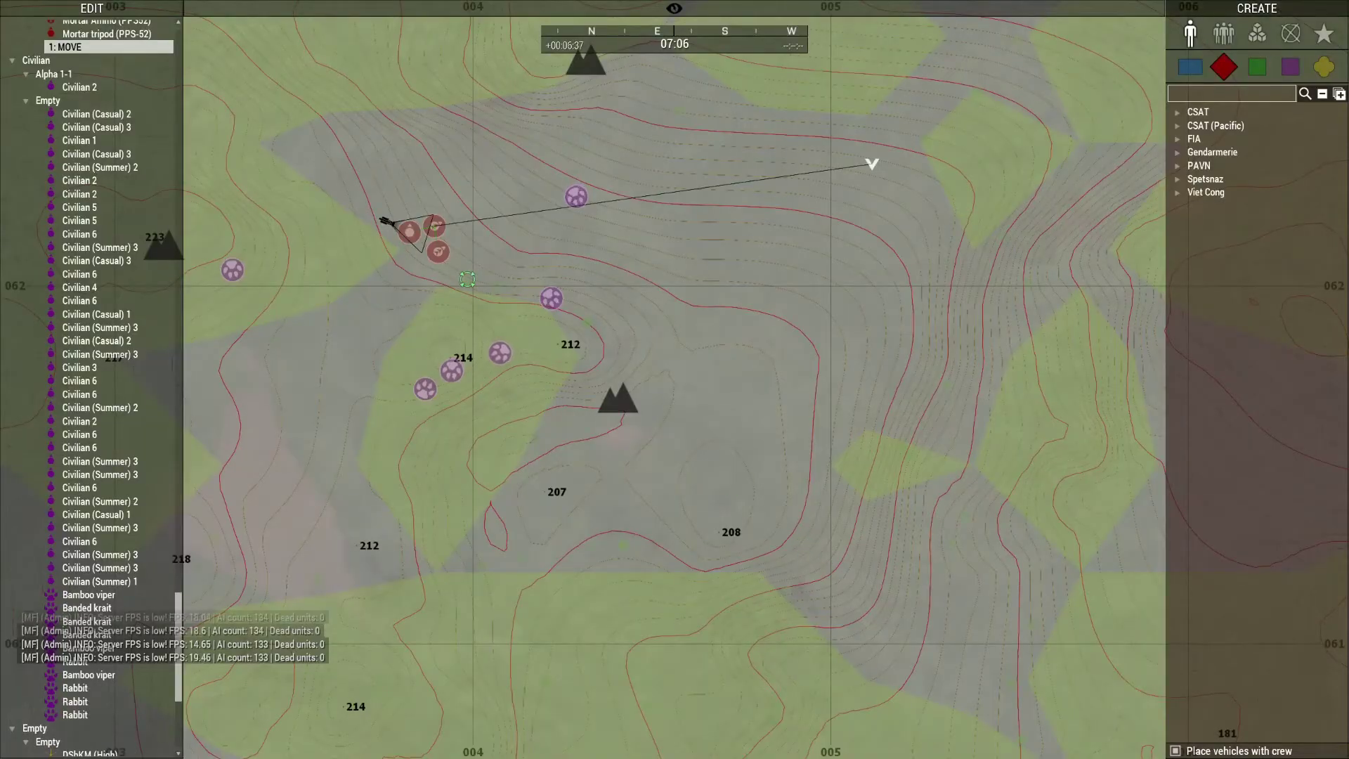
Step: Place a Teleport Players module on the hillside and confirm teleporting the player
key("m")
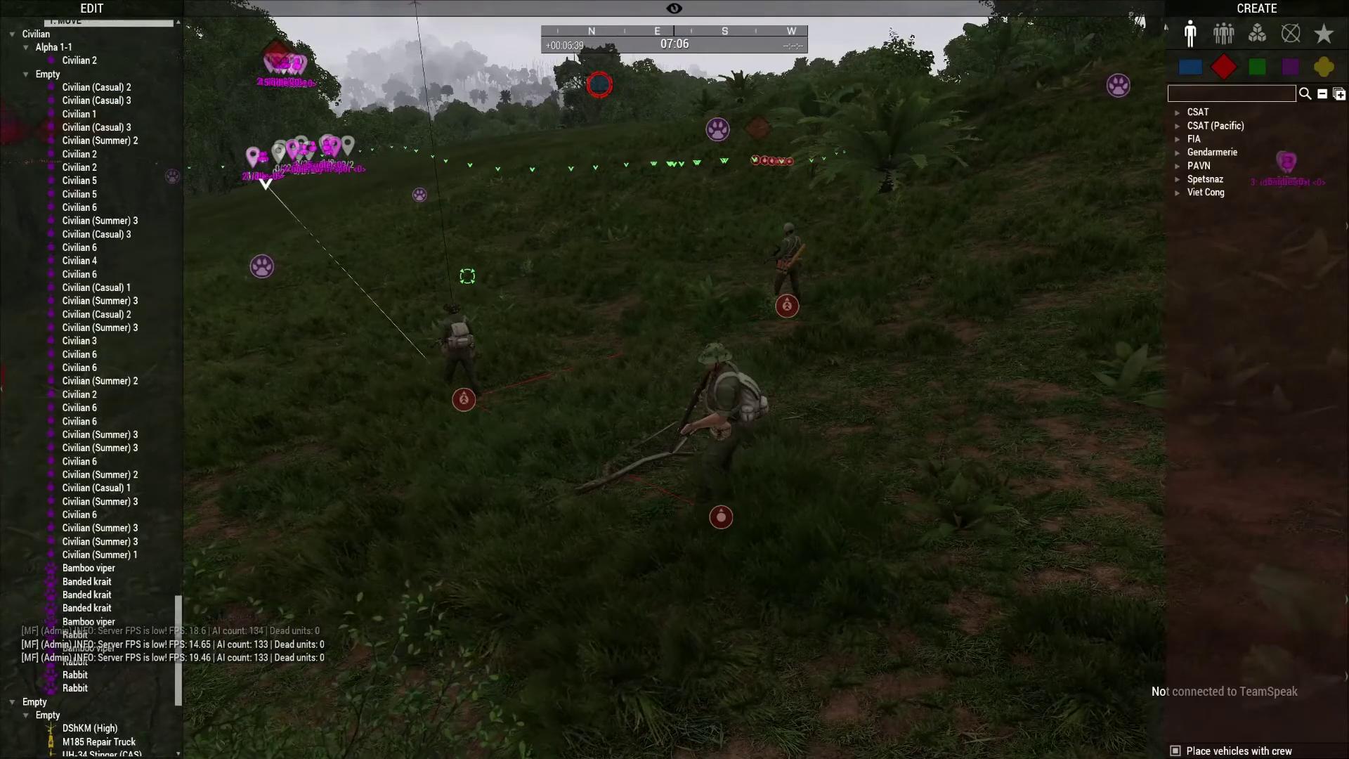
key("m")
left_click(1257, 33)
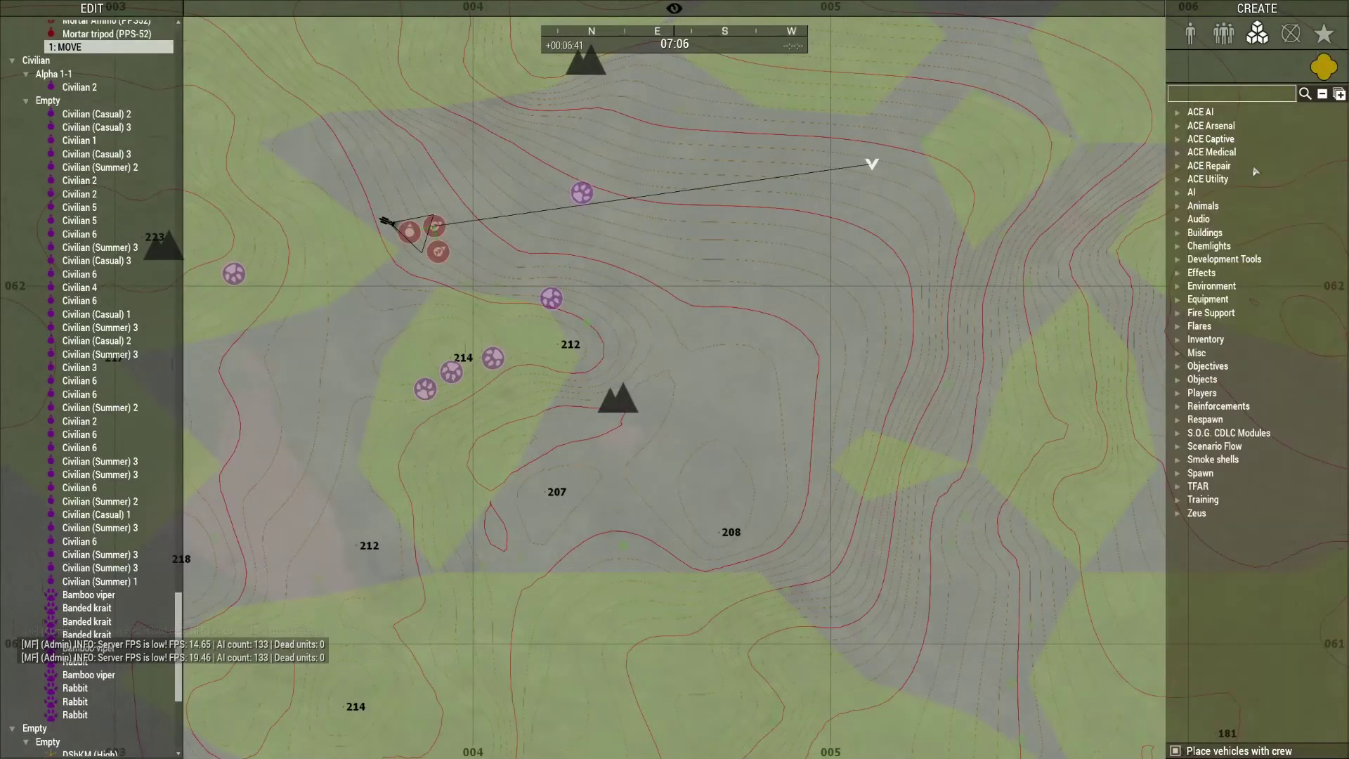
left_click(1176, 395)
left_click(1203, 420)
left_click(457, 440)
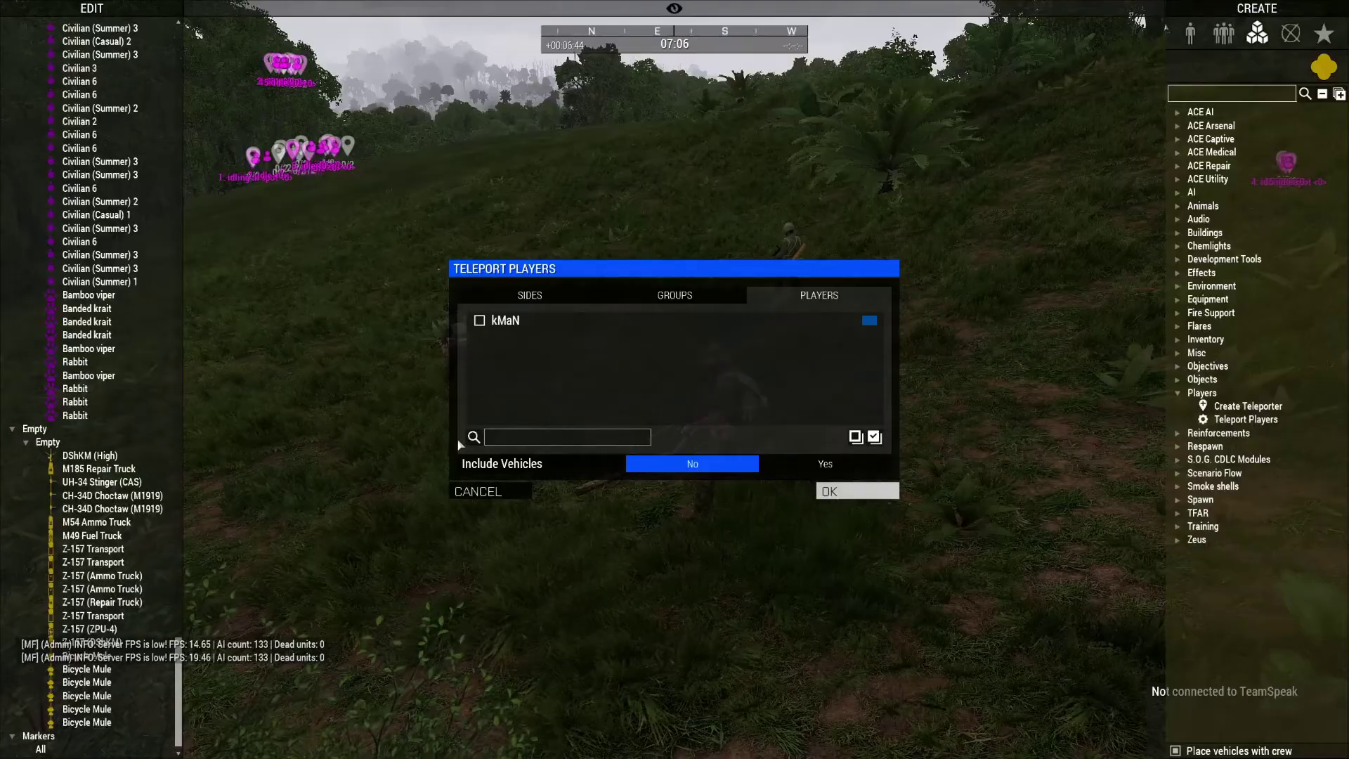
left_click(826, 494)
Step: Orbit the 3D camera down toward the soldiers
key("m")
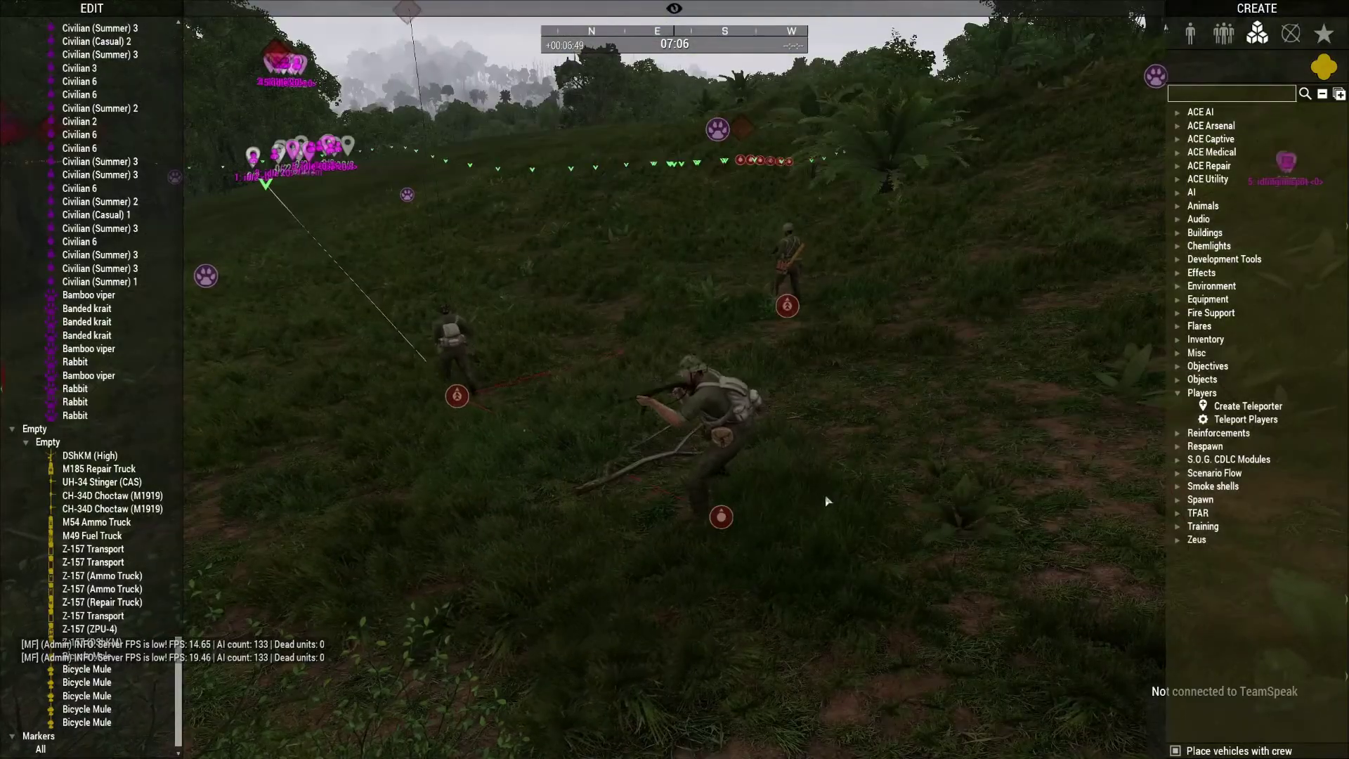
right_click_drag(828, 501, 729, 519)
key("d")
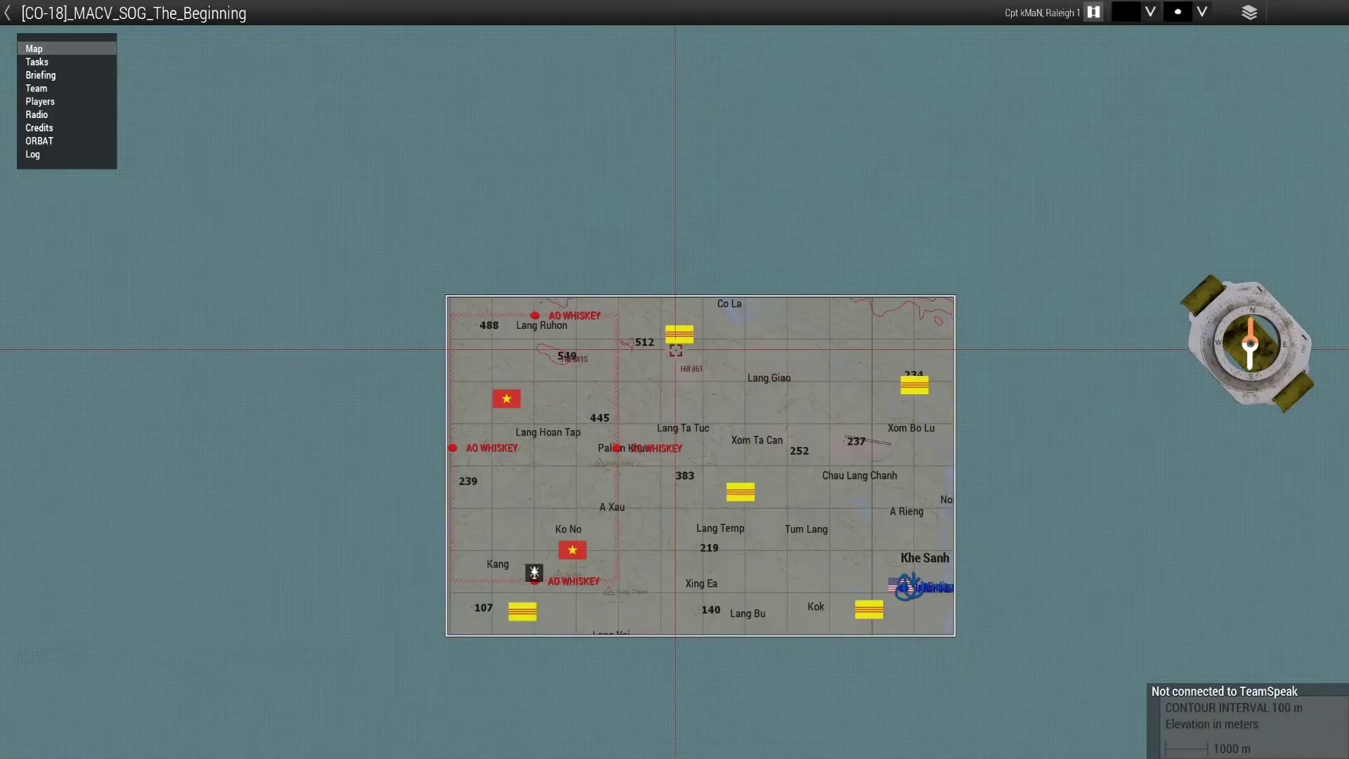
key("m")
Step: Place a MACV Men (LRRP) Rifleman 2 on the map south of the NVA patrol
key("y")
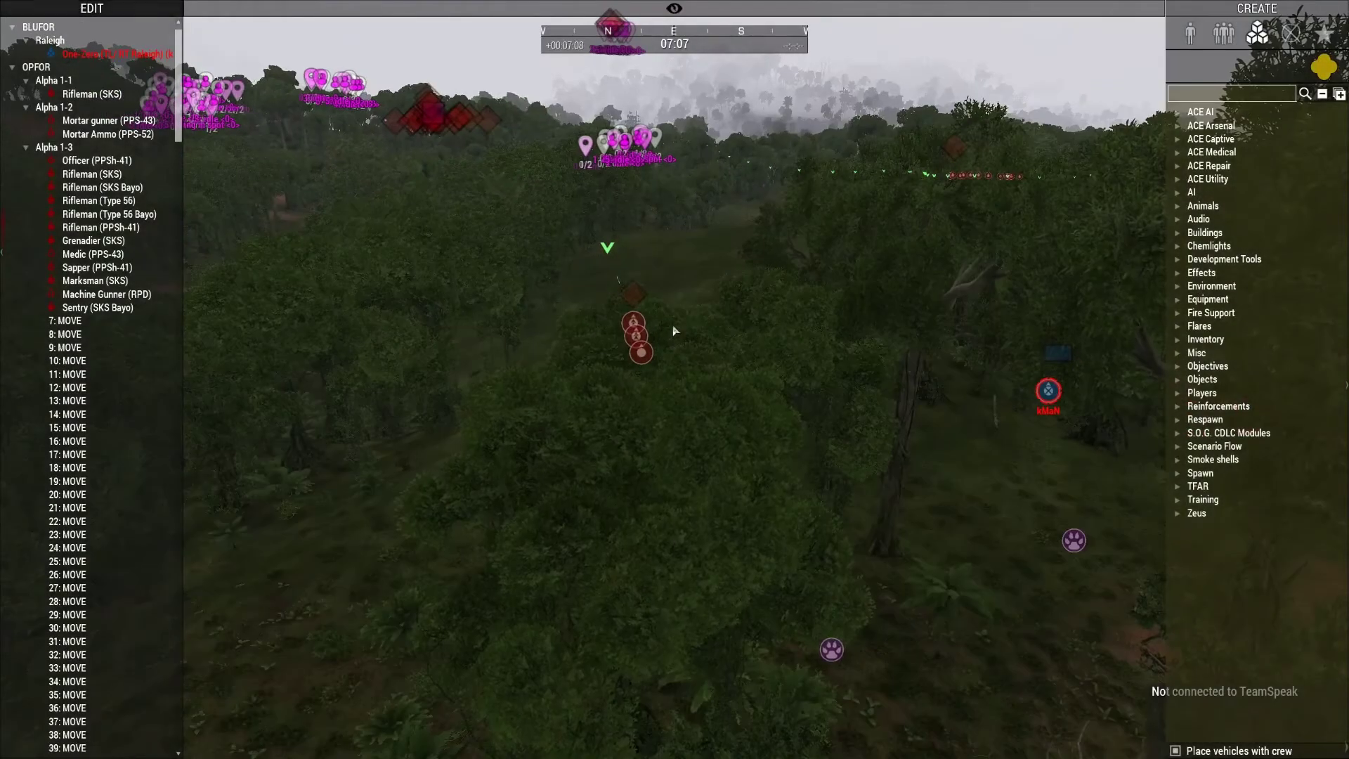
key("m")
scroll(450, 466, "up", 5)
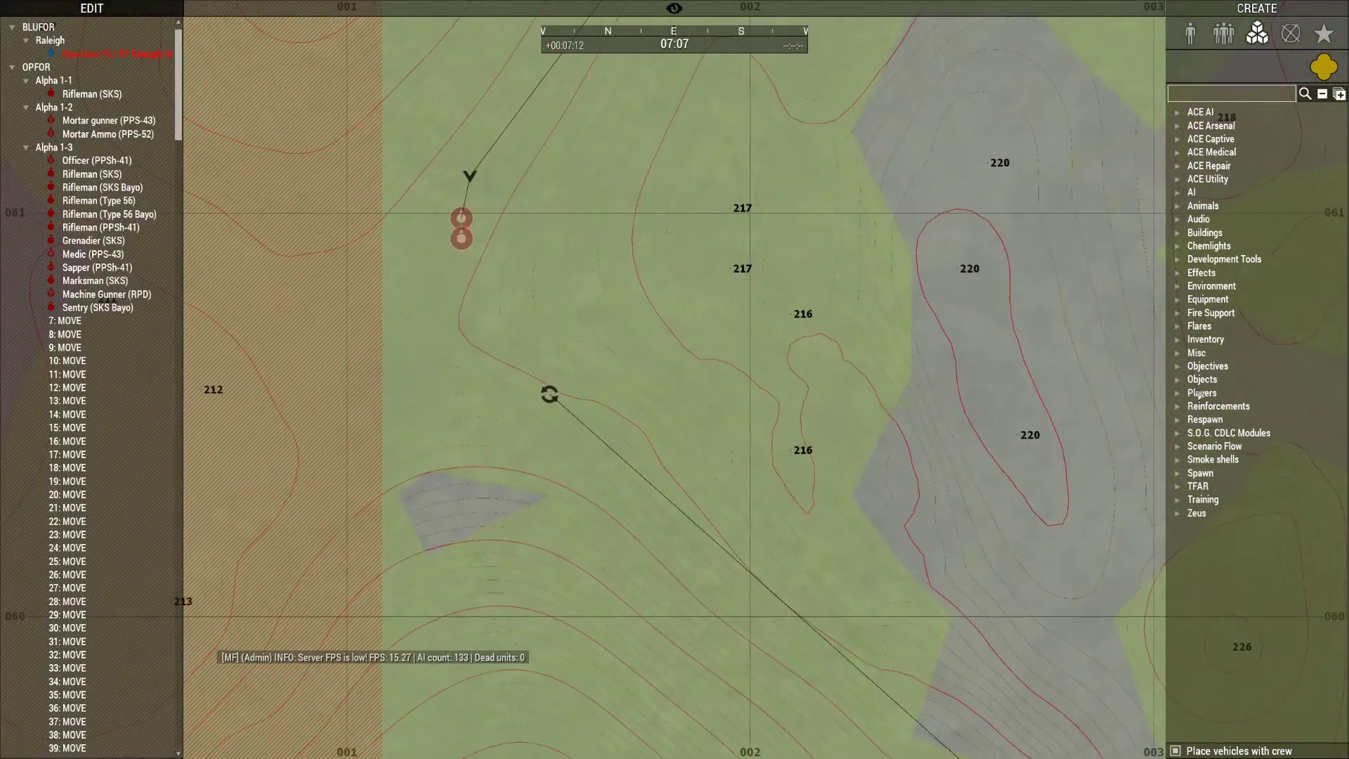
left_click(1196, 38)
left_click(1177, 154)
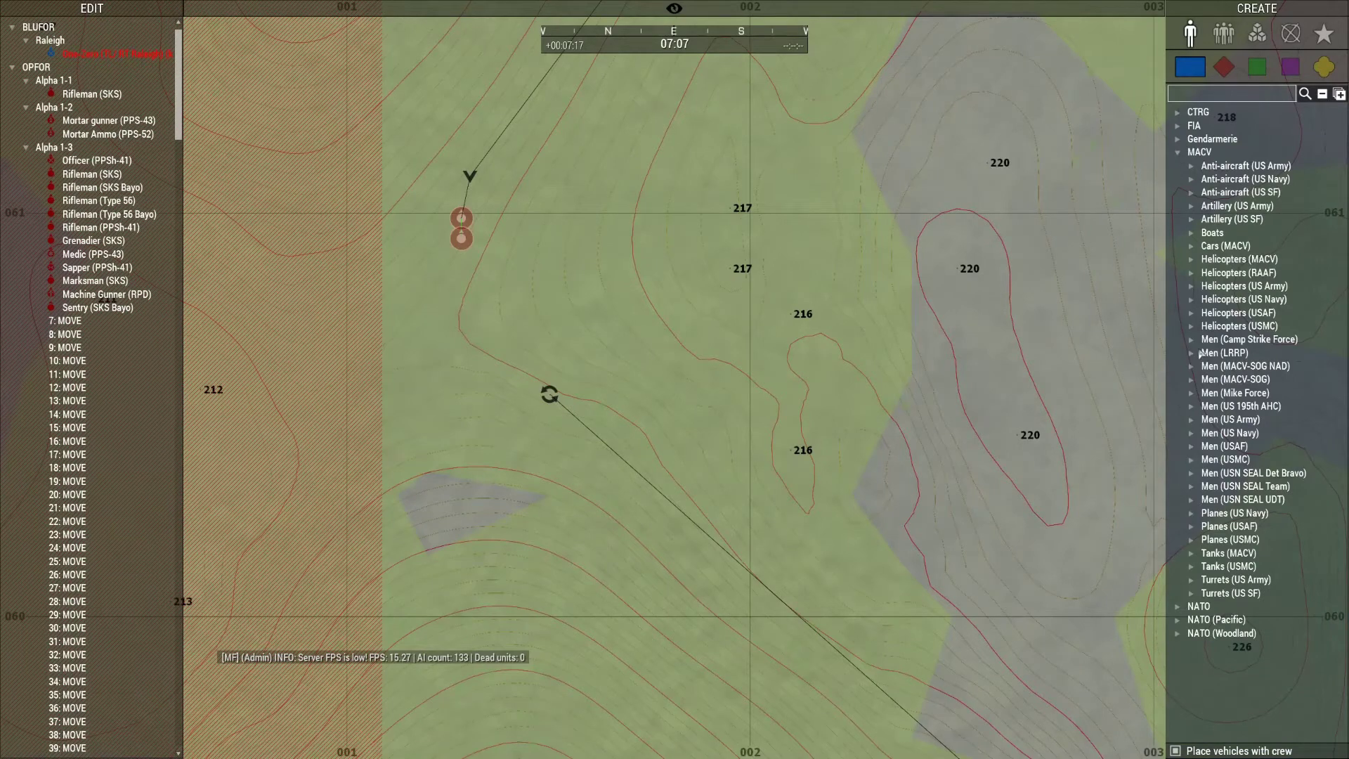
left_click(1192, 354)
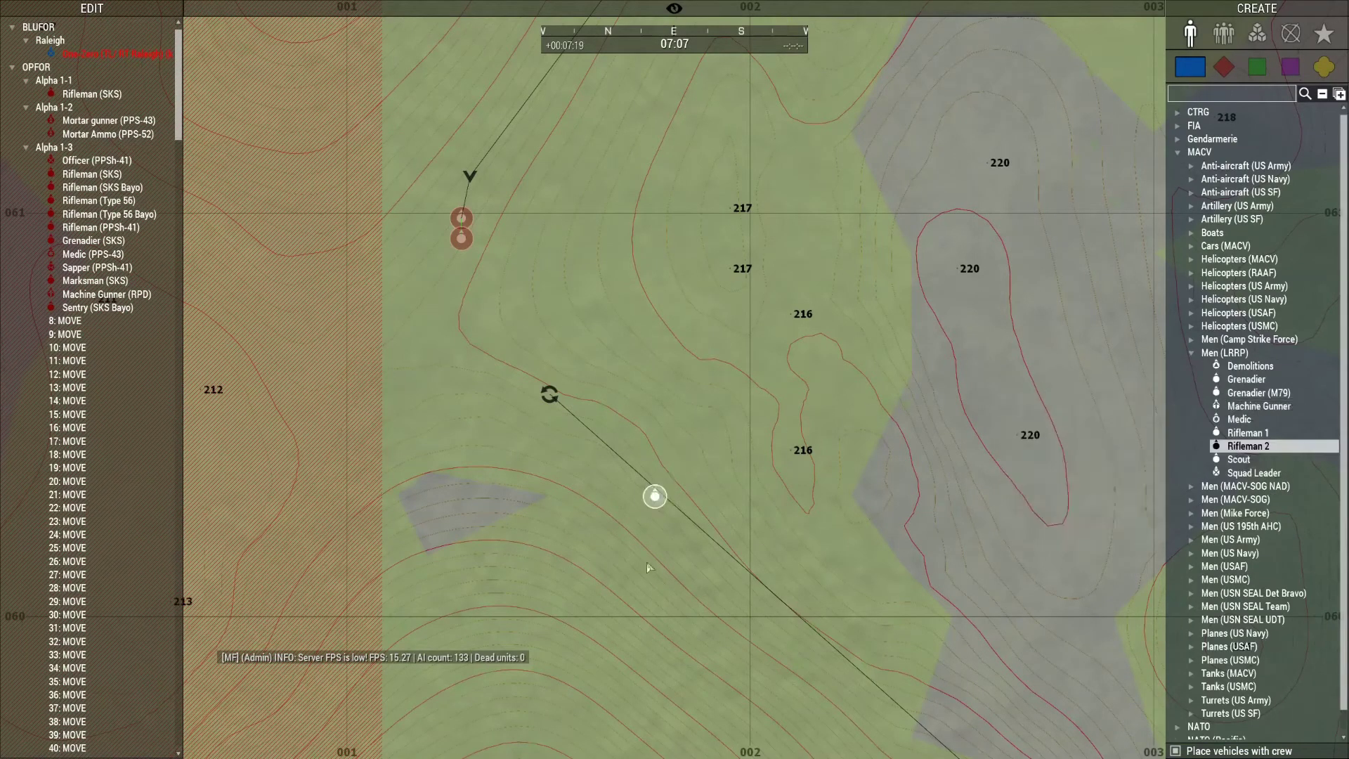
left_click(458, 589)
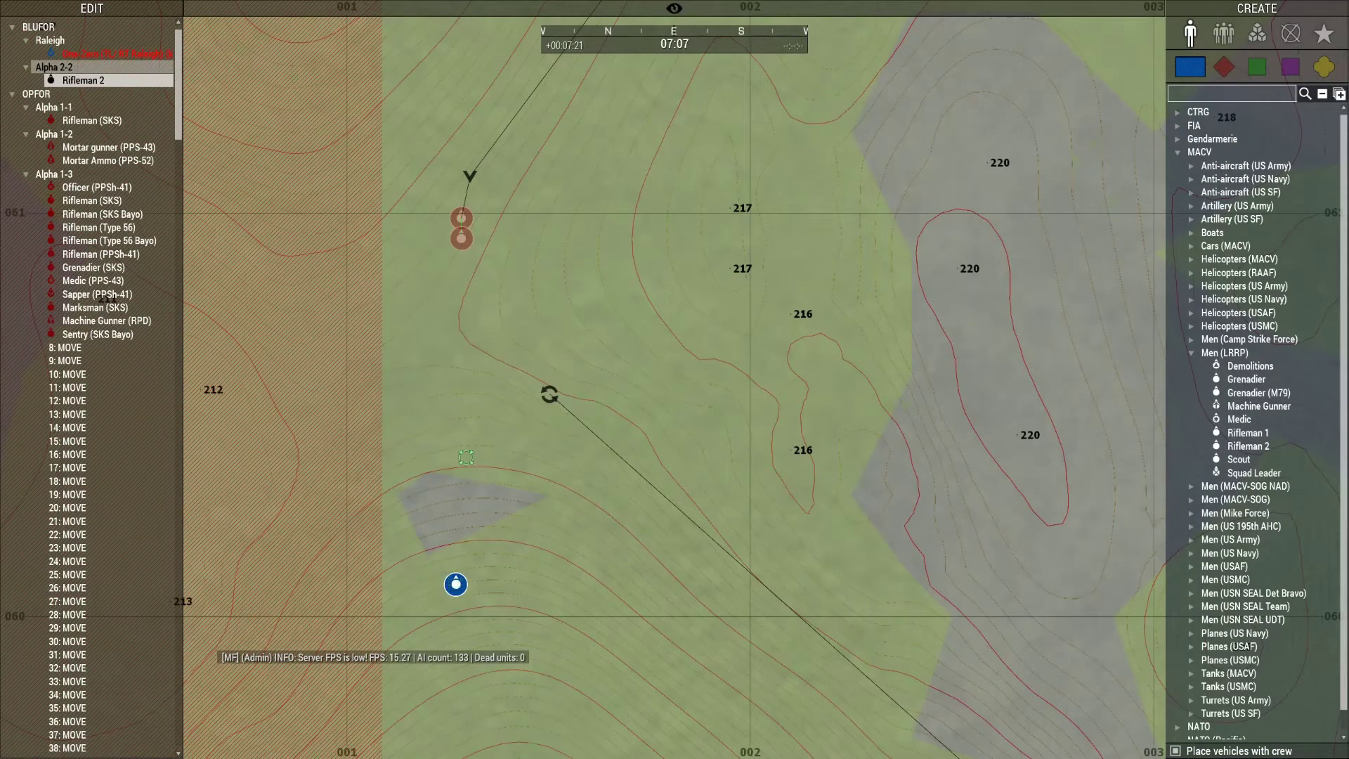
Step: Give the Rifleman 2 a Move waypoint to the north
right_click(472, 107)
double_click(472, 109)
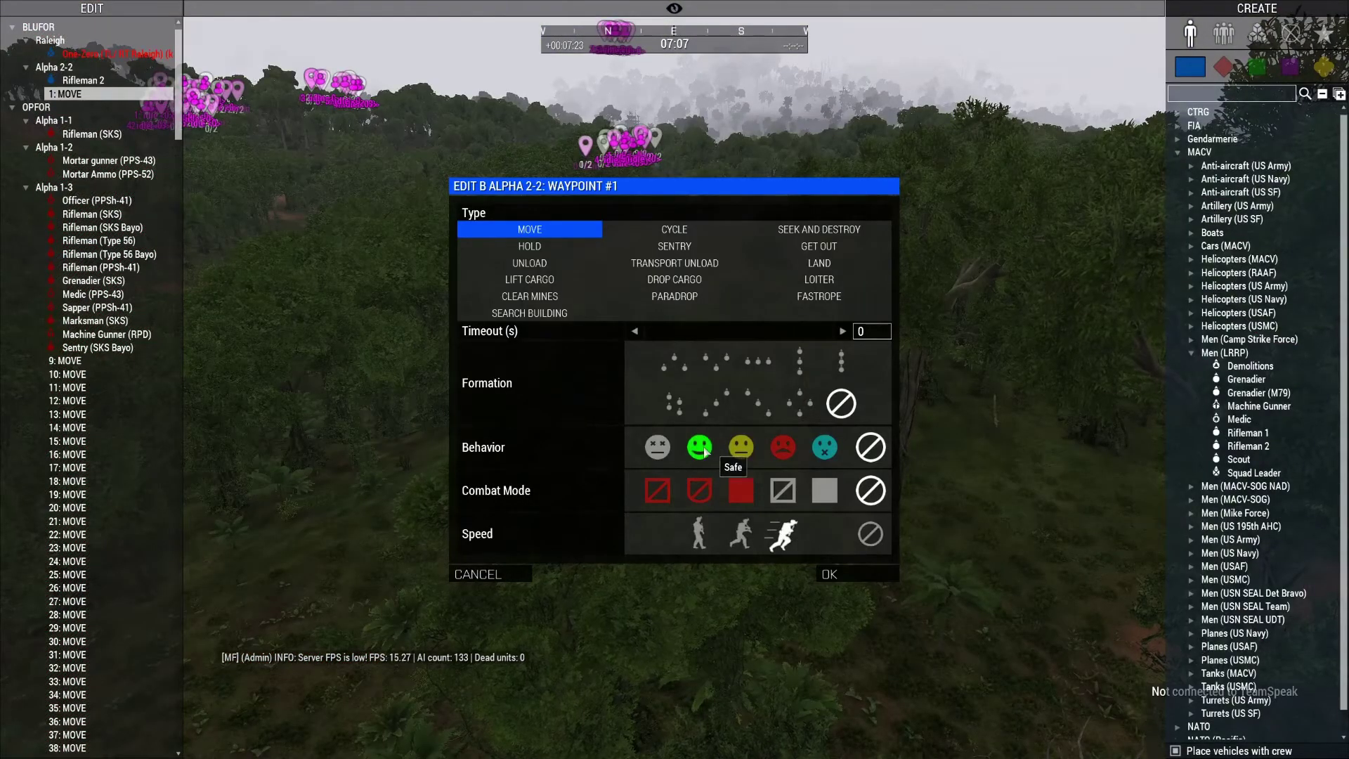
left_click(829, 572)
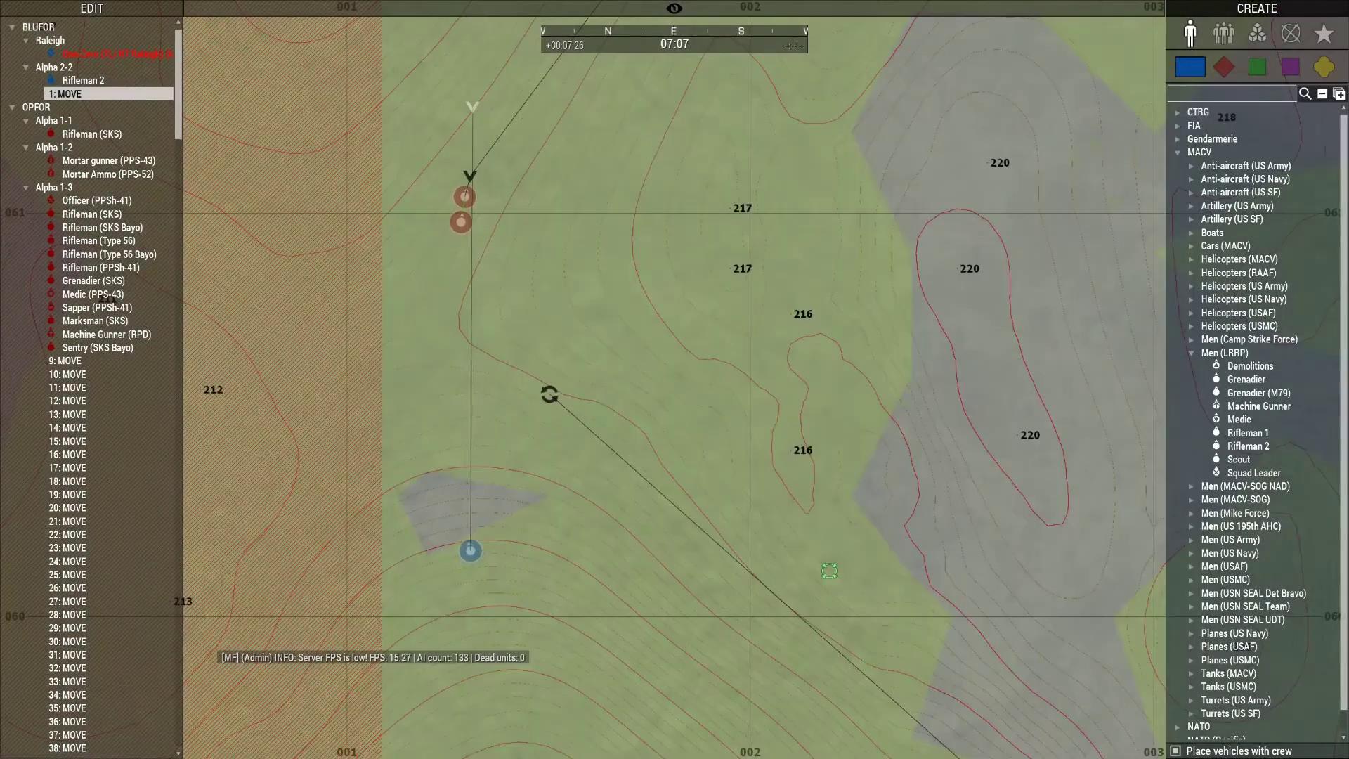
Step: Re-enter Zeus and fly the camera over the mortar team and walking units
key("y")
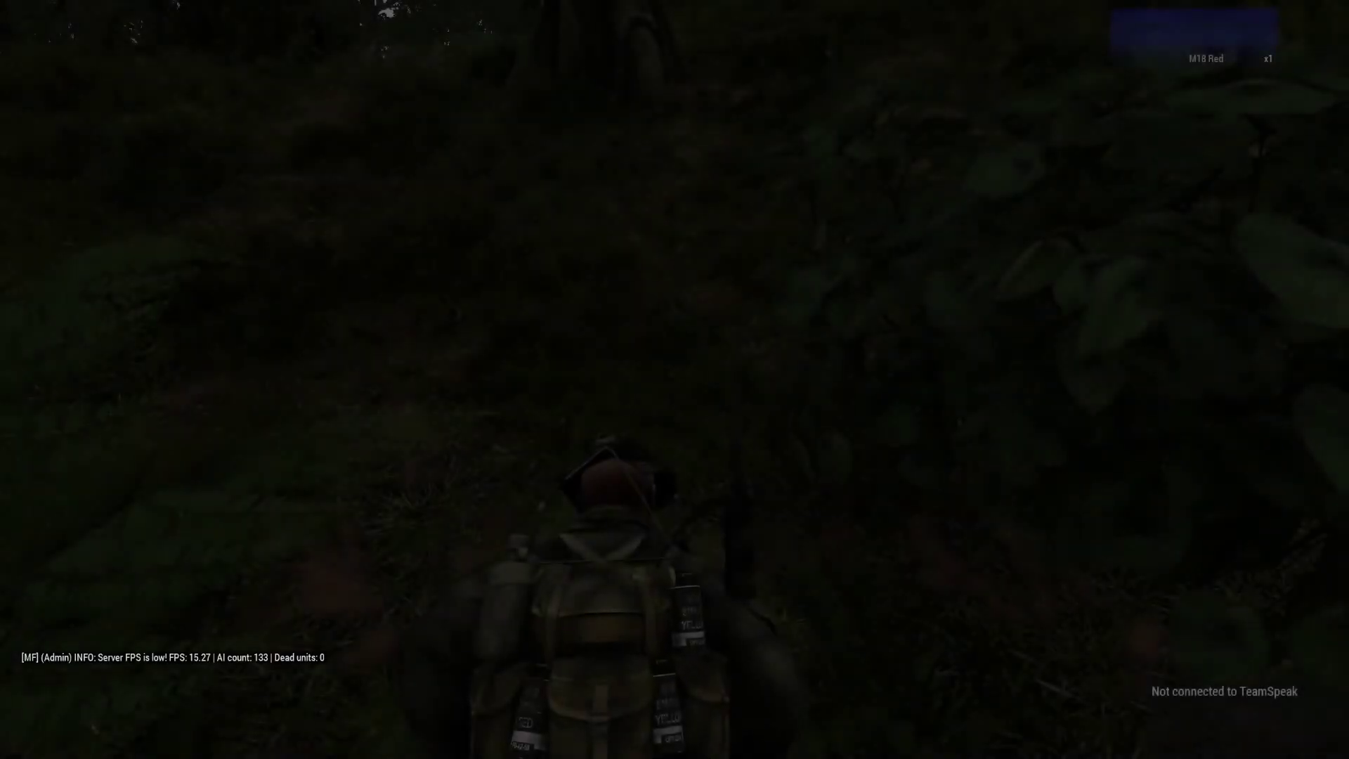
key("y")
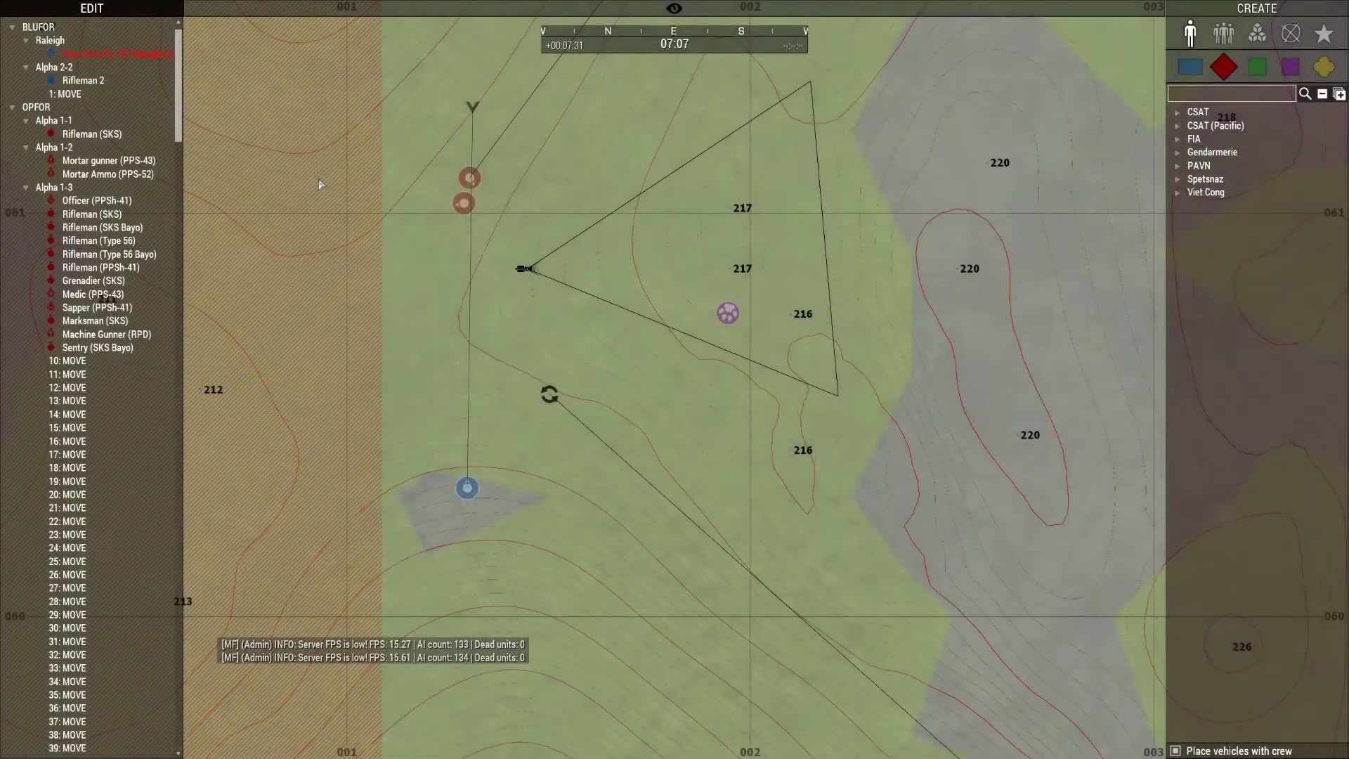
key("m")
right_click_drag(319, 182, 51, 118)
key("w")
key("w")
key("z")
key("s")
key("a")
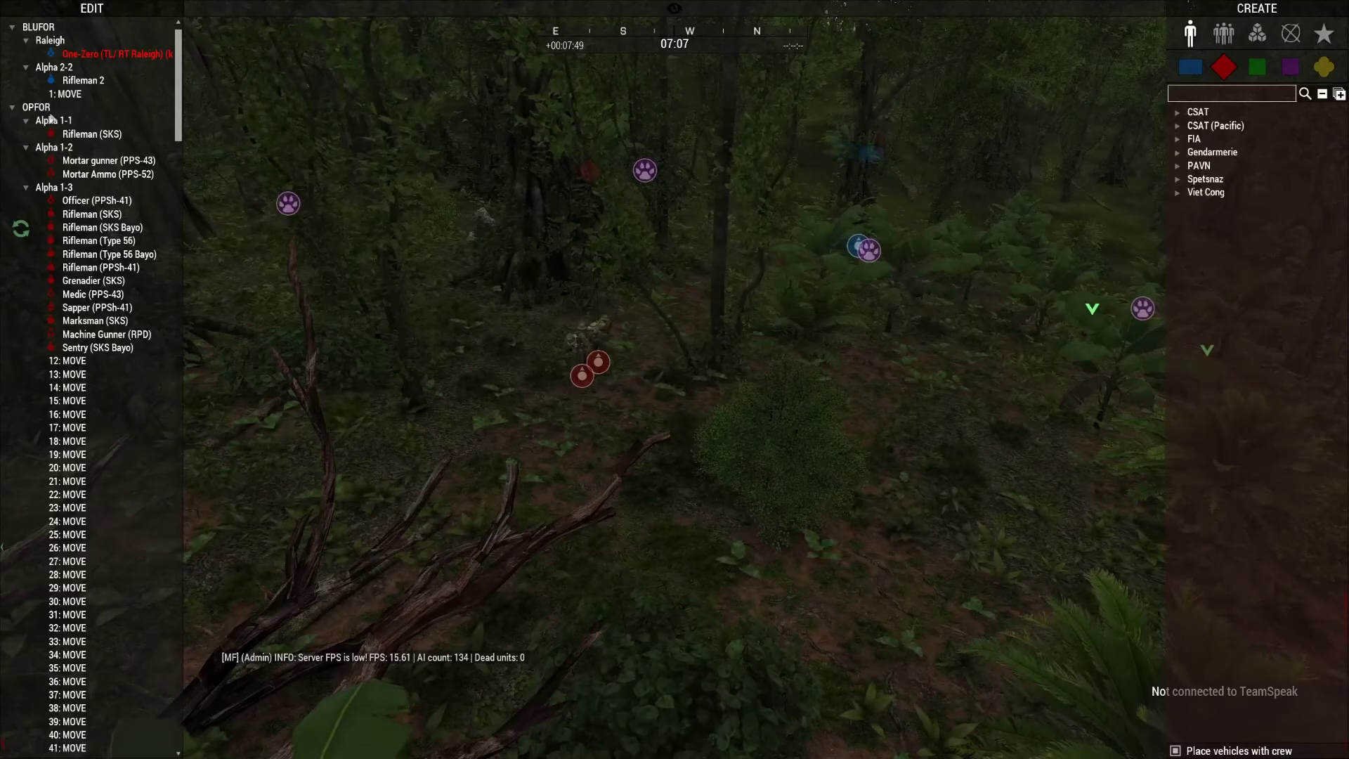
Step: Delete the blue Rifleman 2 from the mission on the top-down map
key("m")
scroll(73, 106, "down", 2)
scroll(74, 108, "down", 3)
scroll(584, 177, "down", 2)
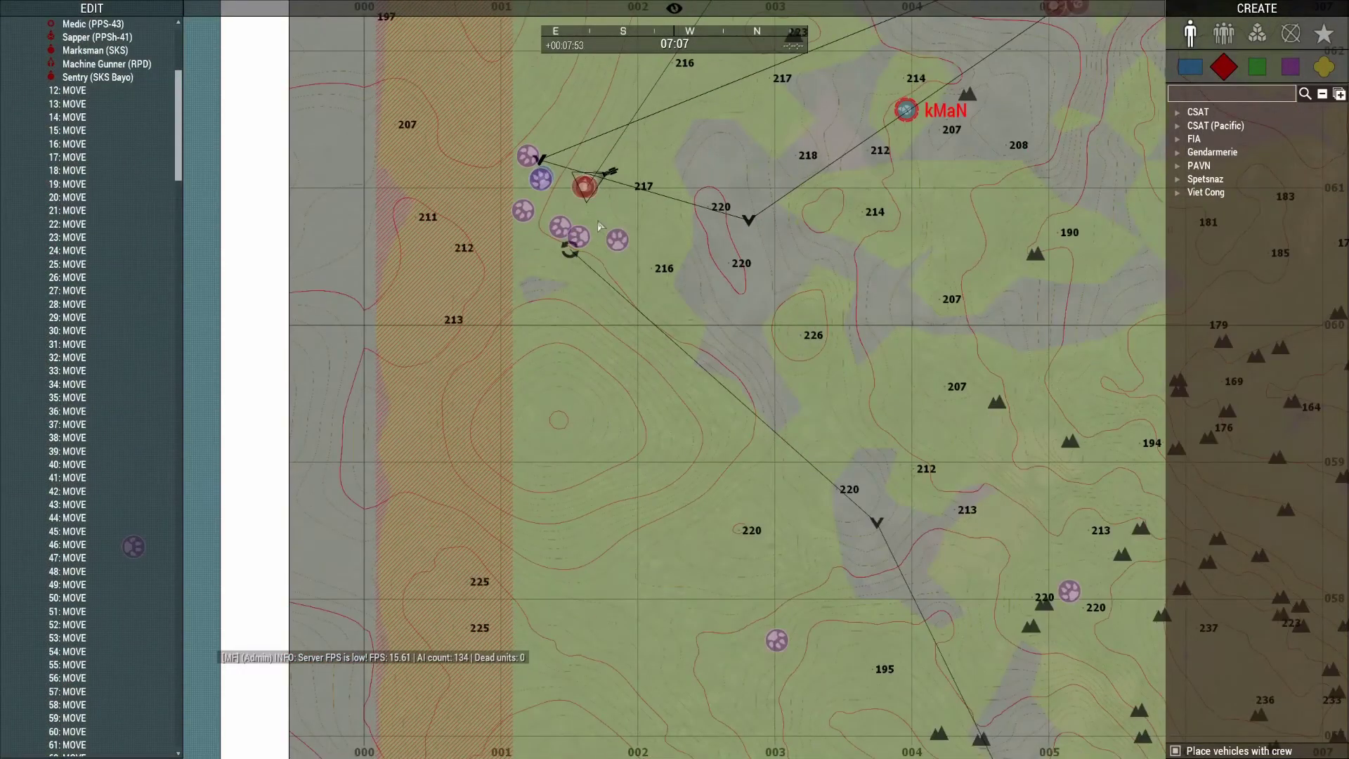
scroll(609, 170, "up", 3)
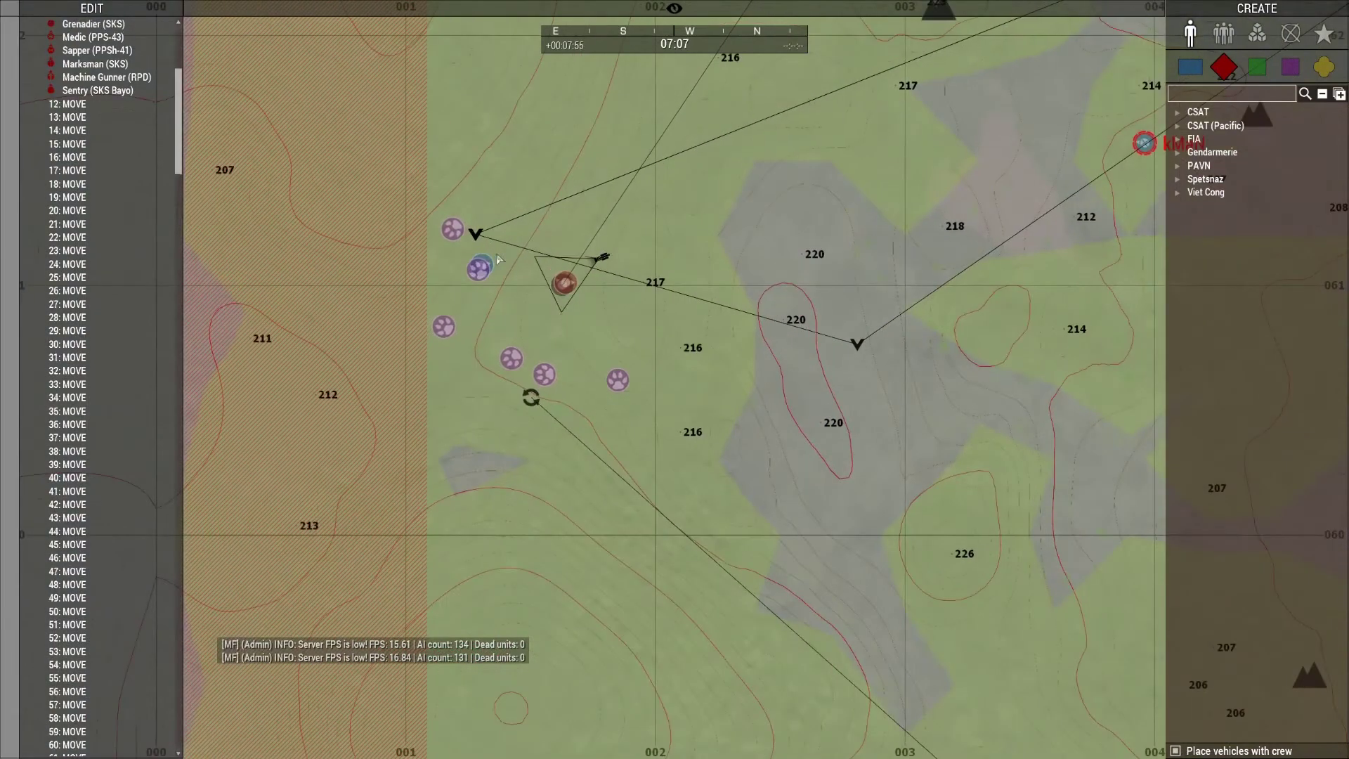
left_click(481, 265)
key("Delete")
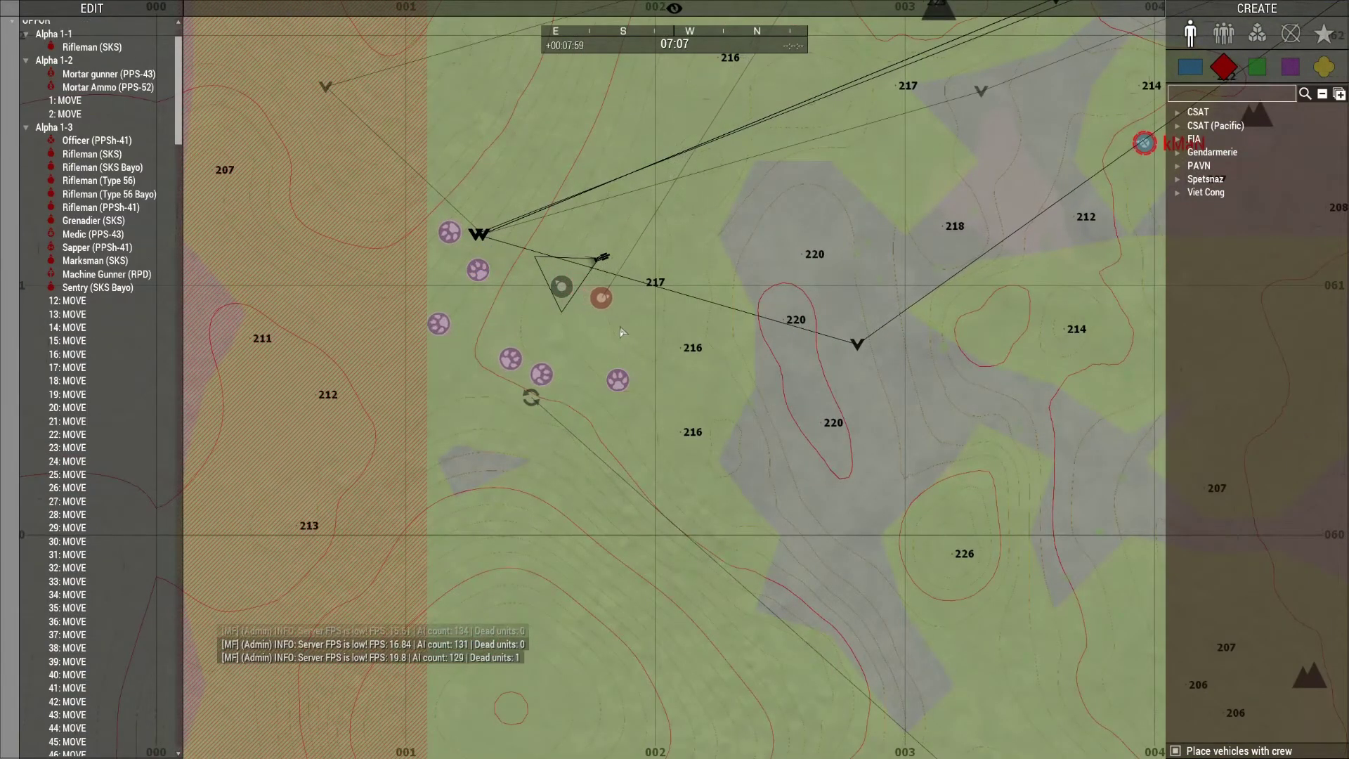
Step: Select a nearby red patrol unit and centre the camera on its position
scroll(620, 326, "down", 5)
scroll(624, 326, "down", 1)
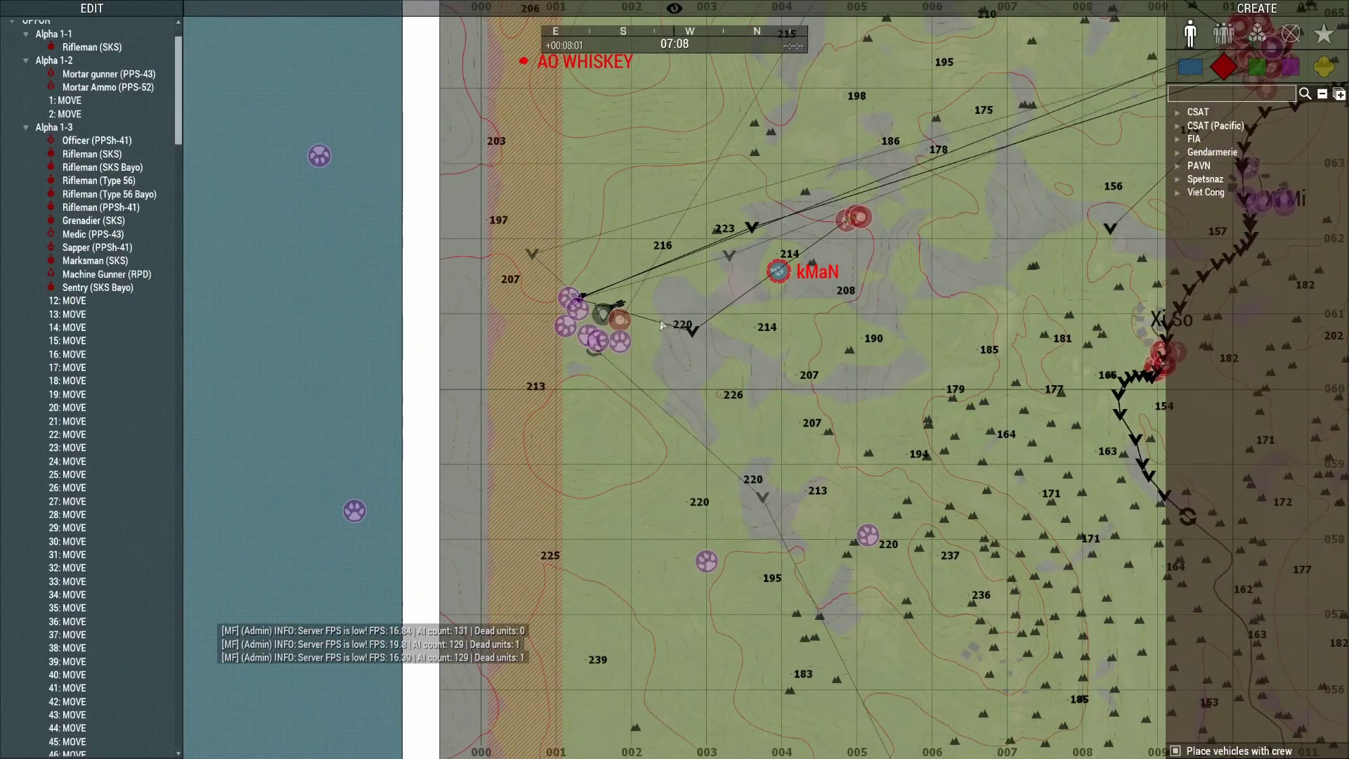
scroll(631, 295, "up", 4)
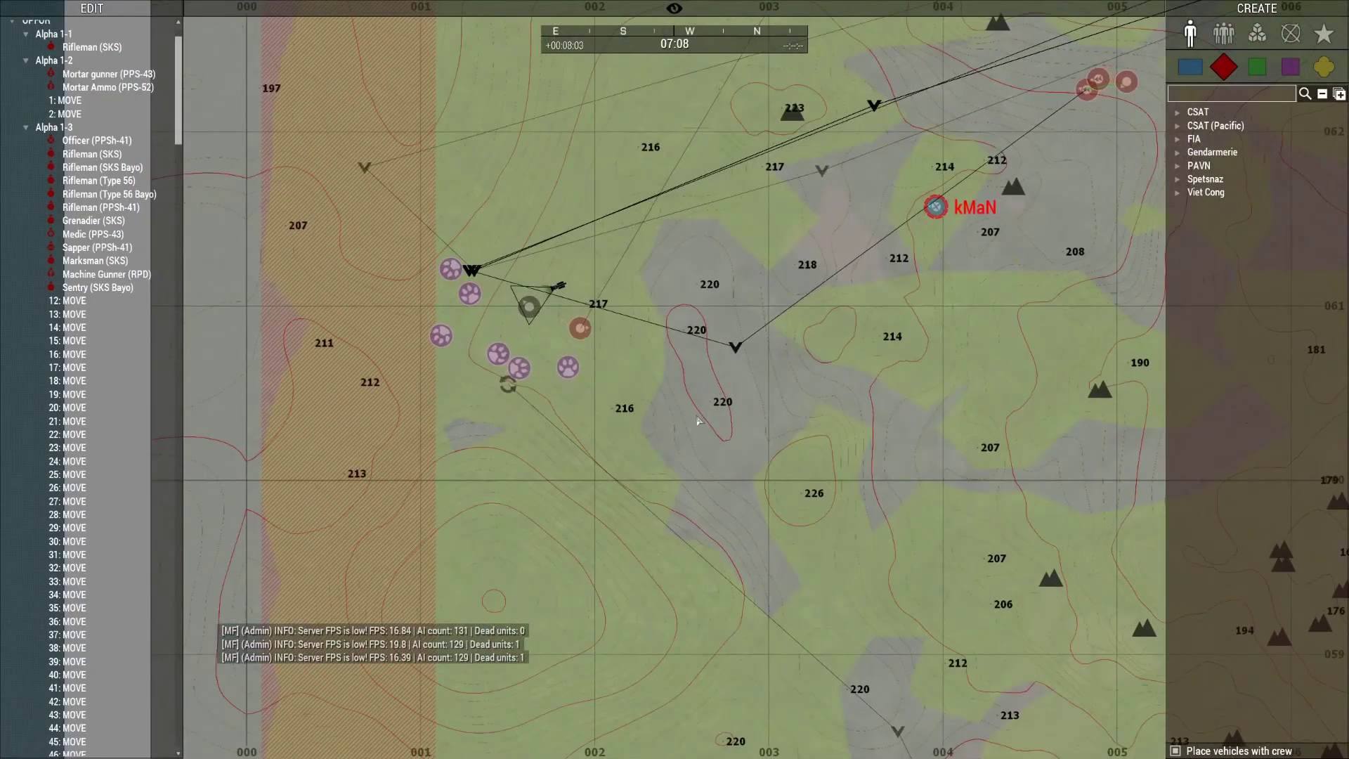
scroll(622, 374, "down", 3)
scroll(622, 374, "down", 3)
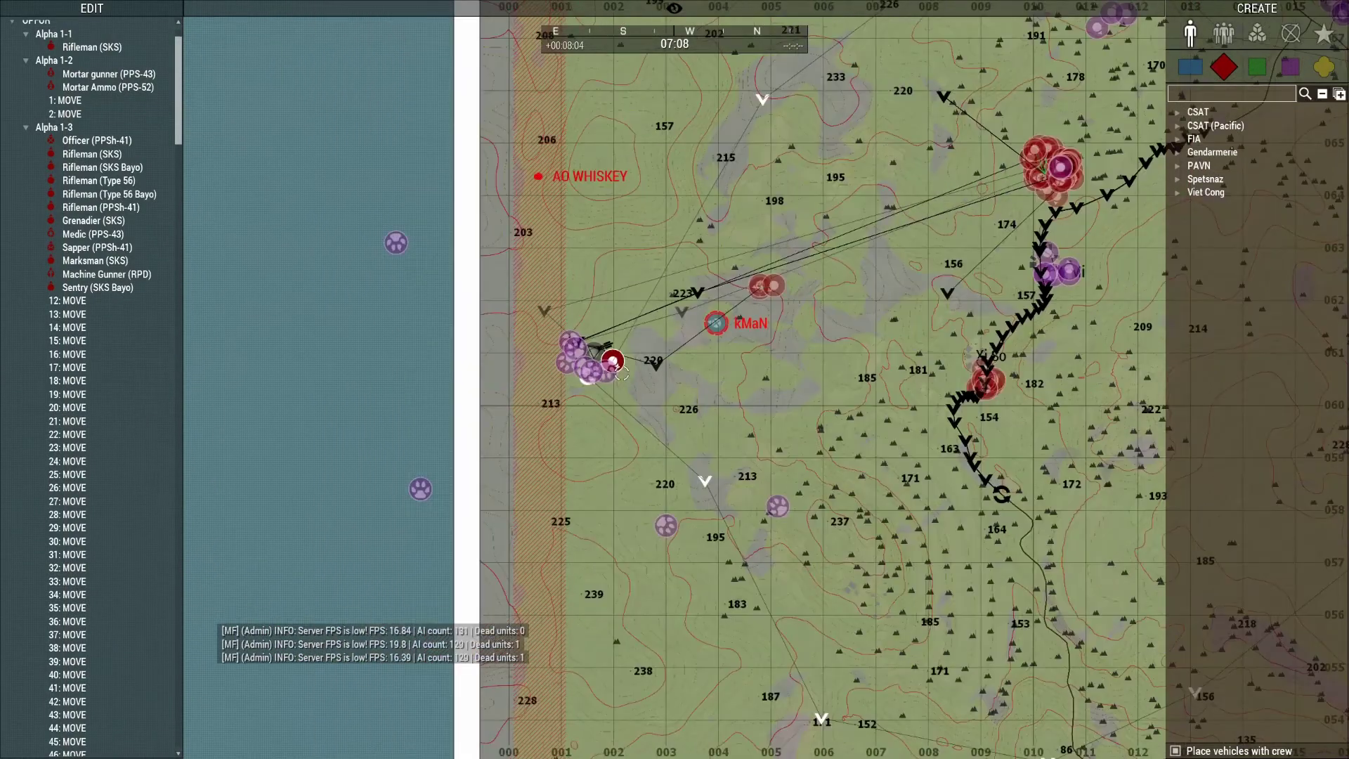
scroll(622, 374, "up", 5)
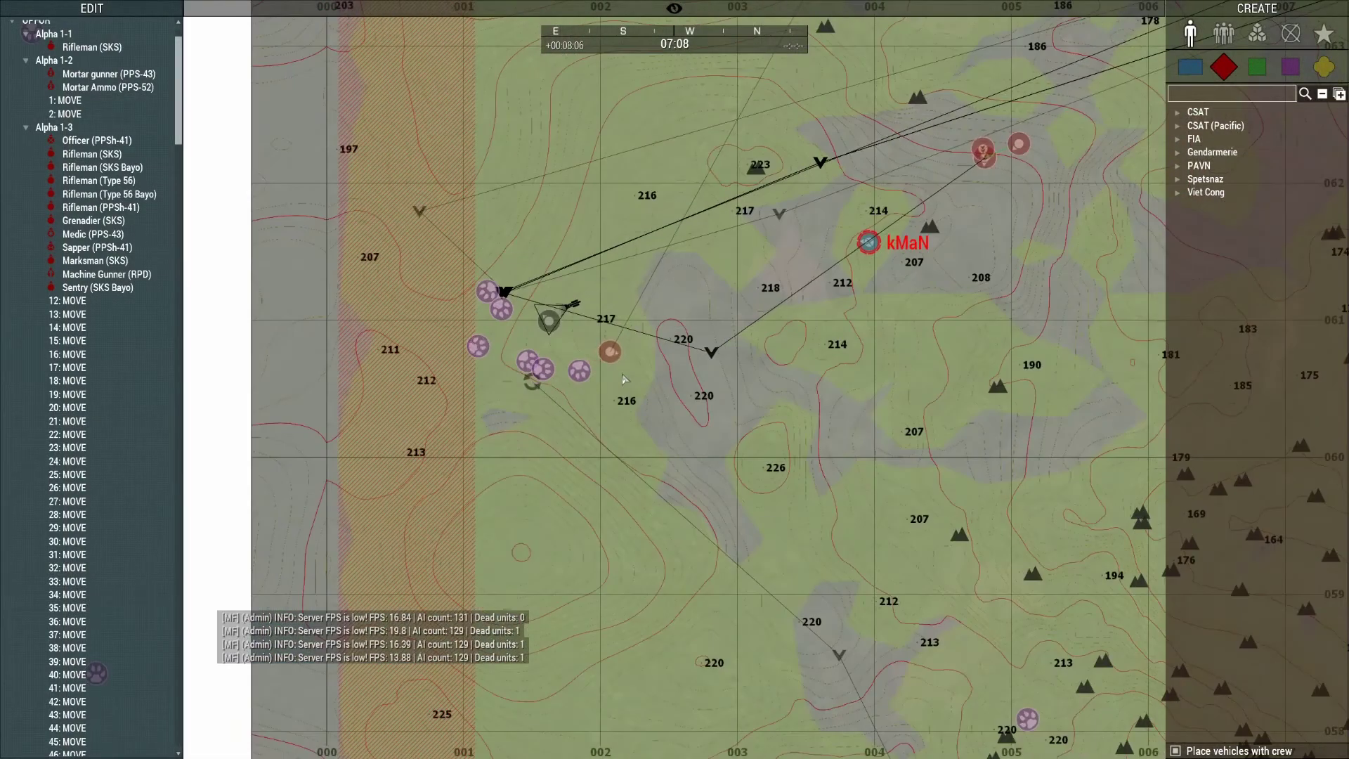
left_click(617, 359)
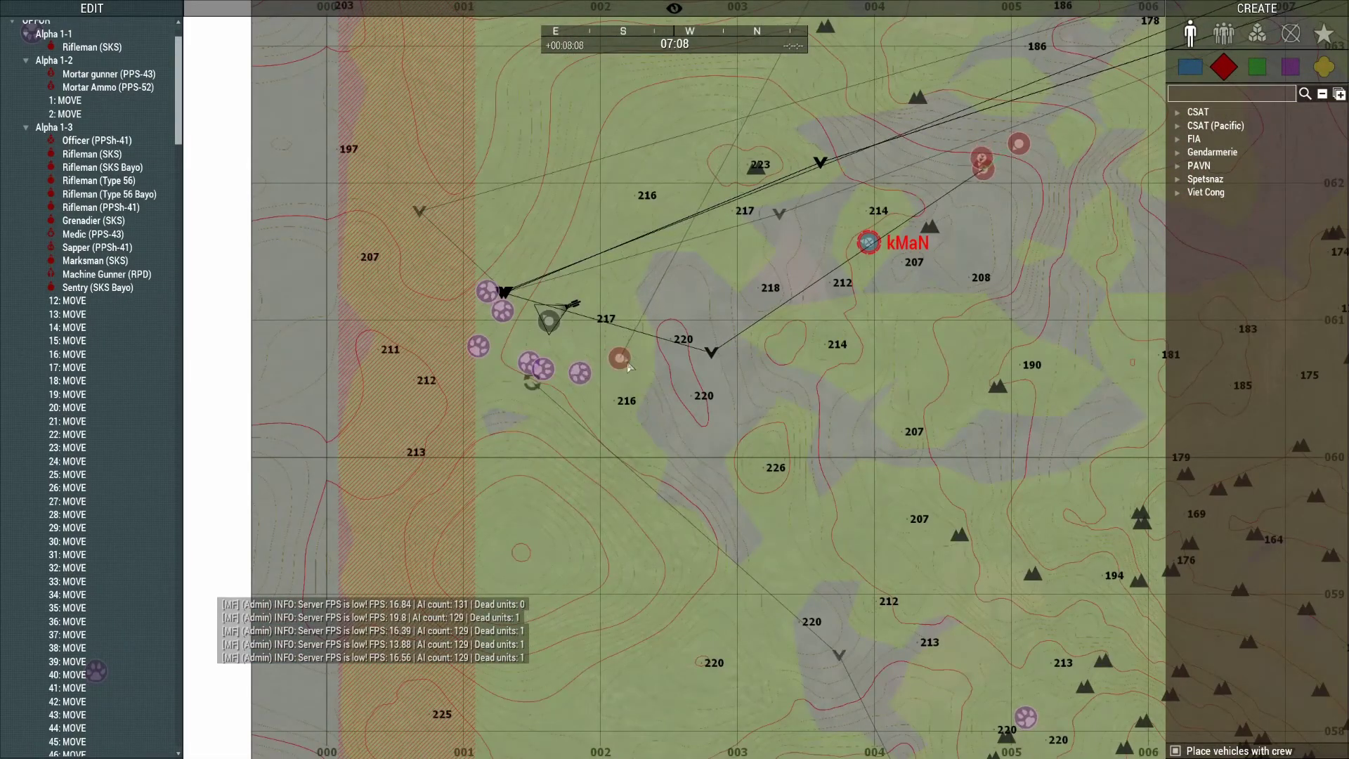
middle_click(637, 392)
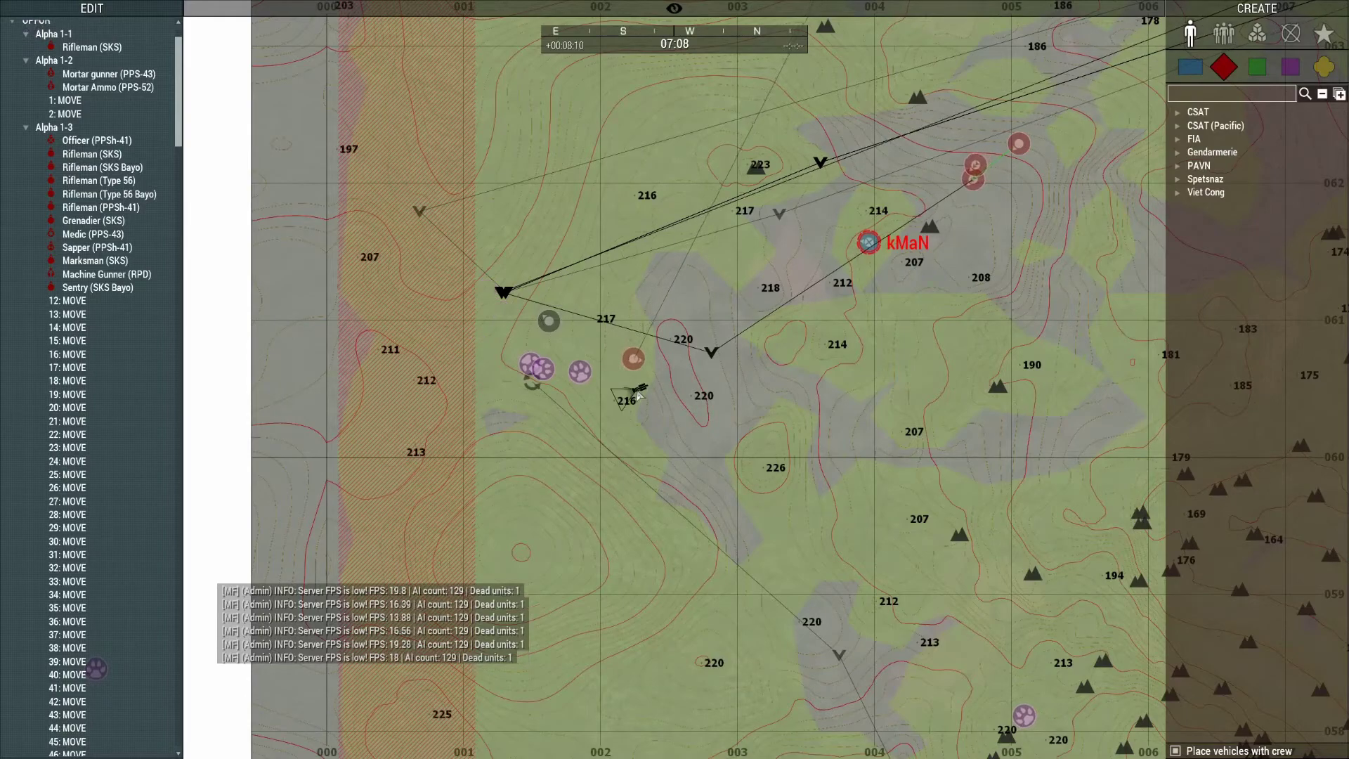
Step: Fly the 3D camera through the jungle toward the walking patrol unit
key("m")
key("w")
key("w")
key("w")
key("d")
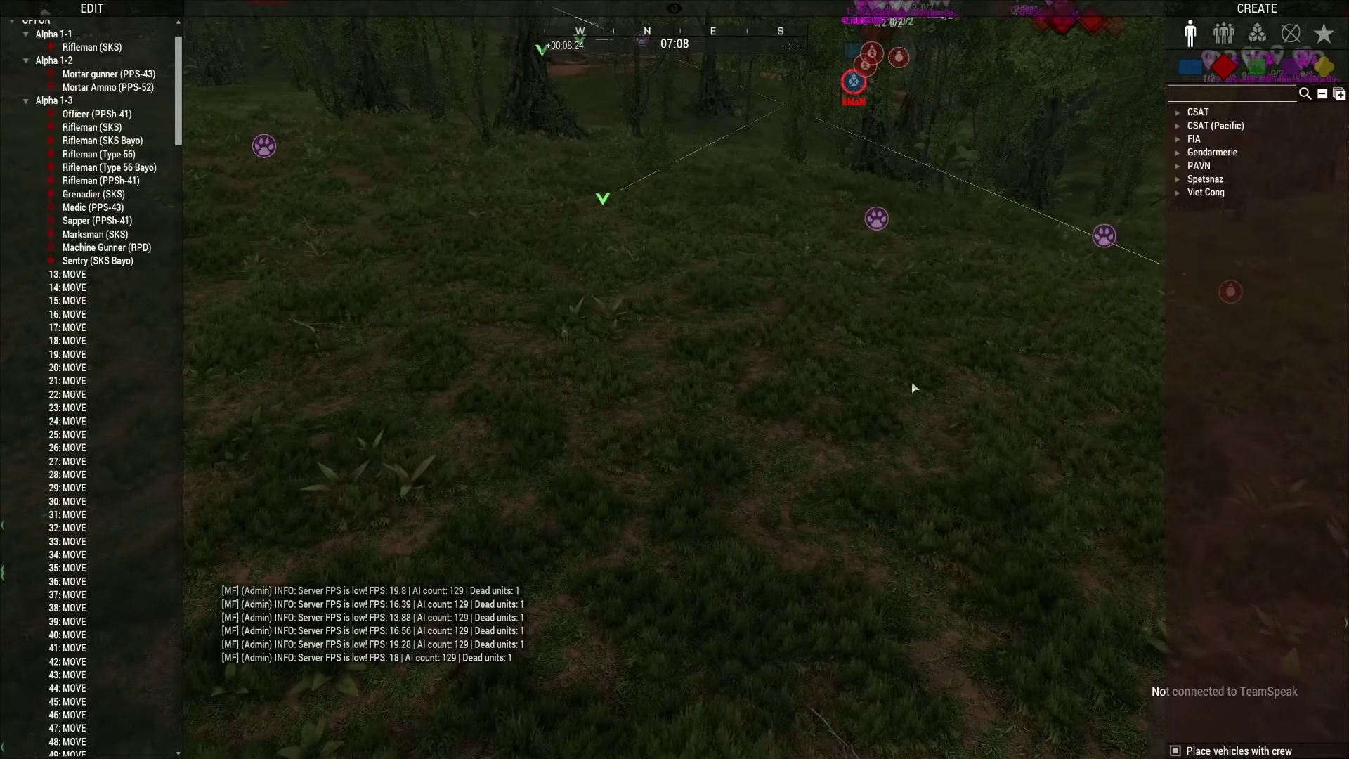
right_click_drag(913, 386, 1060, 384)
key("w")
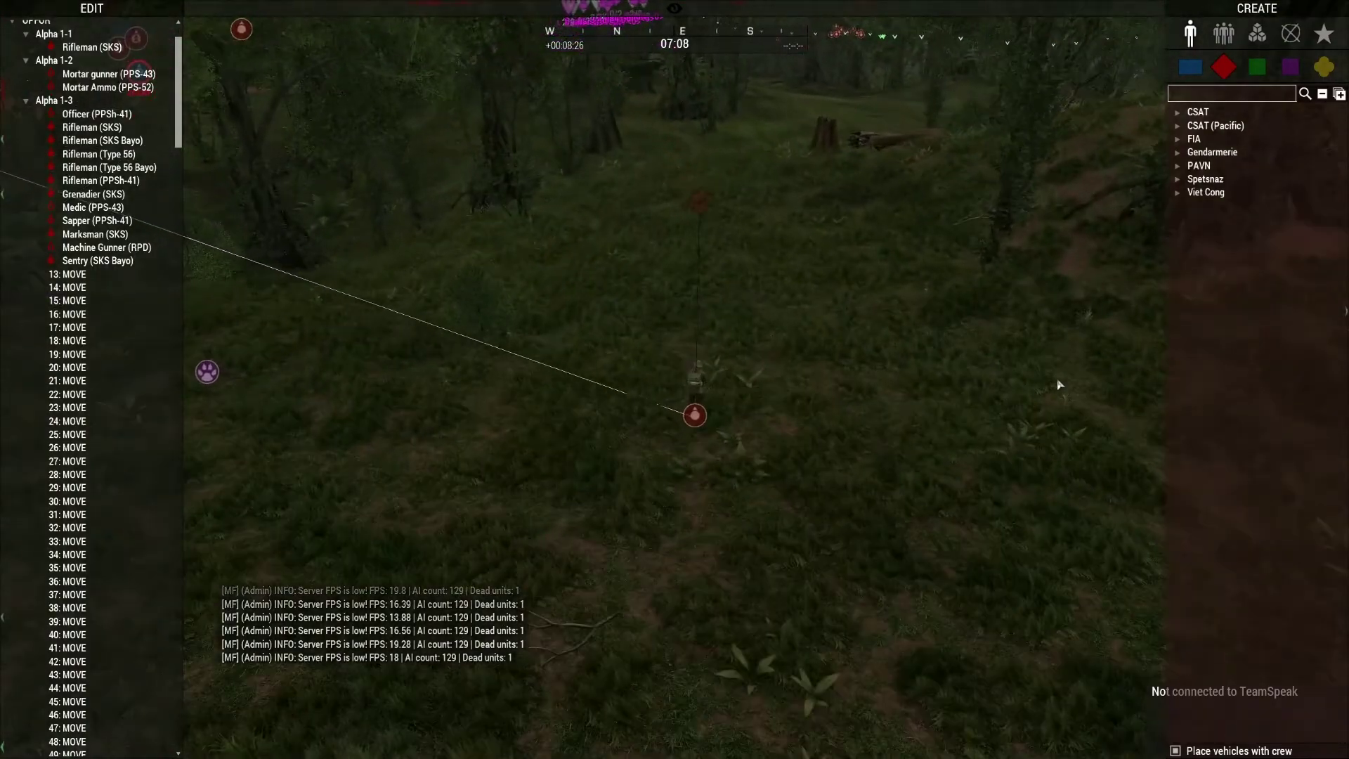
key("alt+Tab")
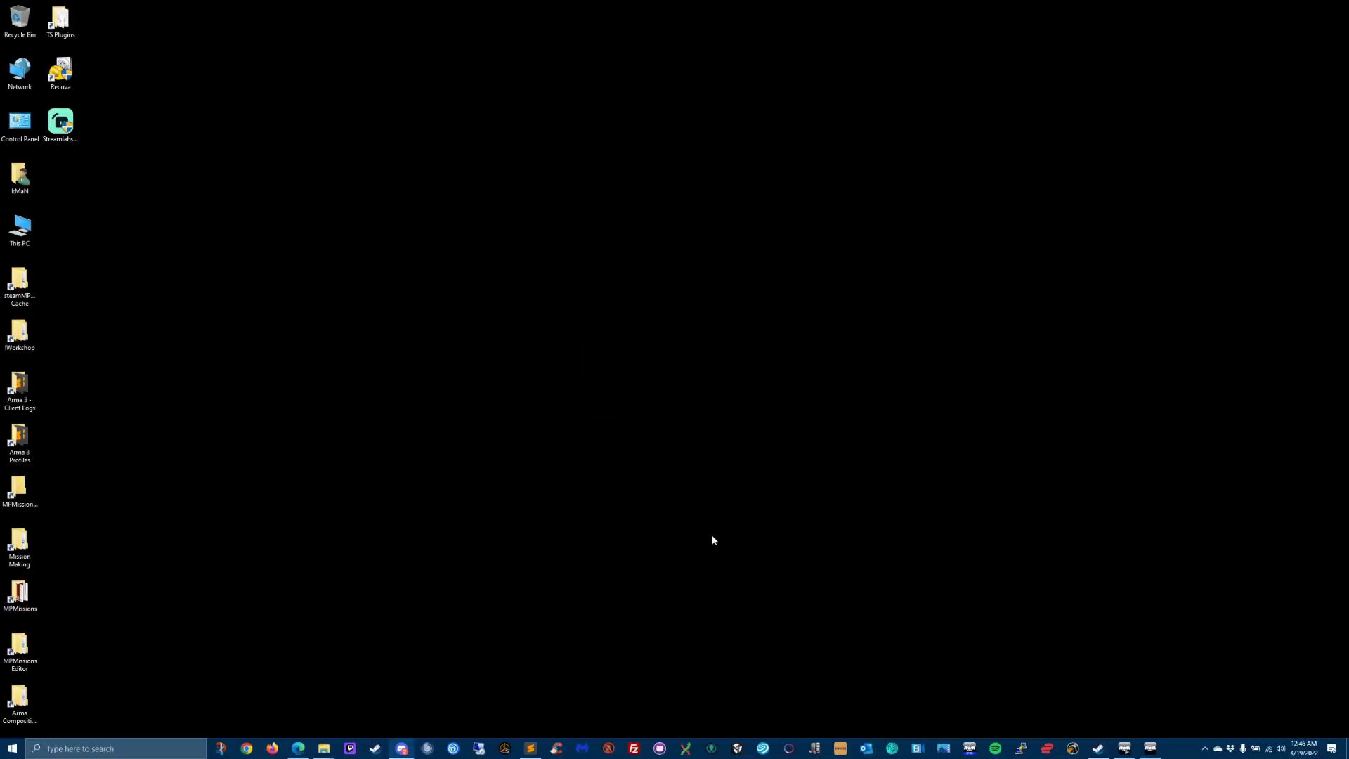
right_click(299, 749)
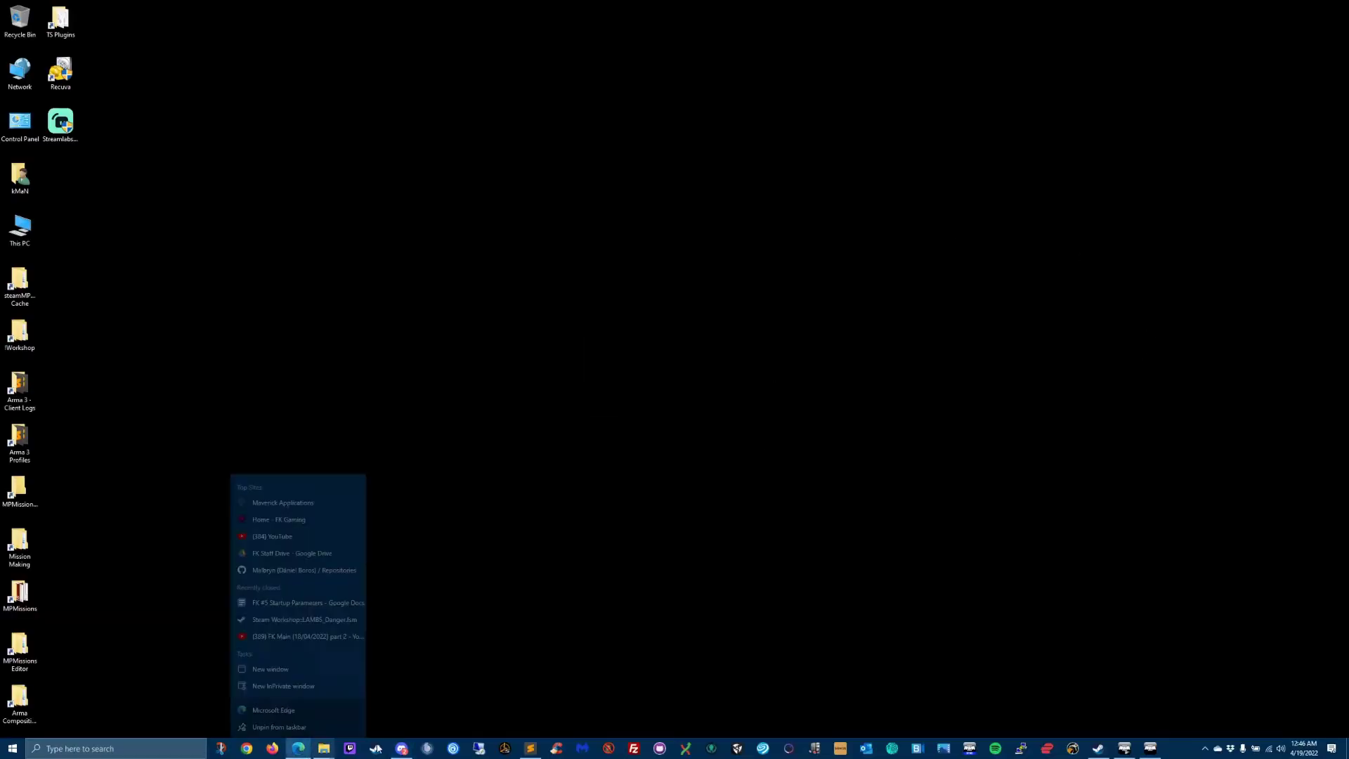
left_click(532, 750)
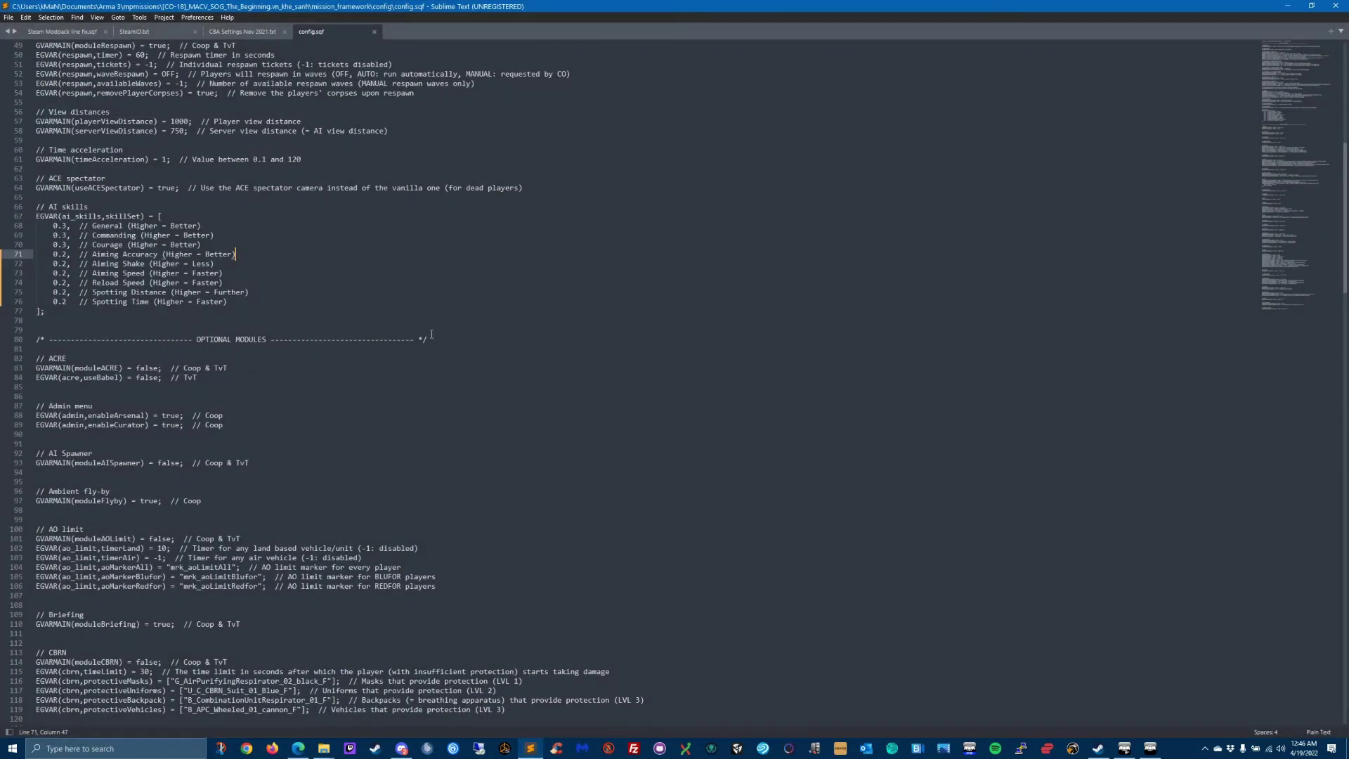
left_click(1288, 6)
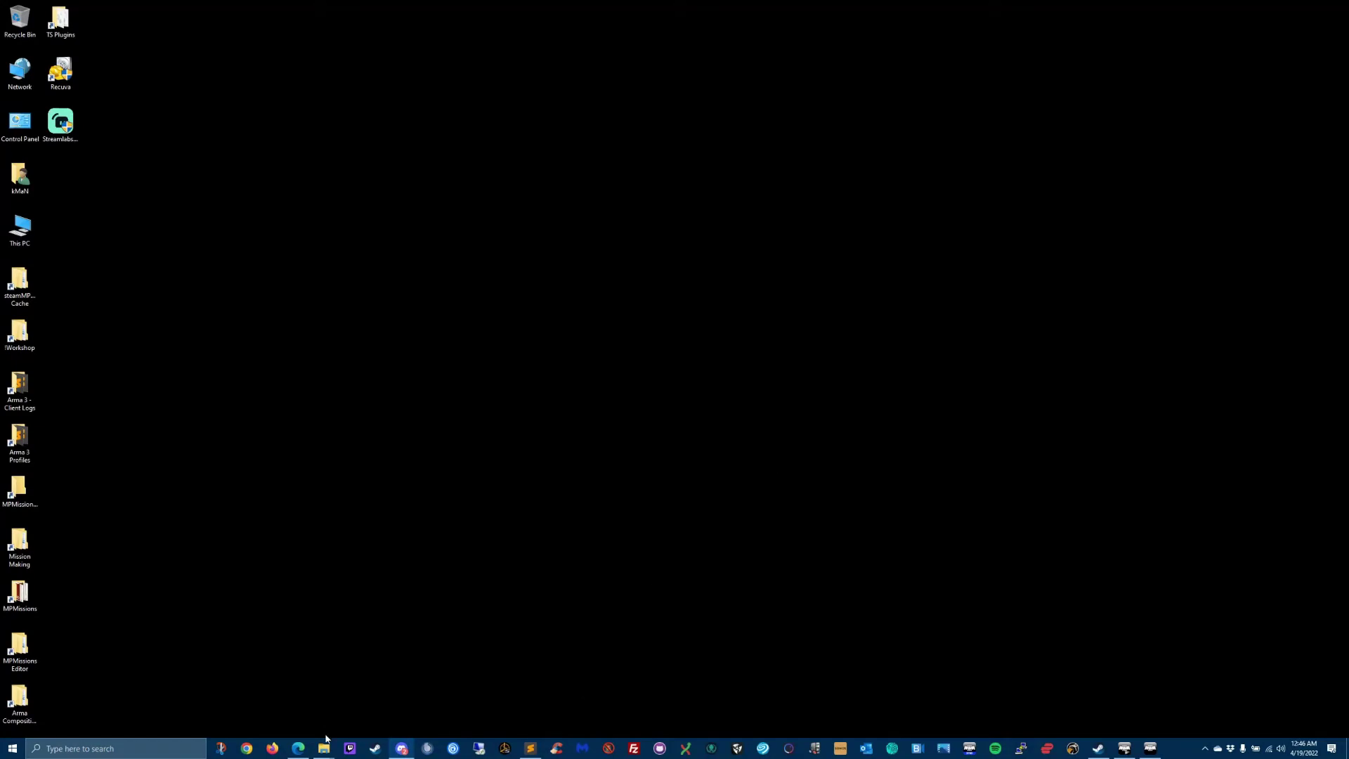
Step: Open MalFramework's ai_scripts folder on GitHub and scroll down to its AI Scripts README
left_click(300, 749)
left_click(338, 8)
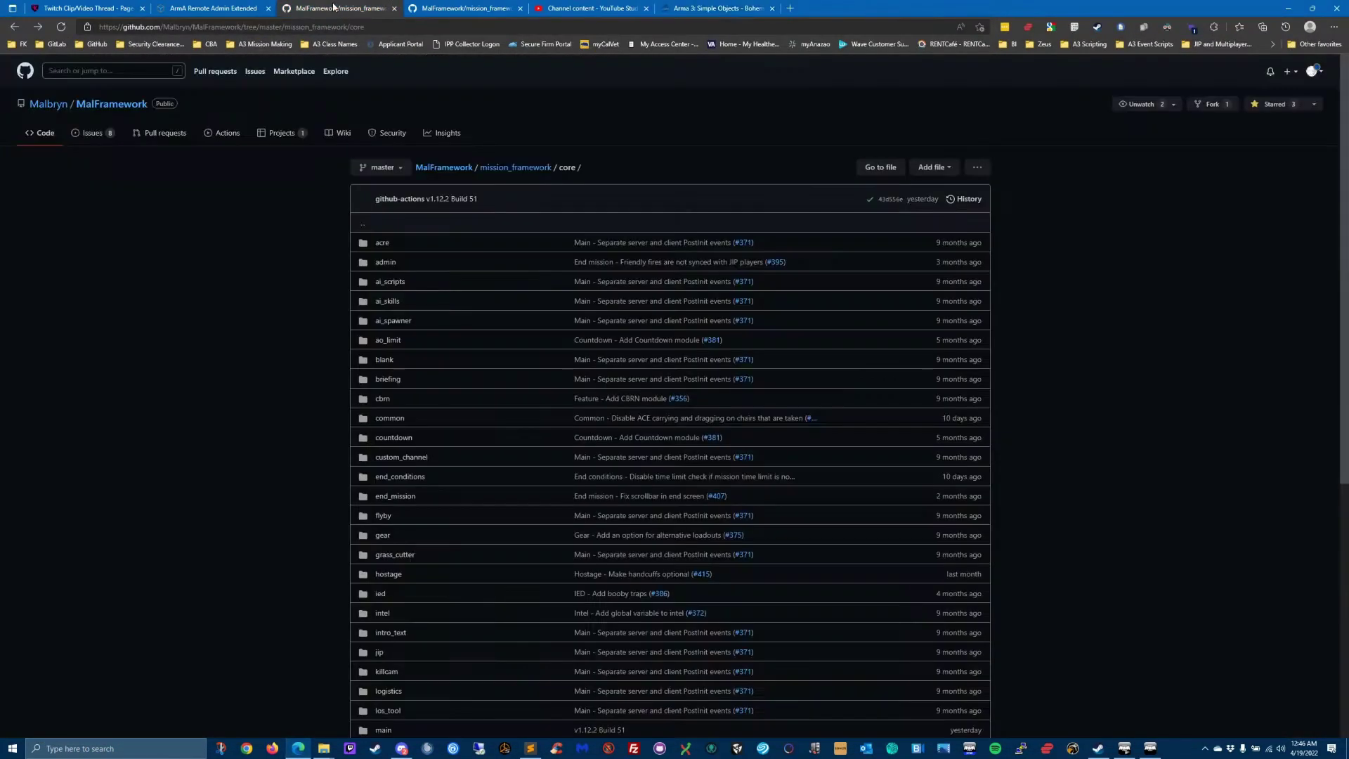
left_click(387, 282)
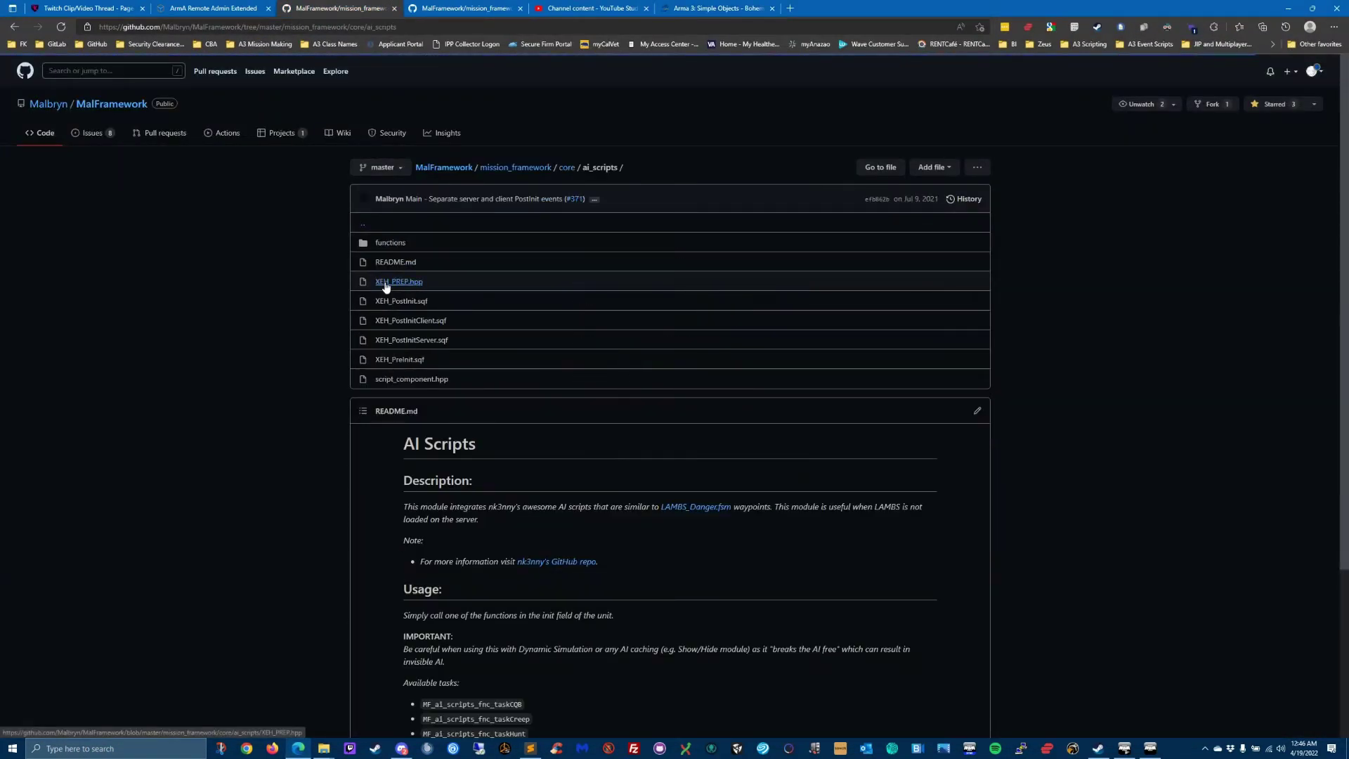
scroll(325, 388, "down", 3)
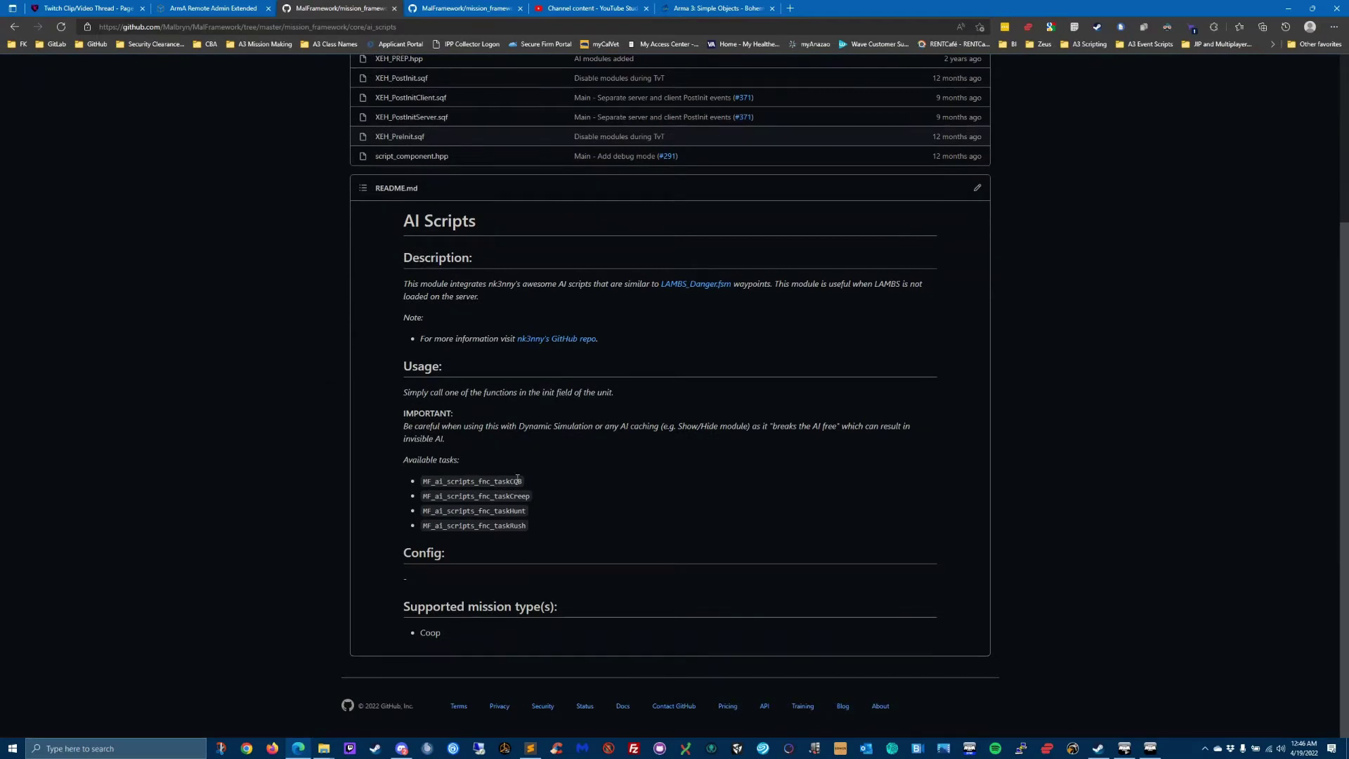